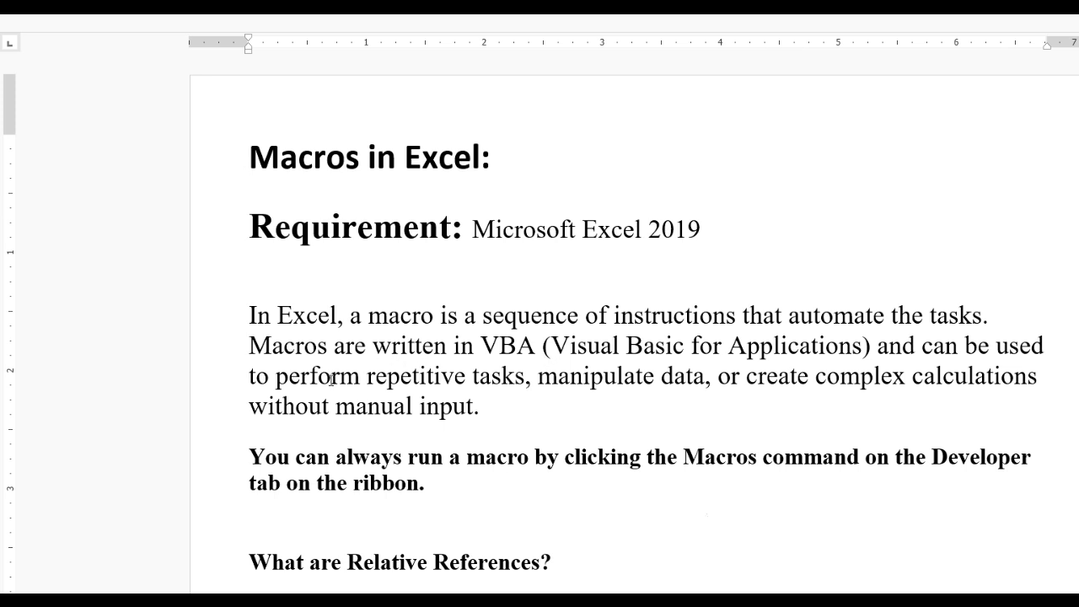
Read through the notes on Excel macros and relative references in the document
{"action": "scroll", "coordinate": [393, 363], "scroll_direction": "down", "scroll_amount": 1}
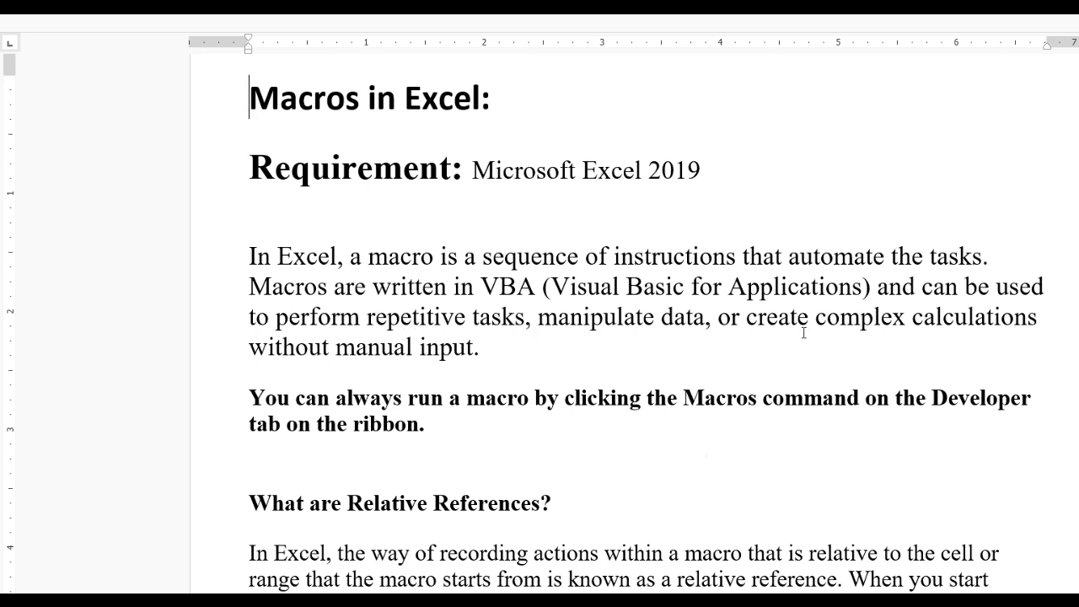
{"action": "left_click", "coordinate": [490, 353]}
{"action": "scroll", "coordinate": [472, 480], "scroll_direction": "down", "scroll_amount": 3}
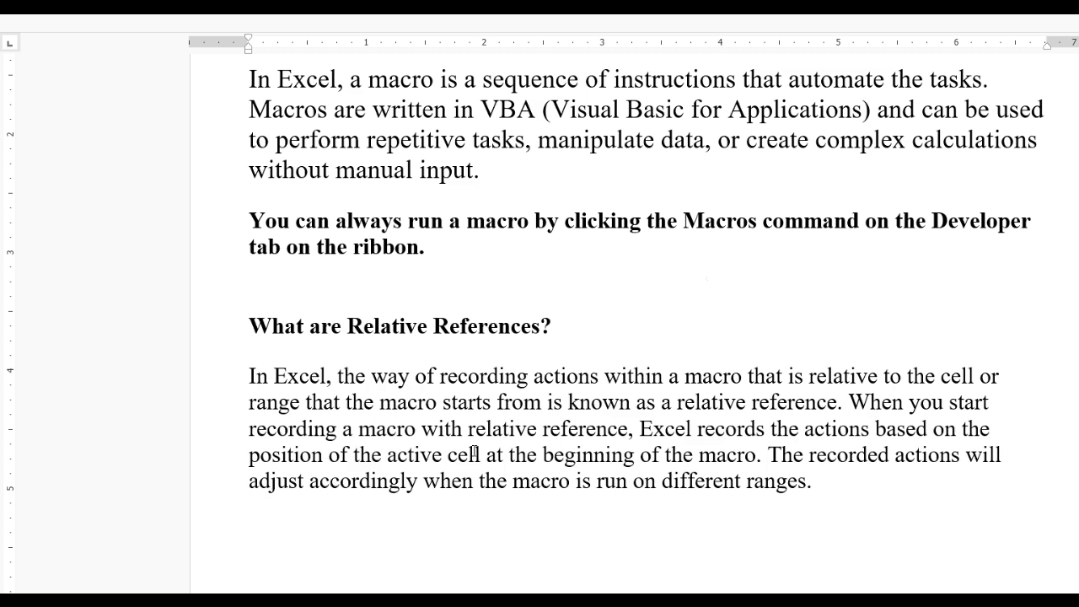
{"action": "scroll", "coordinate": [473, 455], "scroll_direction": "up", "scroll_amount": 2}
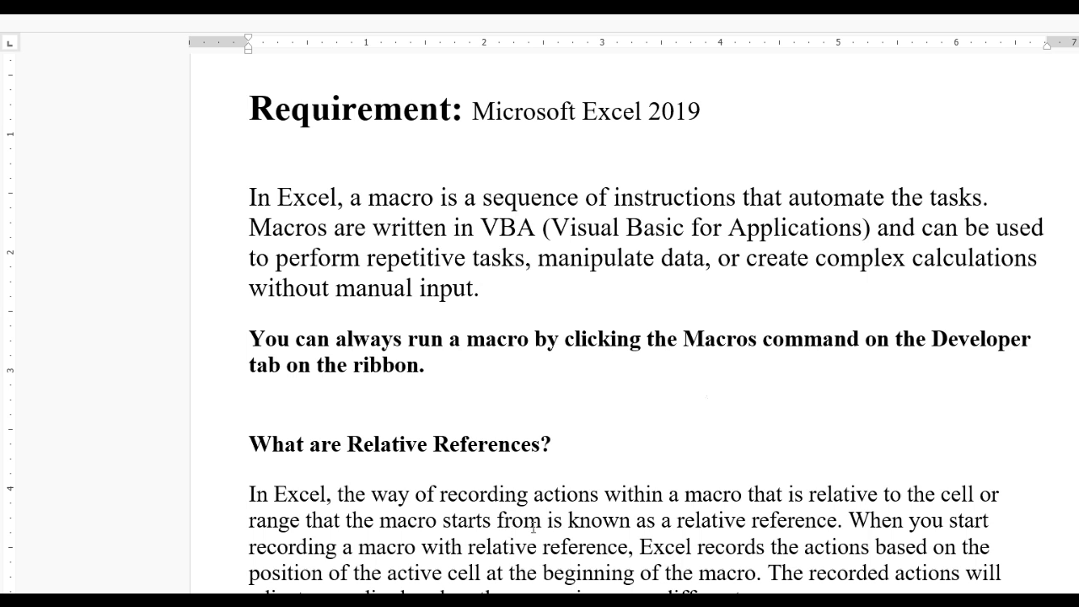
{"action": "left_click", "coordinate": [839, 521]}
{"action": "scroll", "coordinate": [615, 337], "scroll_direction": "up", "scroll_amount": 2}
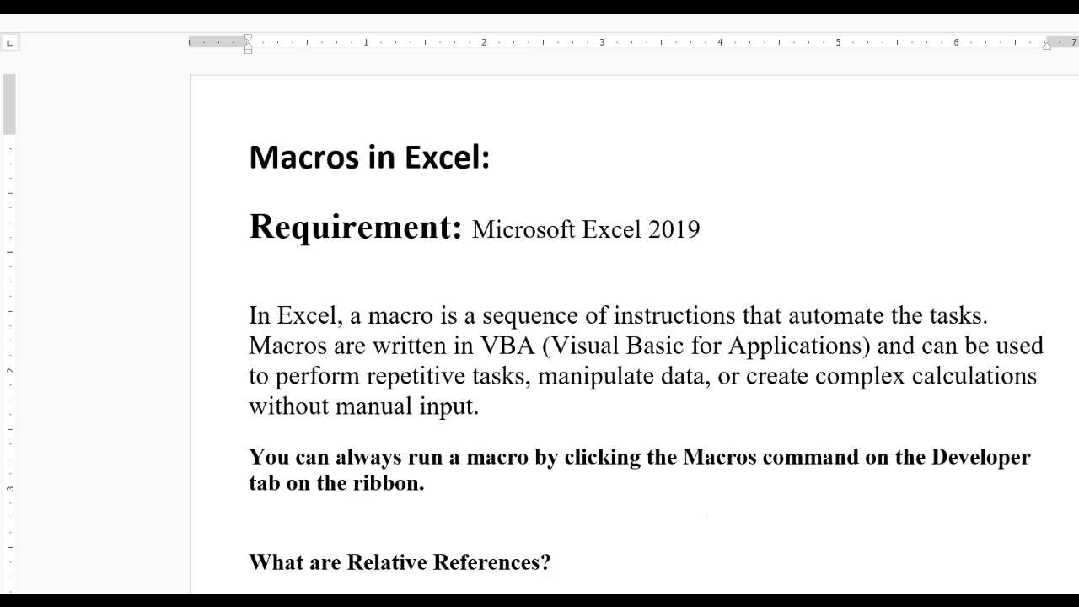
Switch to Excel and make sure the Developer tab is enabled under Customize Ribbon, applying the options
{"action": "key", "text": "alt+Tab"}
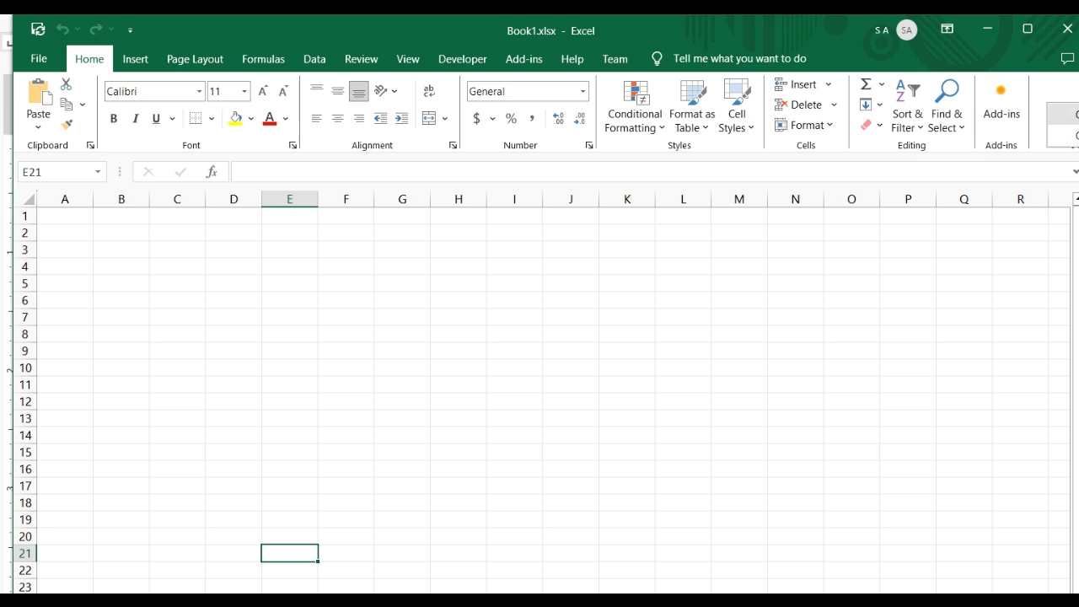
{"action": "left_click", "coordinate": [1064, 114]}
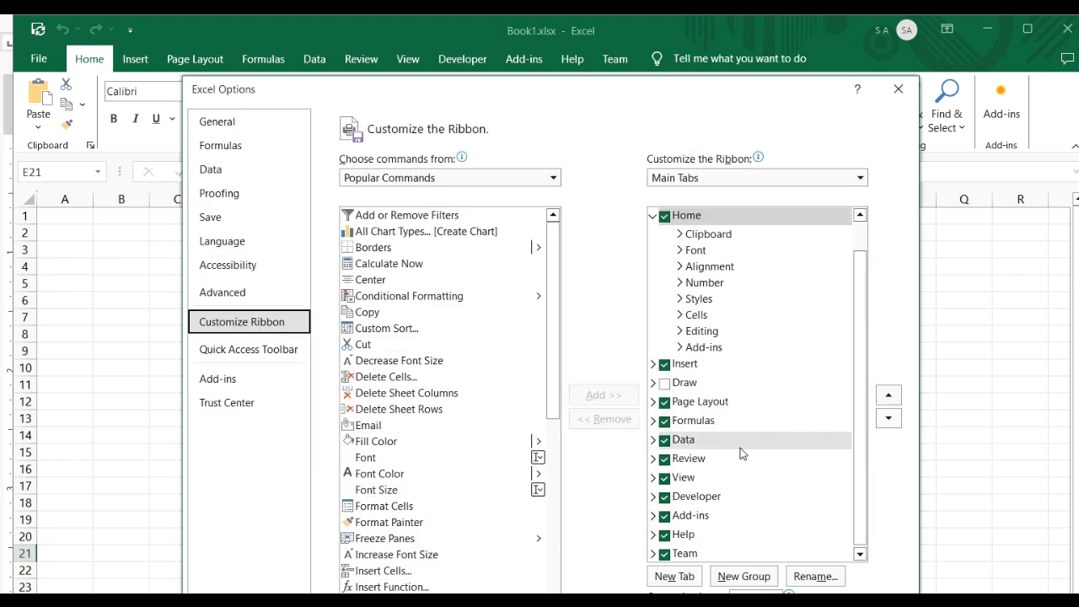
{"action": "left_click", "coordinate": [663, 497]}
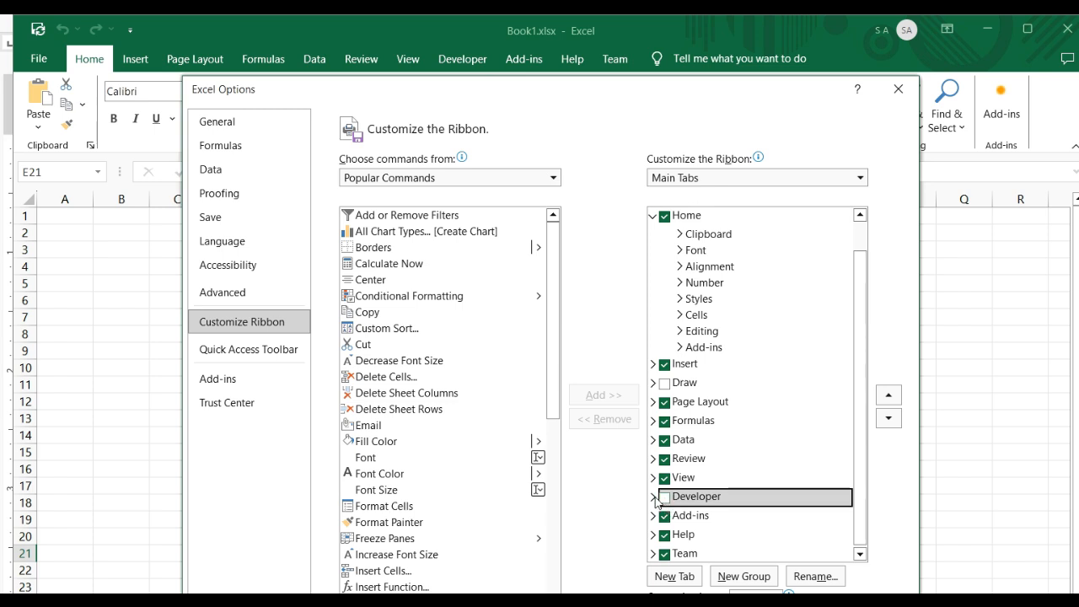
{"action": "left_click", "coordinate": [655, 497]}
{"action": "scroll", "coordinate": [708, 502], "scroll_direction": "down", "scroll_amount": 1}
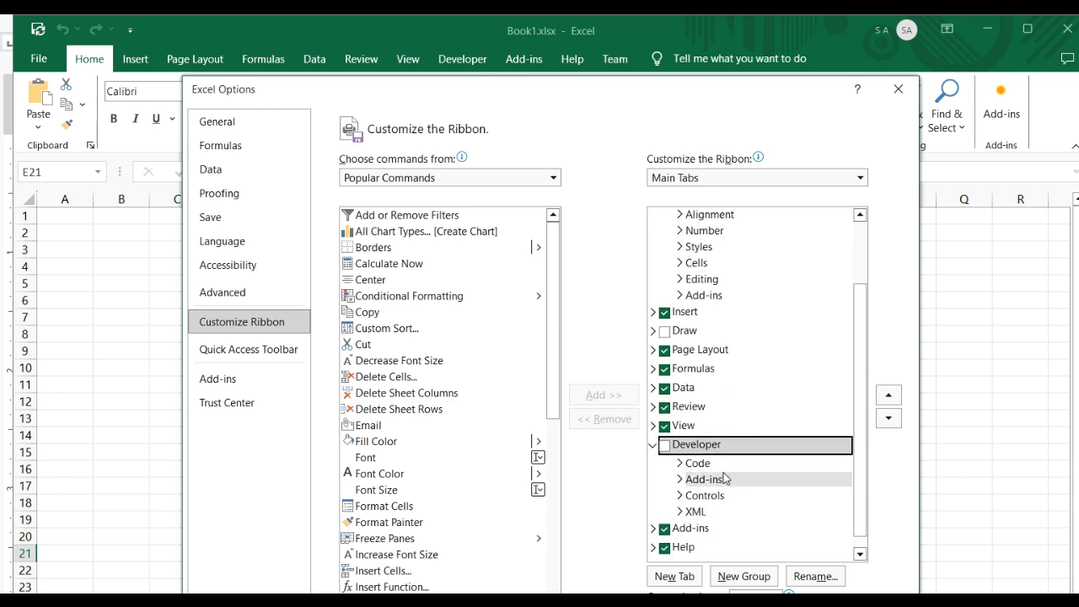
{"action": "left_click", "coordinate": [666, 446]}
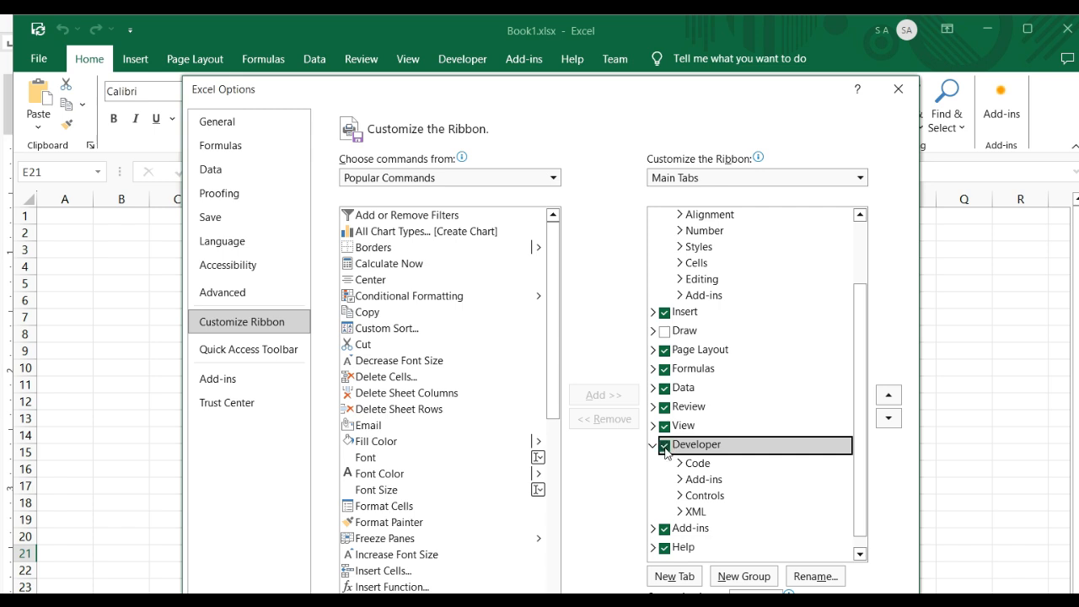
{"action": "left_click", "coordinate": [806, 605]}
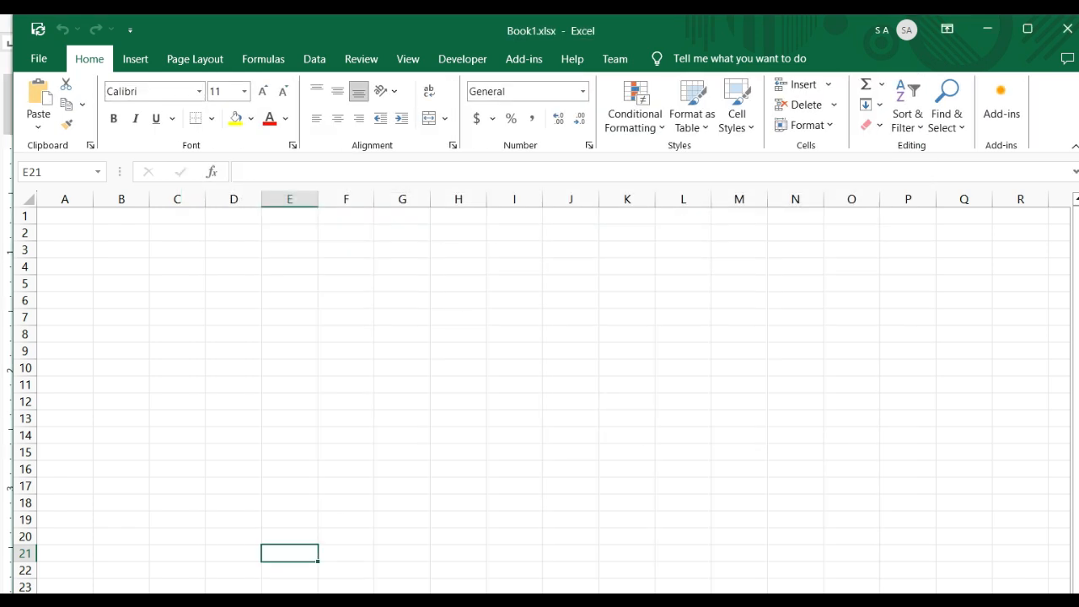
Set up a new macro recording with cell A1 selected, naming the macro FillMonth
{"action": "left_click", "coordinate": [473, 63]}
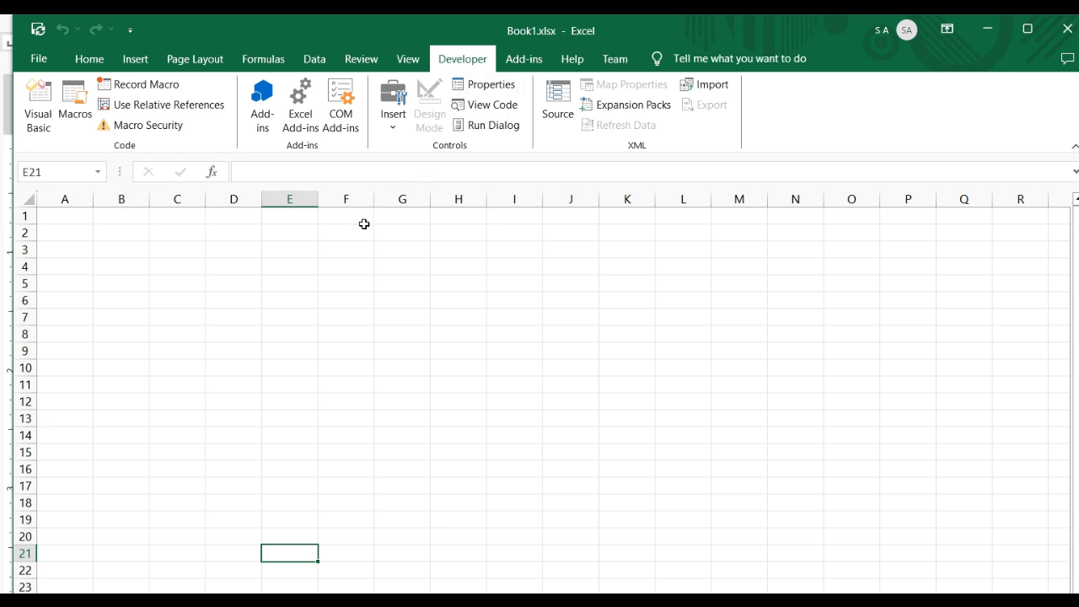
{"action": "left_click", "coordinate": [344, 261]}
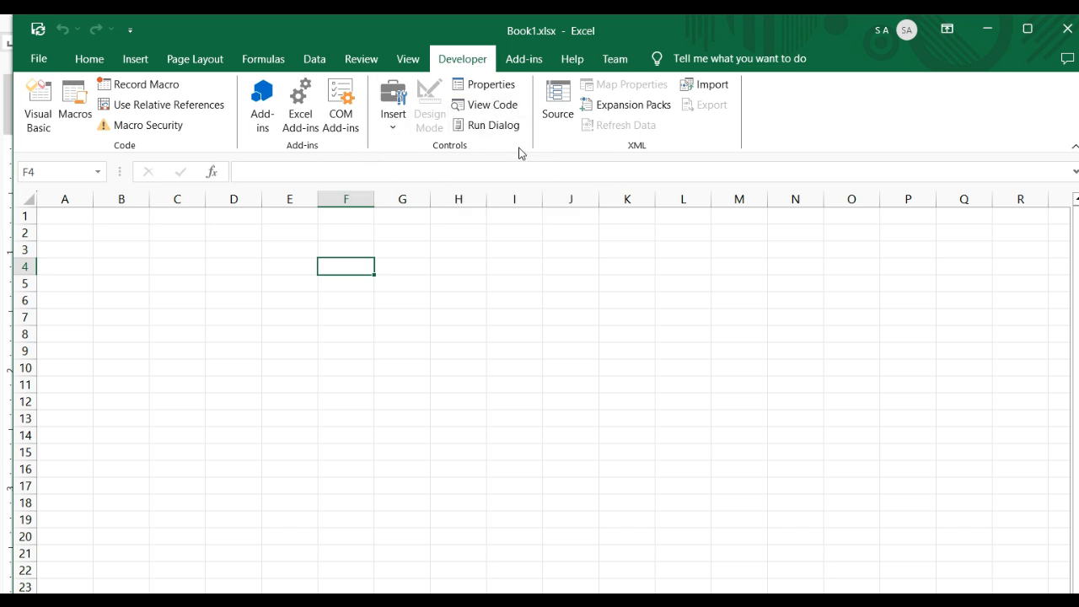
{"action": "left_click", "coordinate": [160, 316]}
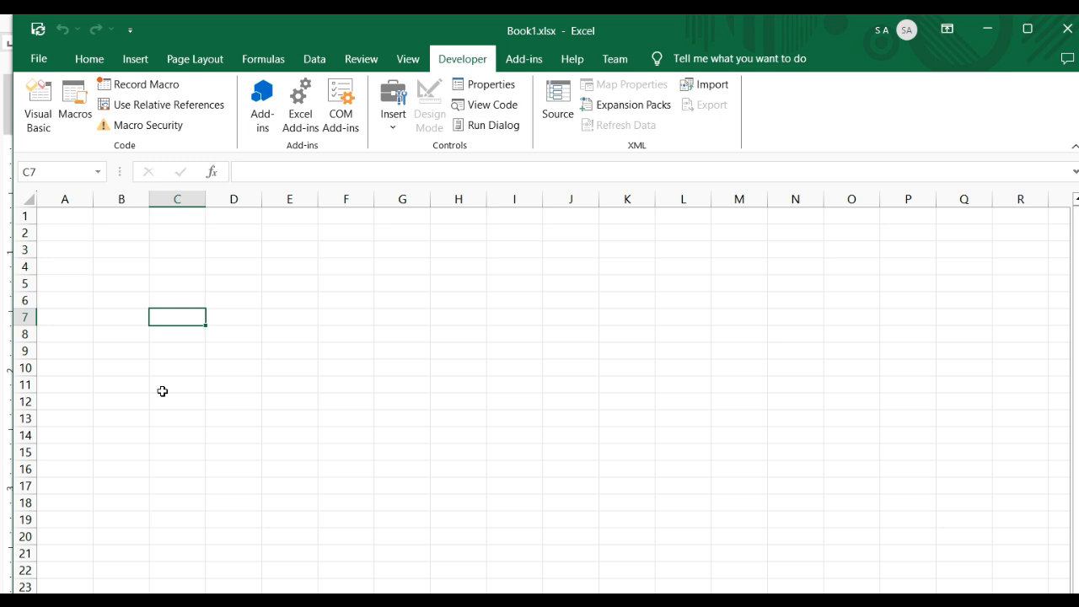
{"action": "left_click", "coordinate": [82, 221]}
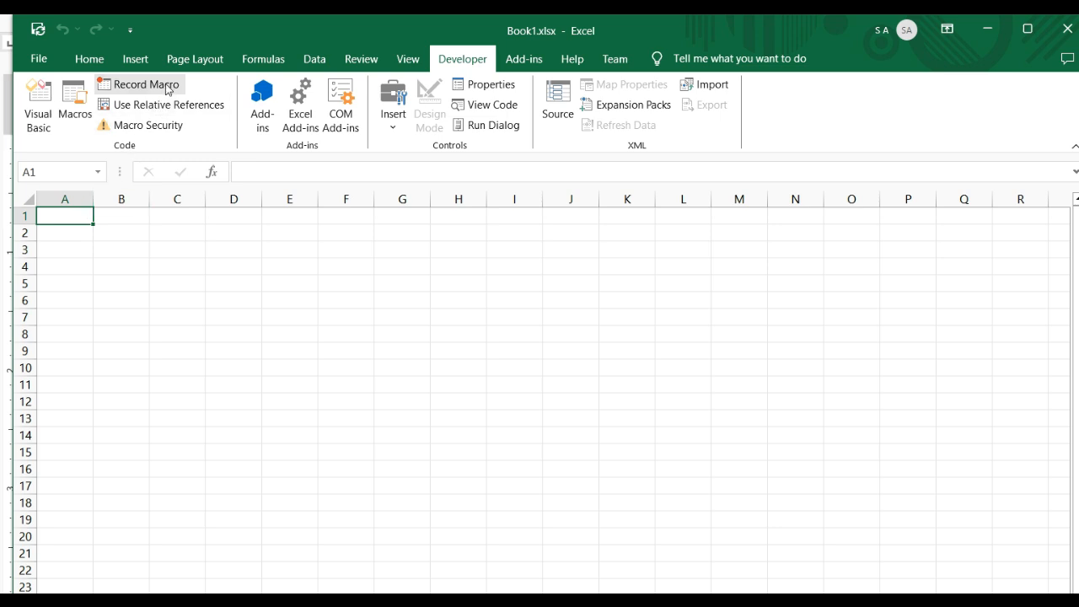
{"action": "left_click", "coordinate": [140, 85]}
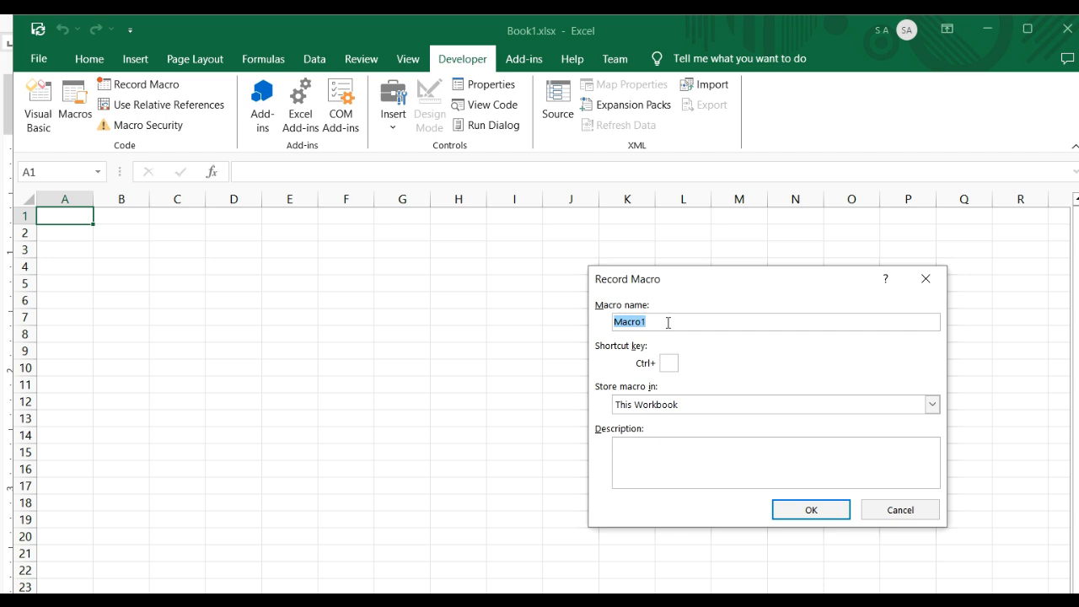
{"action": "left_click_drag", "start_coordinate": [698, 325], "coordinate": [428, 310]}
{"action": "type", "text": "FillMonth"}
Keep the macro stored in This Workbook with an empty description and start recording
{"action": "left_click", "coordinate": [932, 405]}
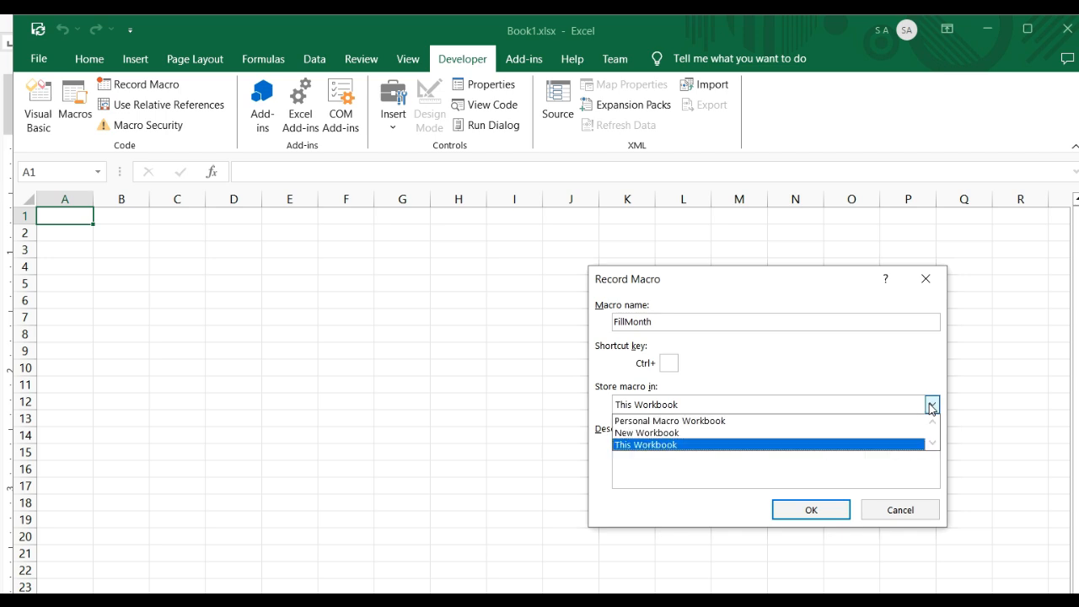
{"action": "left_click", "coordinate": [931, 405]}
{"action": "left_click", "coordinate": [717, 458]}
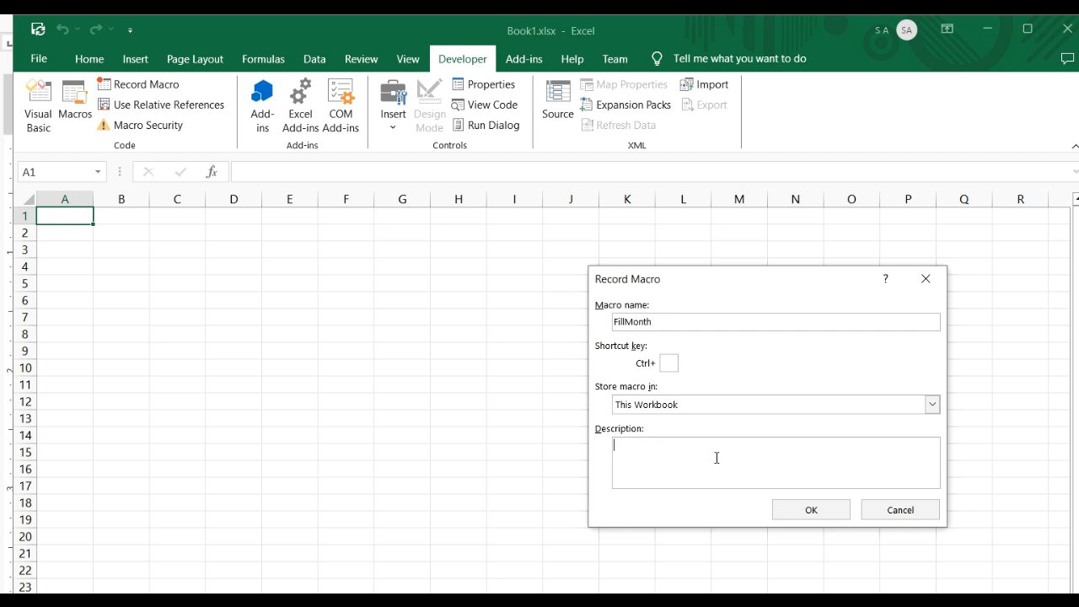
{"action": "left_click", "coordinate": [823, 515]}
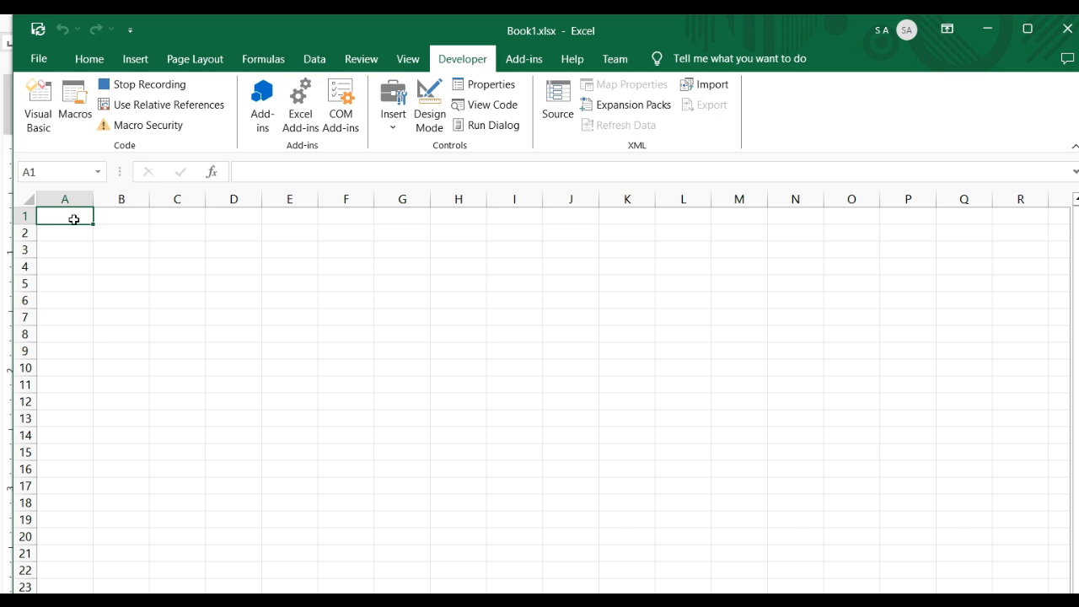
Enter January, February, march, april, may and june across cells A1 to F1
{"action": "type", "text": "January"}
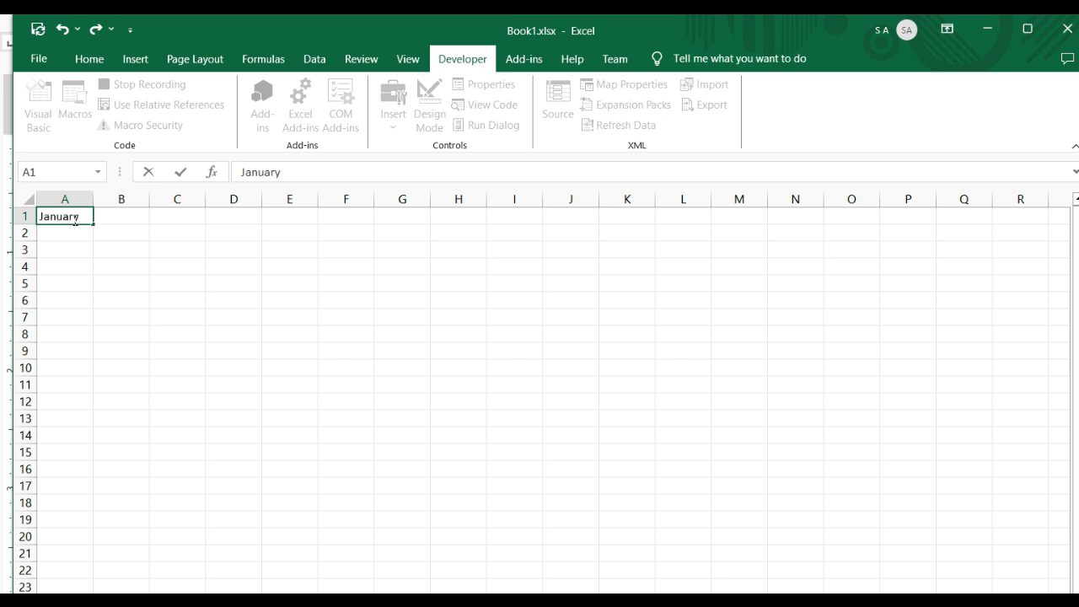
{"action": "key", "text": "Tab"}
{"action": "type", "text": "February"}
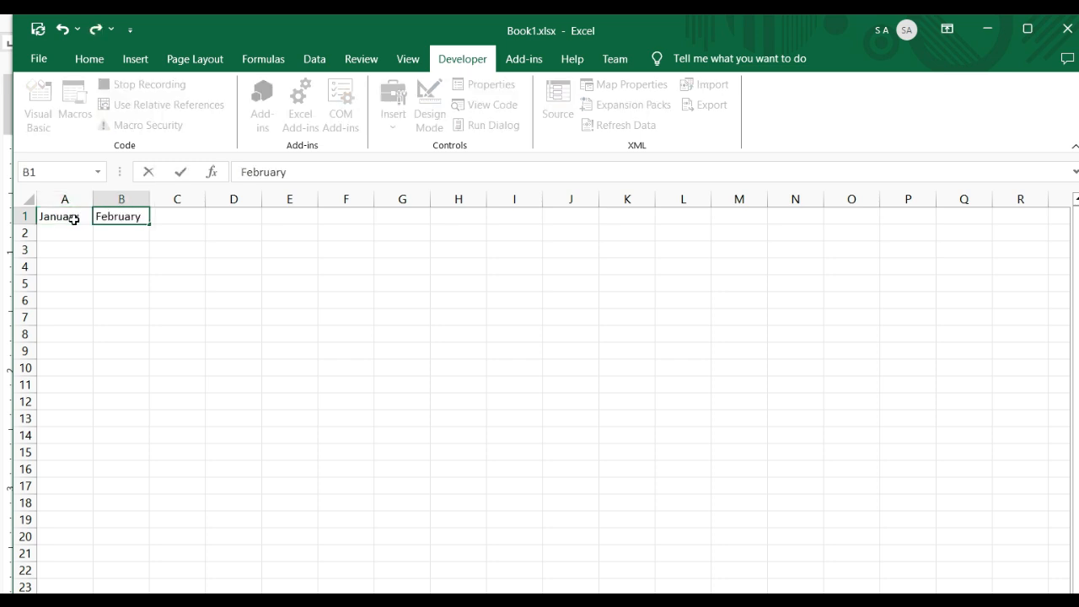
{"action": "key", "text": "Tab"}
{"action": "type", "text": "march"}
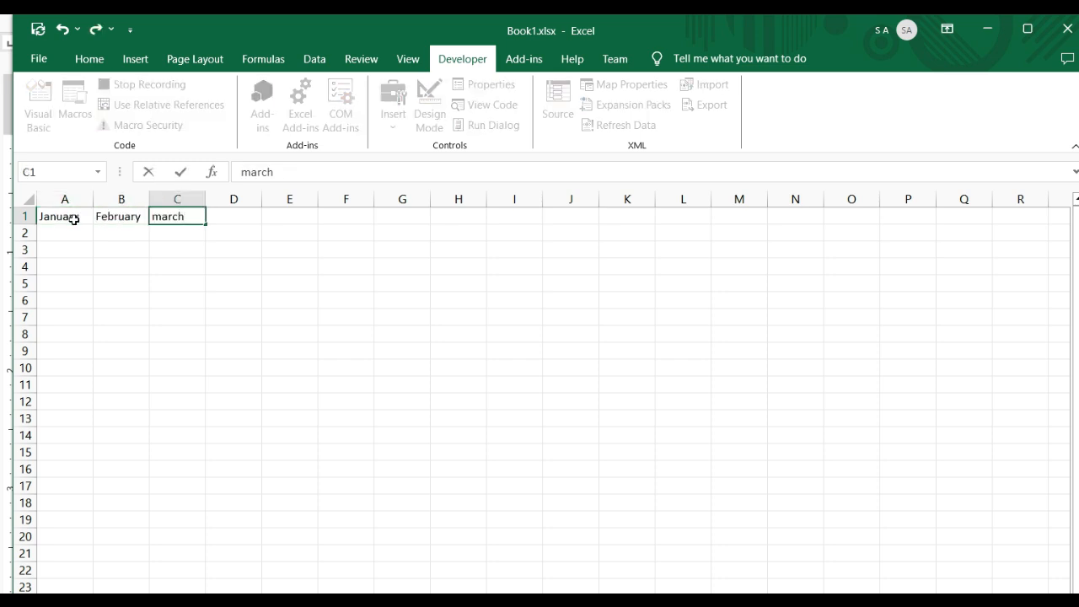
{"action": "key", "text": "Tab"}
{"action": "type", "text": "april"}
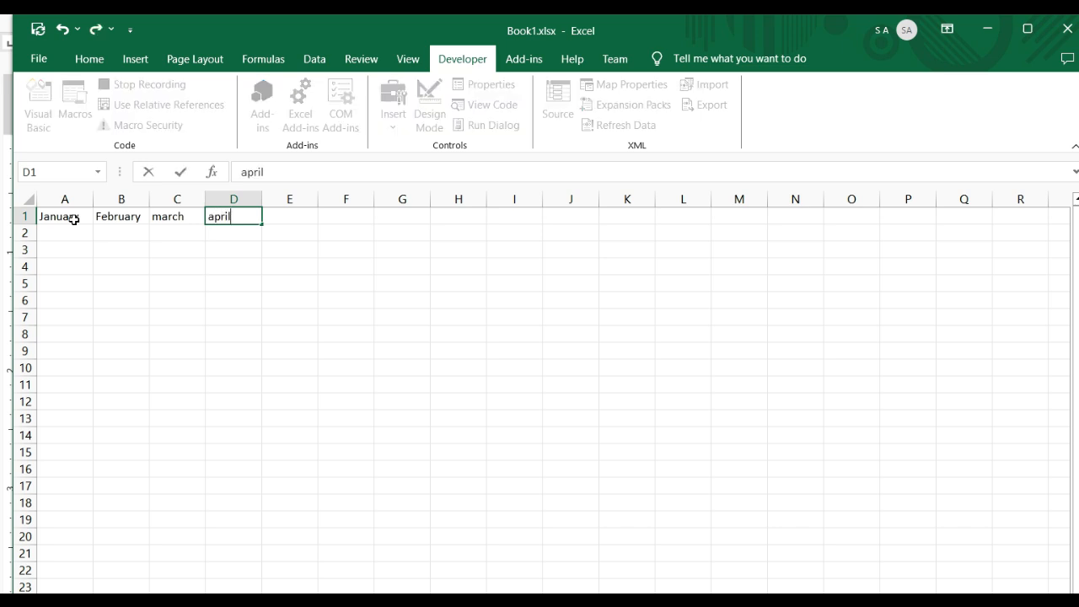
{"action": "key", "text": "Tab"}
{"action": "type", "text": "may"}
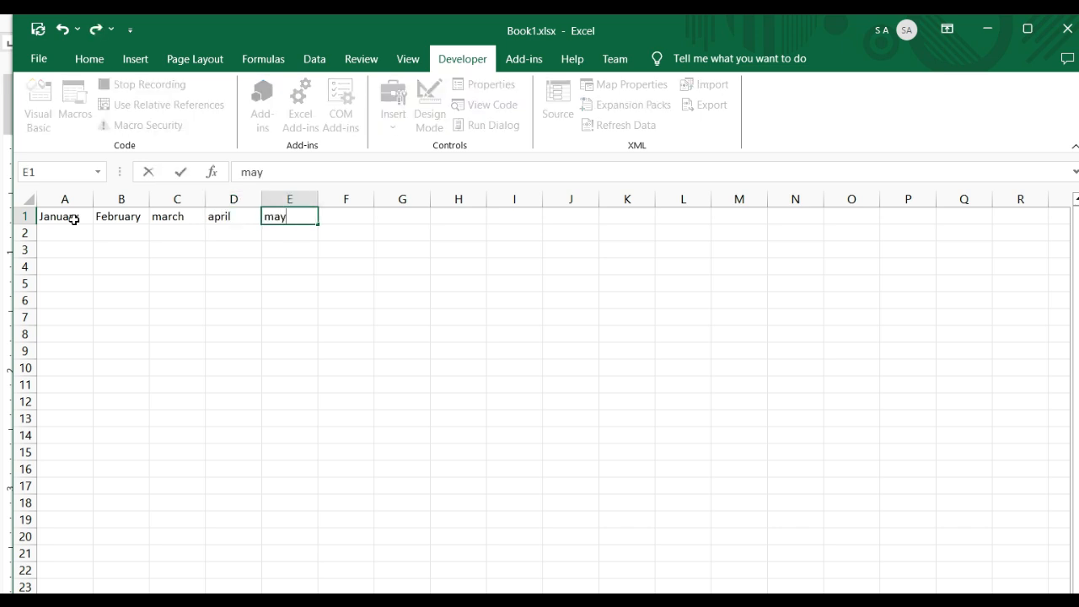
{"action": "key", "text": "Tab"}
{"action": "type", "text": "june"}
{"action": "key", "text": "Tab"}
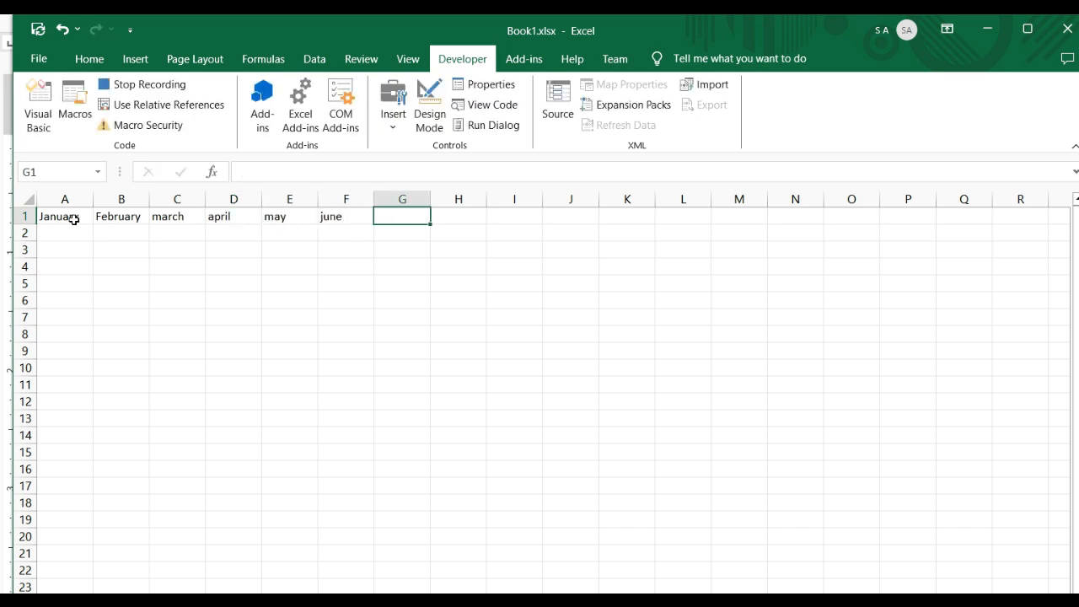
Enter july, august, september, october, novermber and december across cells G1 to L1
{"action": "type", "text": "july"}
{"action": "key", "text": "Tab"}
{"action": "type", "text": "august"}
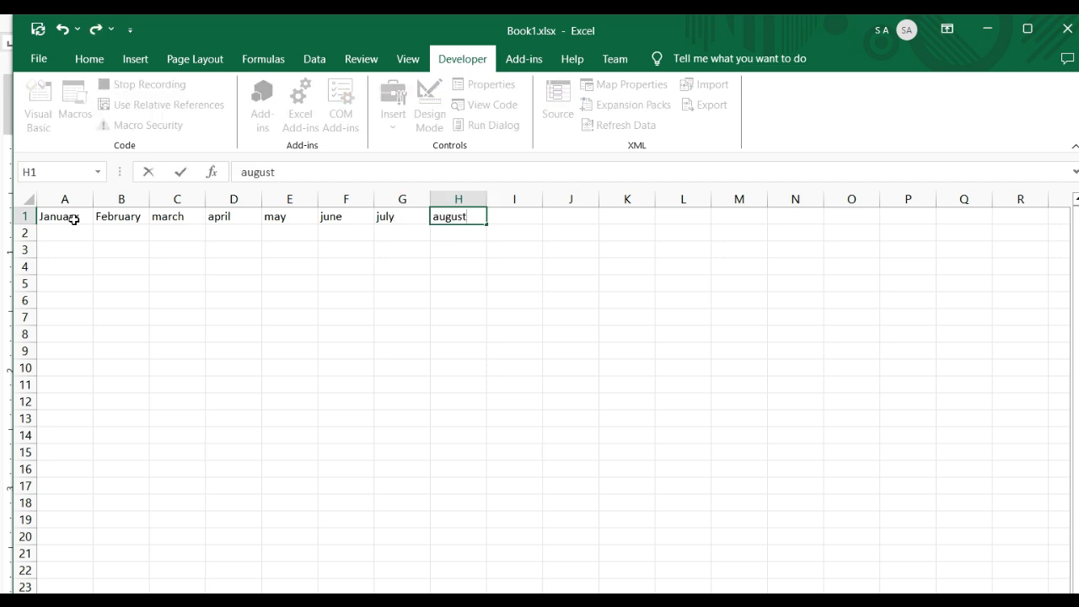
{"action": "key", "text": "Tab"}
{"action": "type", "text": "september"}
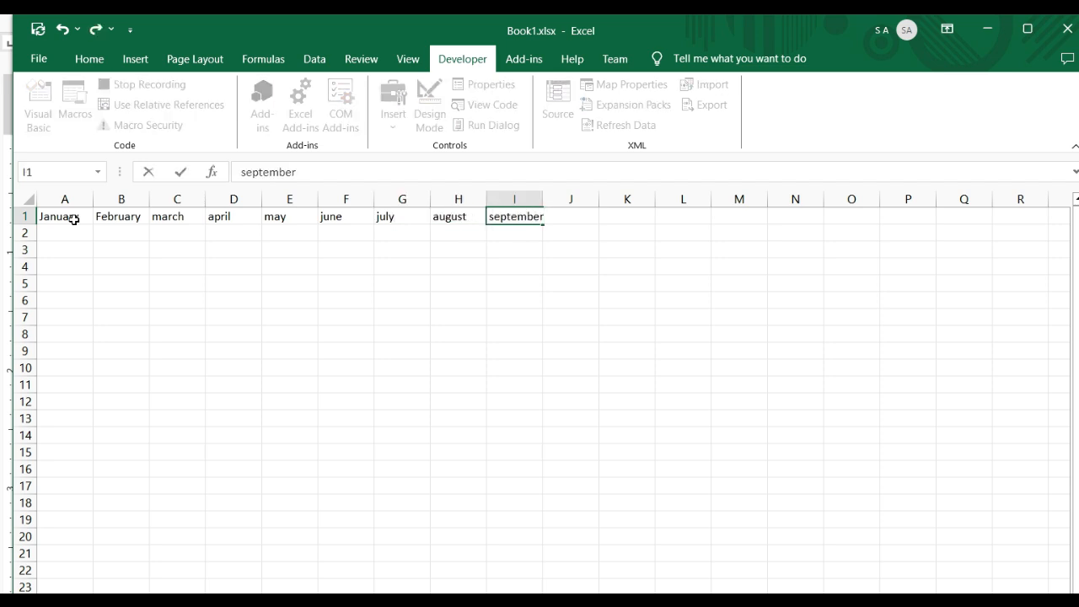
{"action": "key", "text": "Tab"}
{"action": "type", "text": "october"}
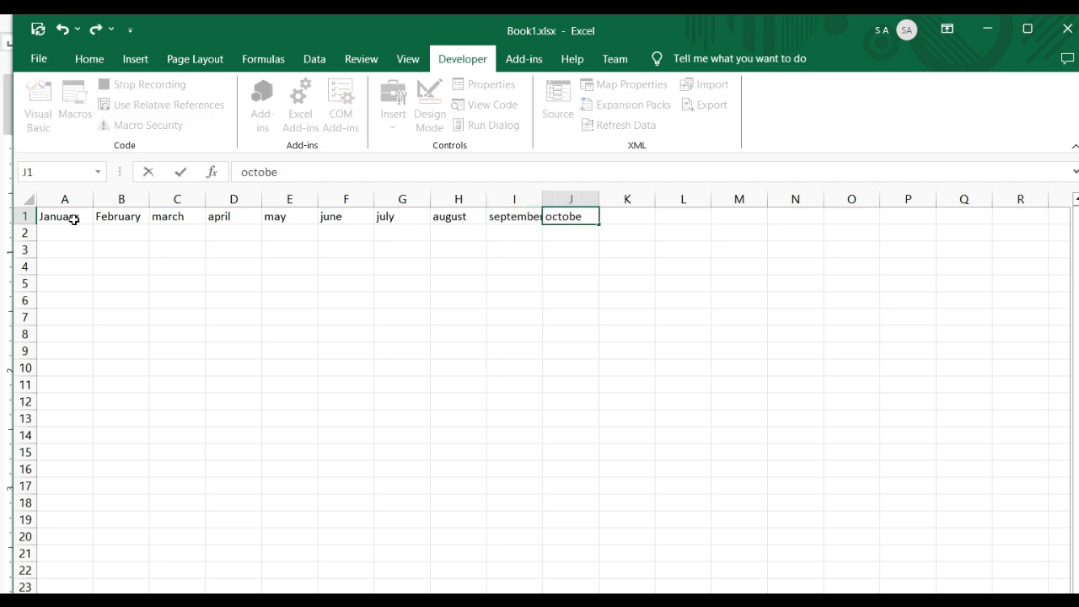
{"action": "key", "text": "Tab"}
{"action": "type", "text": "novermber"}
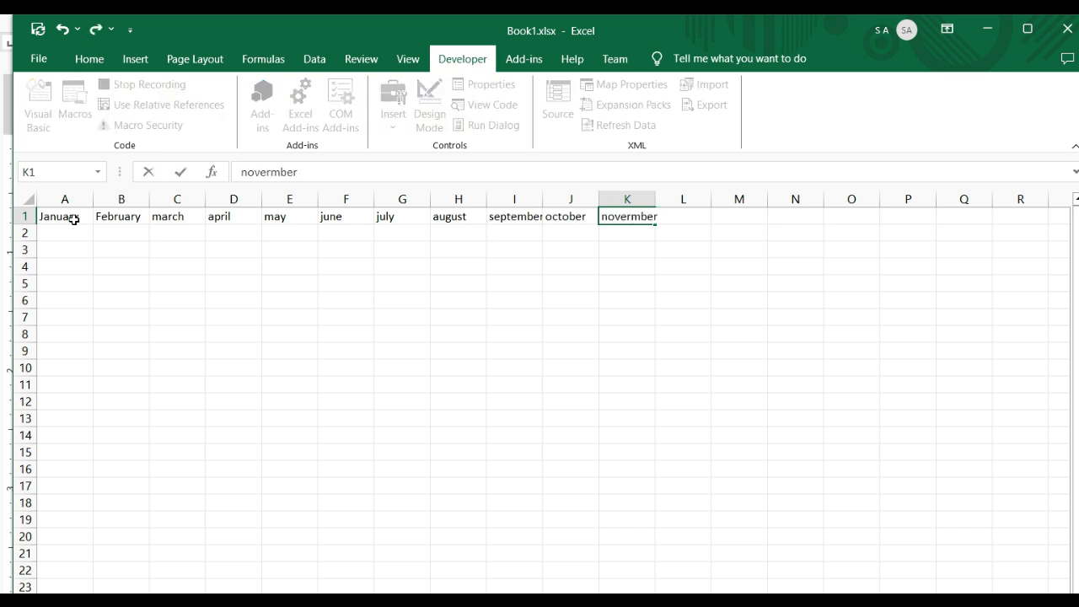
{"action": "key", "text": "Tab"}
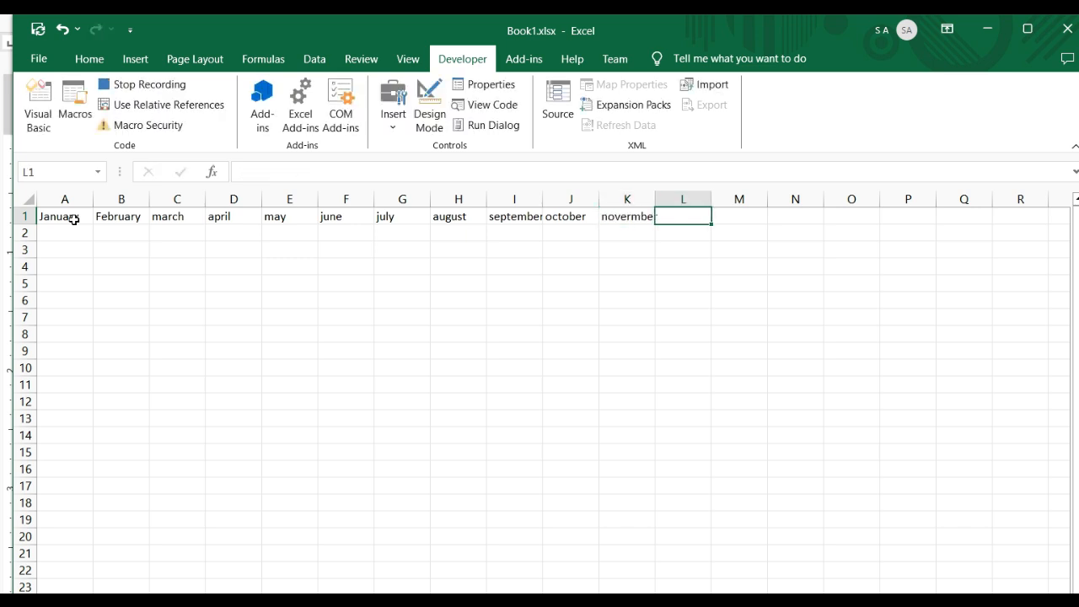
{"action": "type", "text": "december"}
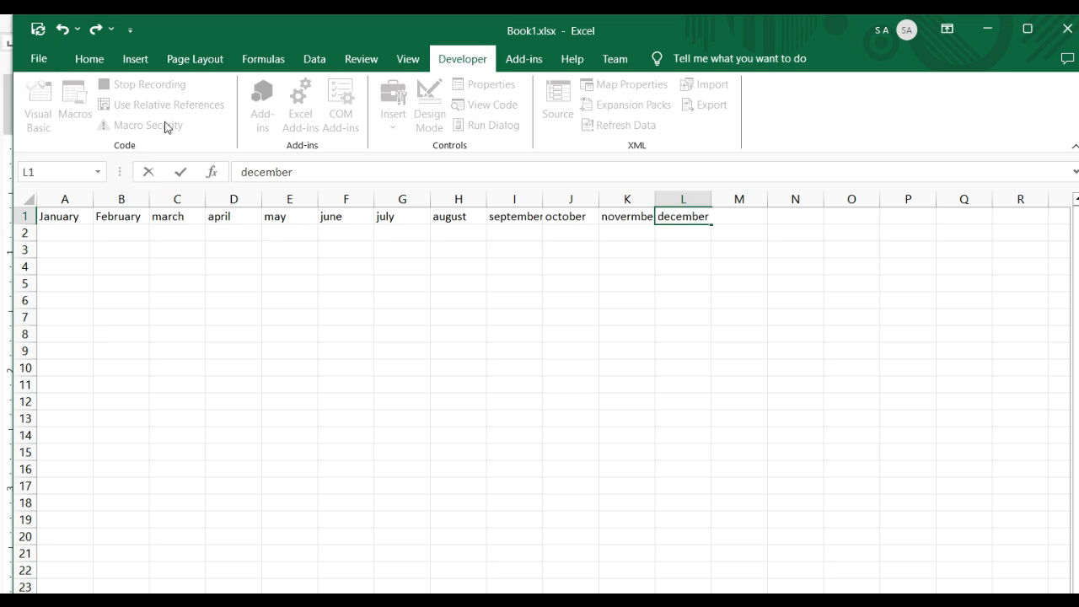
{"action": "key", "text": "Tab"}
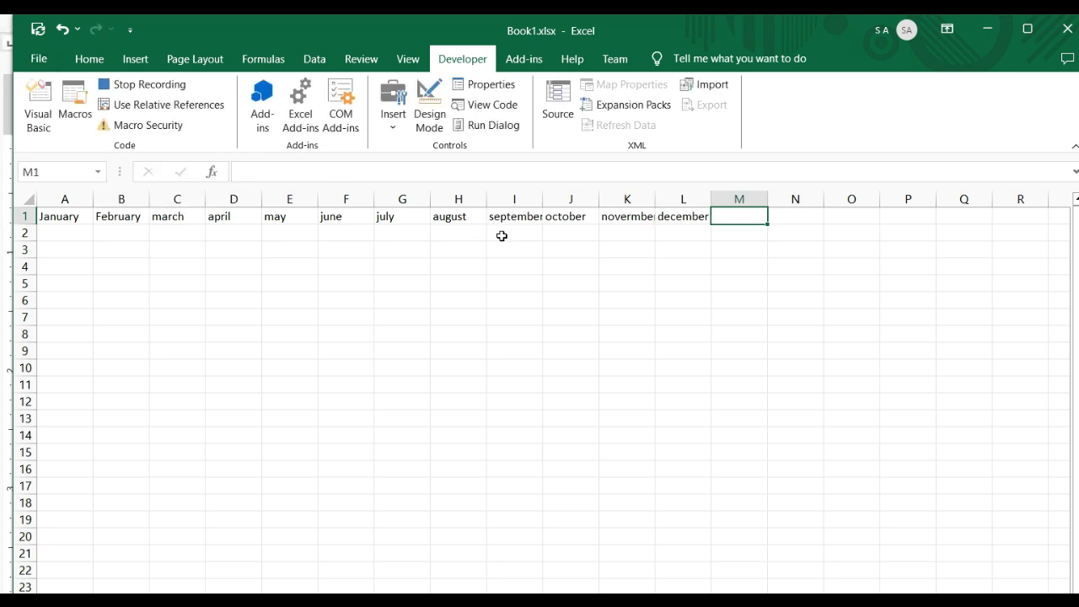
Stop the macro recording and clear the month names from A1:L1, leaving cell C9 selected
{"action": "left_click", "coordinate": [175, 88]}
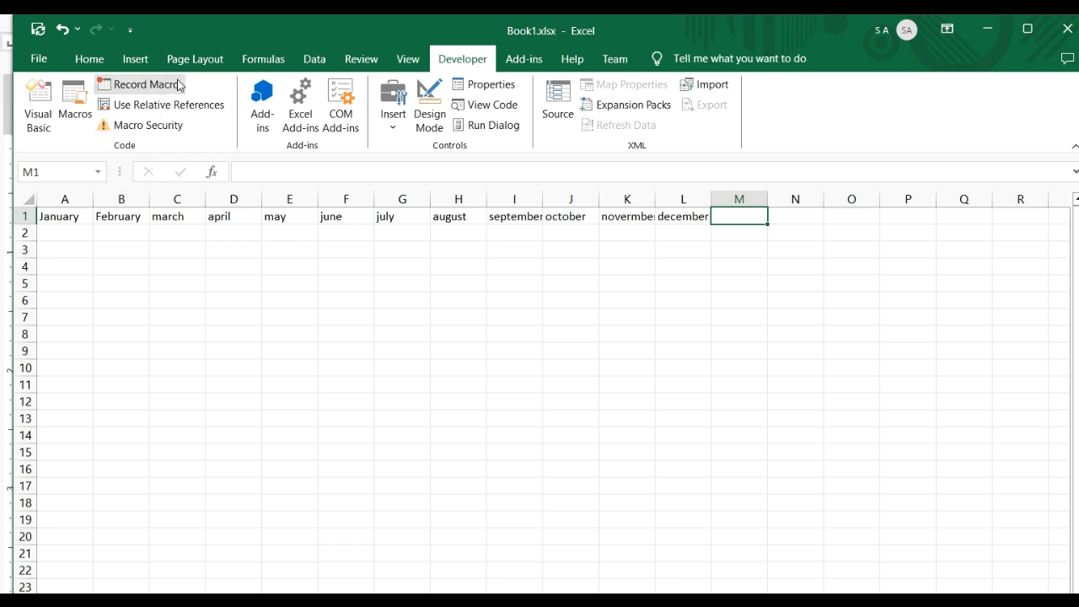
{"action": "left_click", "coordinate": [316, 356]}
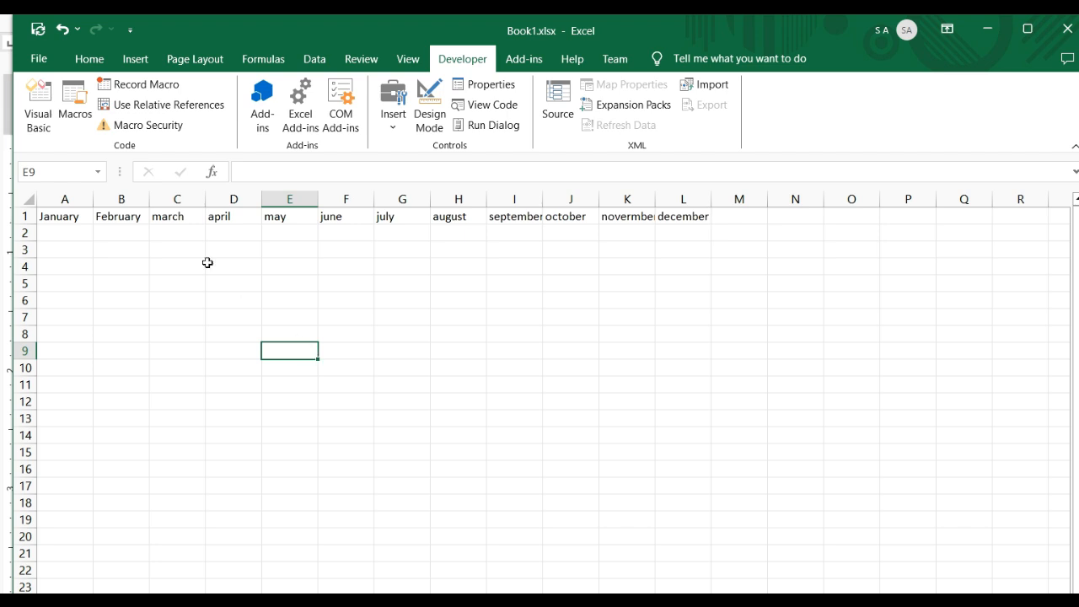
{"action": "left_click_drag", "start_coordinate": [76, 221], "coordinate": [680, 198]}
{"action": "key", "text": "Delete"}
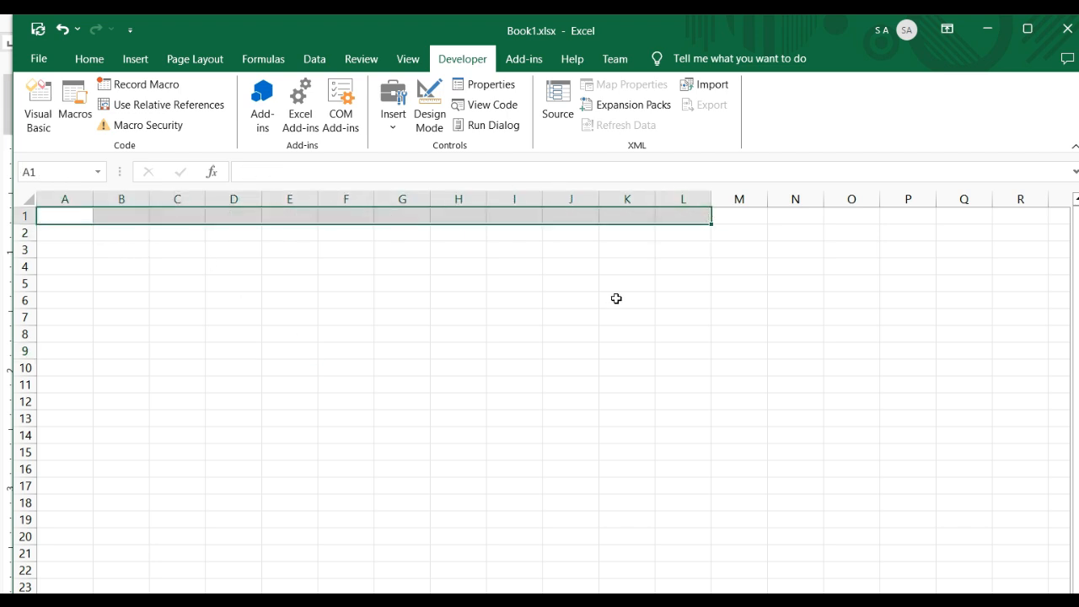
{"action": "left_click", "coordinate": [392, 423]}
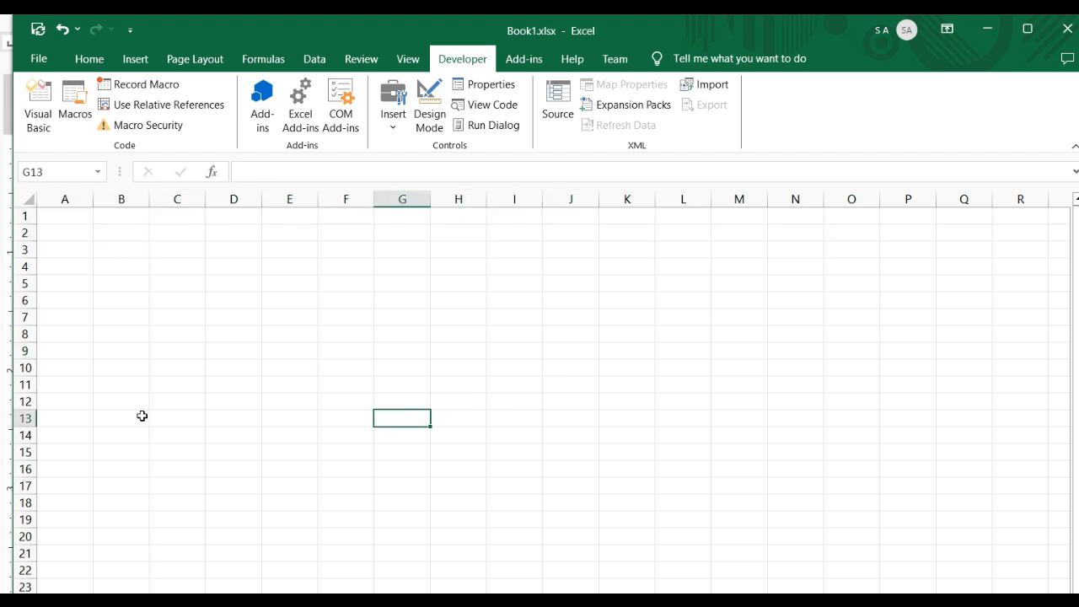
{"action": "left_click", "coordinate": [193, 356]}
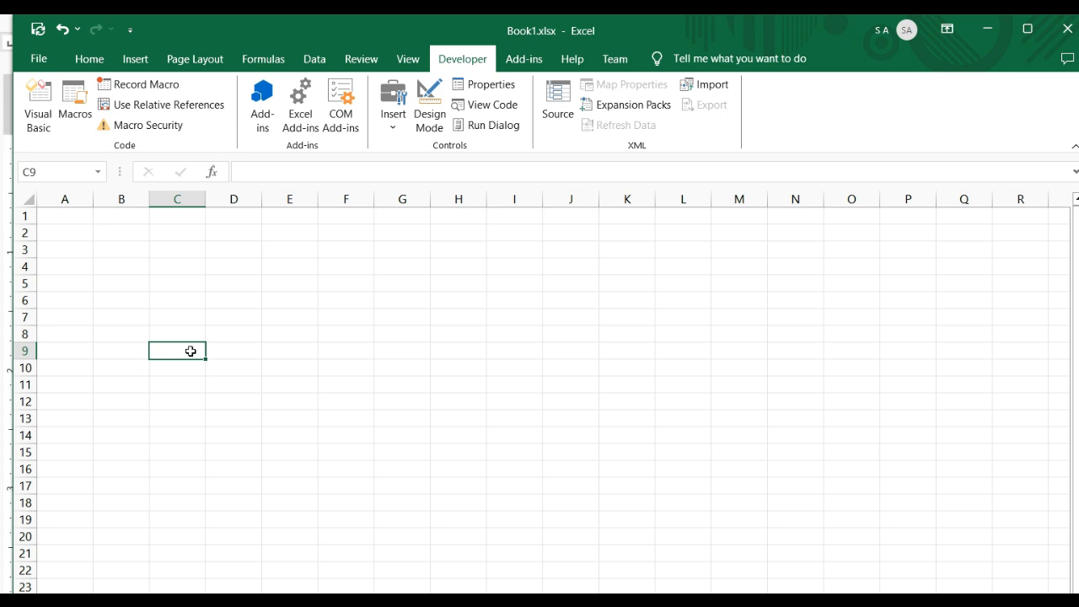
Run the FillMonth macro with cell C9 as the active cell
{"action": "left_click", "coordinate": [82, 103]}
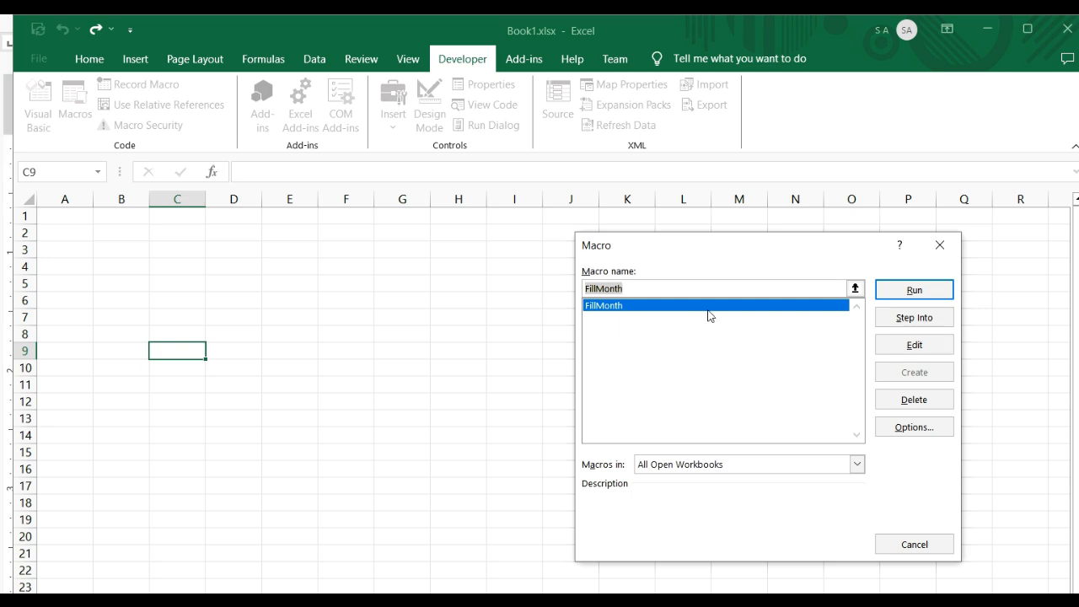
{"action": "left_click", "coordinate": [924, 293]}
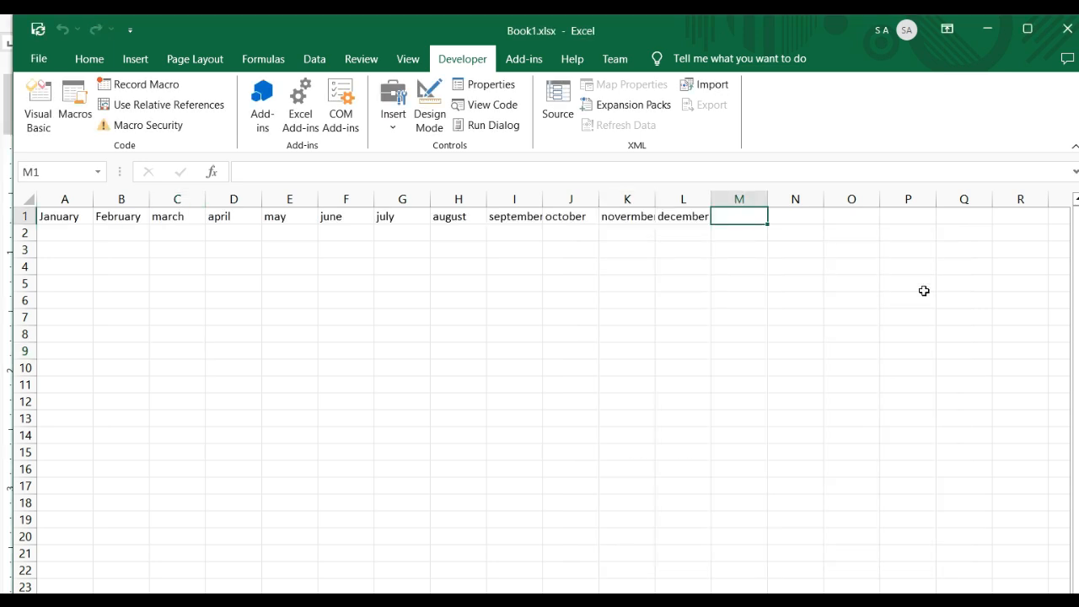
{"action": "left_click", "coordinate": [195, 400]}
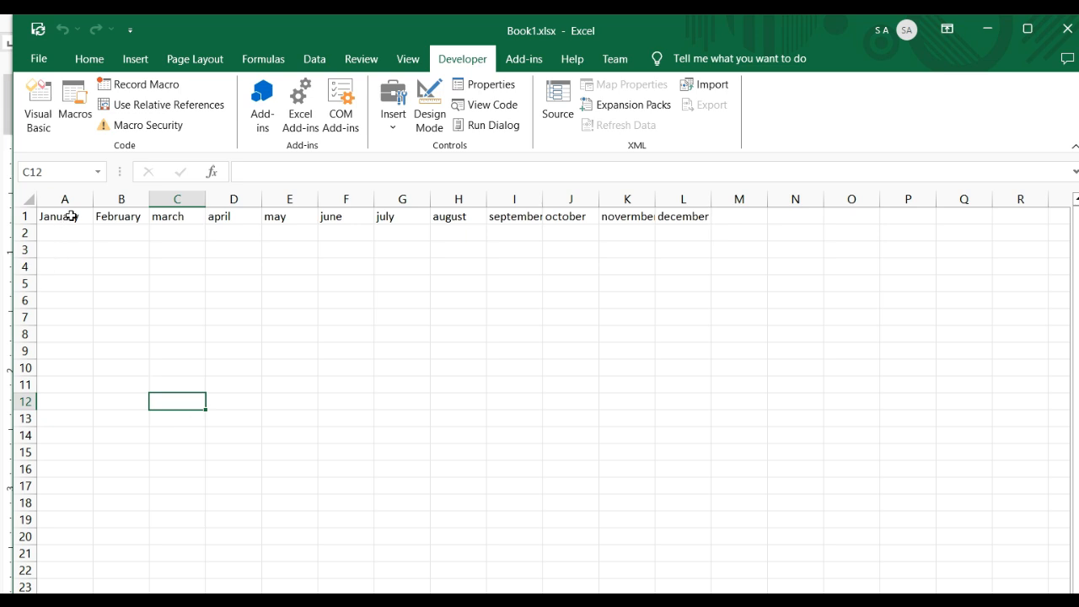
{"action": "left_click_drag", "start_coordinate": [71, 216], "coordinate": [176, 218]}
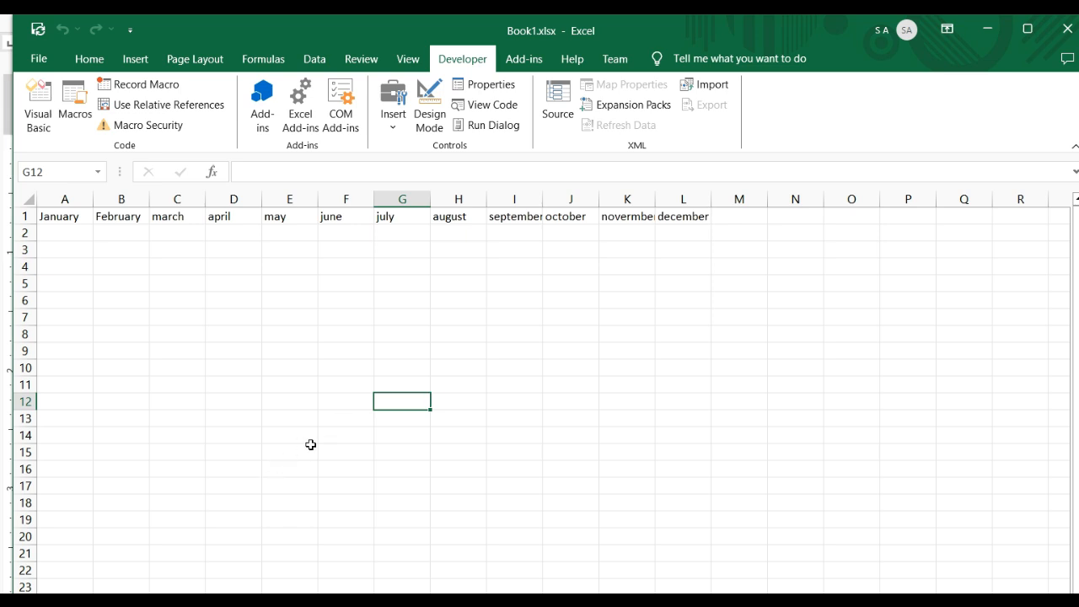
{"action": "left_click", "coordinate": [305, 432]}
{"action": "left_click", "coordinate": [354, 435]}
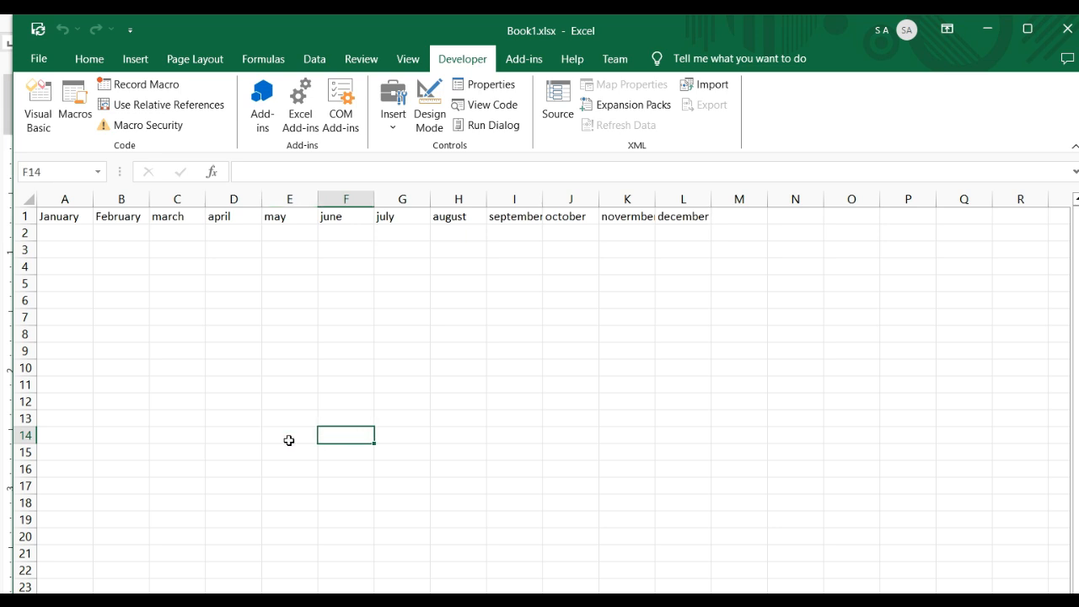
{"action": "left_click", "coordinate": [291, 436]}
{"action": "left_click_drag", "start_coordinate": [292, 437], "coordinate": [843, 439]}
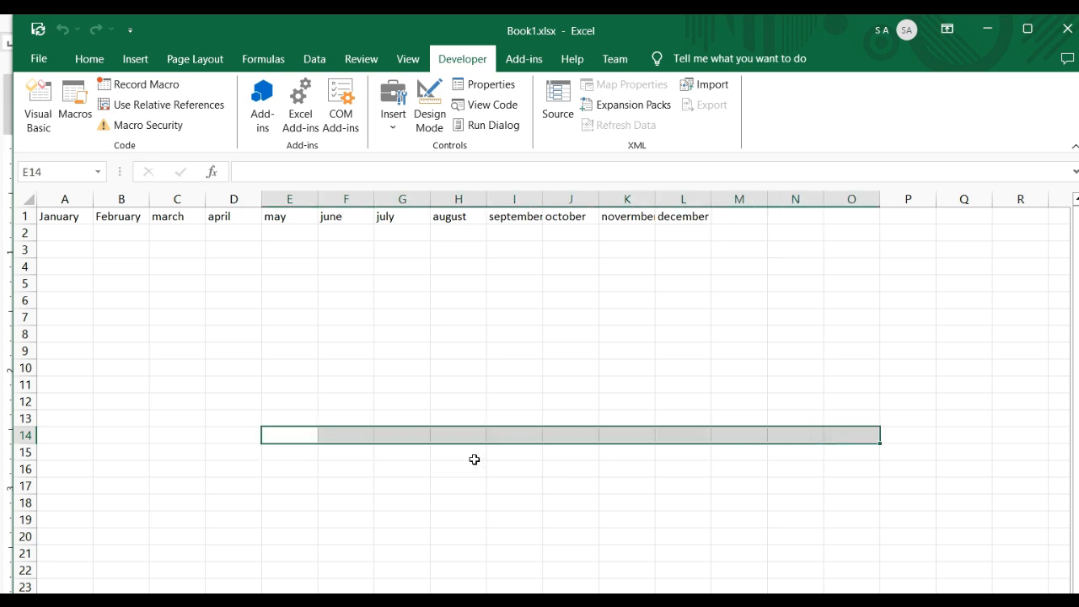
{"action": "left_click", "coordinate": [442, 469]}
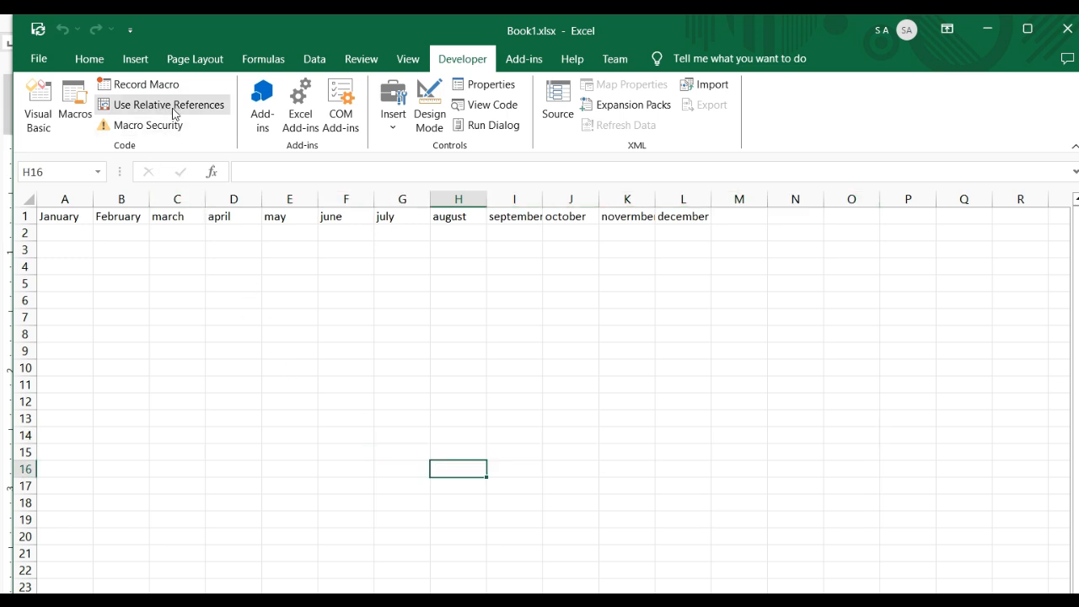
{"action": "left_click", "coordinate": [288, 406]}
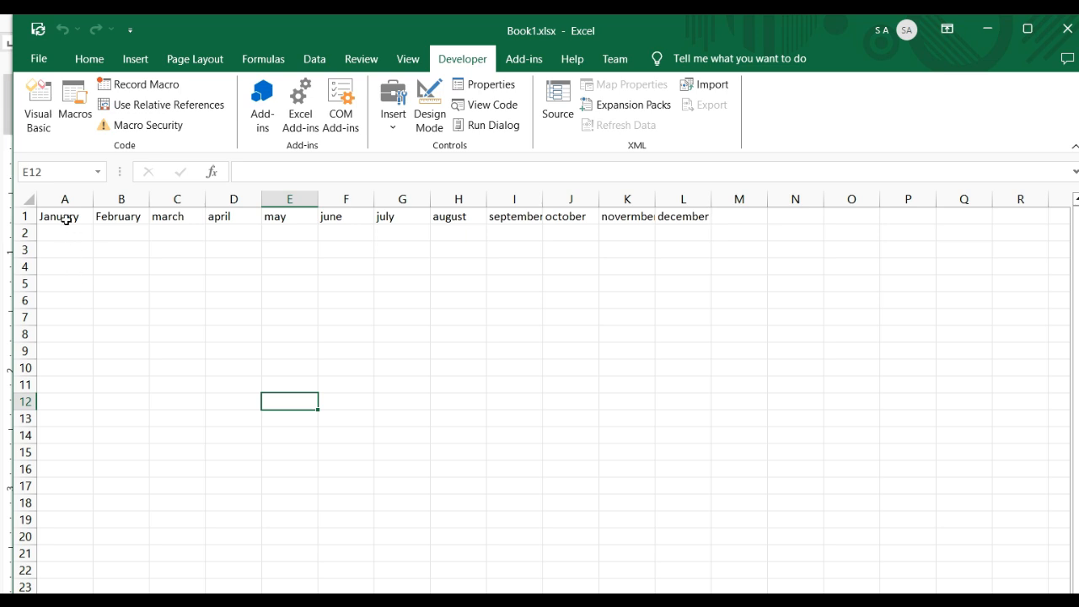
Clear the month names from A1:L1 and make A1 the active cell
{"action": "left_click_drag", "start_coordinate": [64, 216], "coordinate": [695, 217]}
{"action": "key", "text": "Delete"}
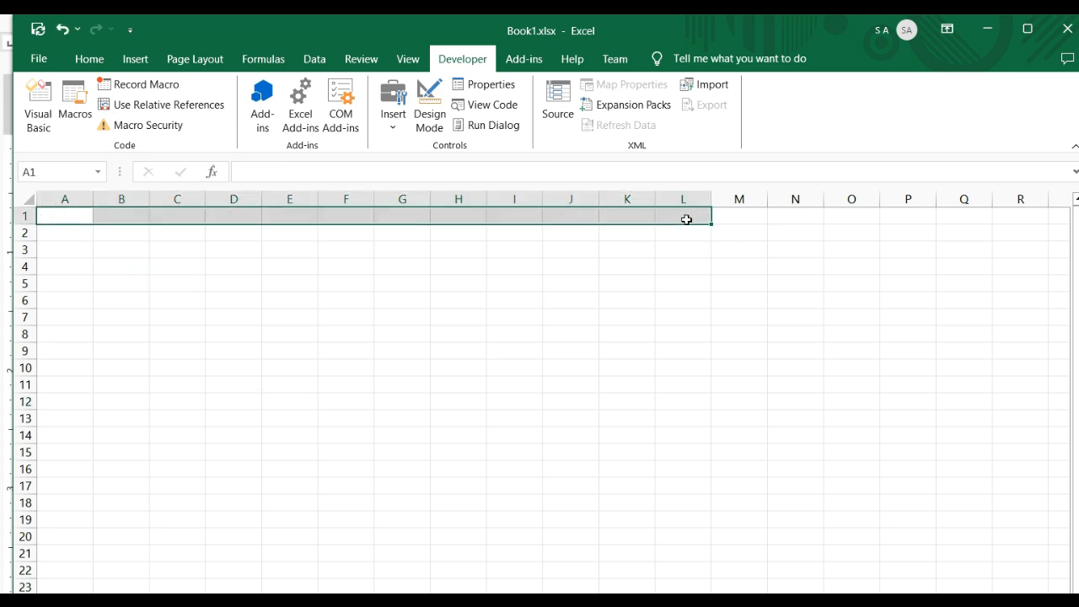
{"action": "left_click", "coordinate": [364, 406]}
{"action": "left_click", "coordinate": [74, 217]}
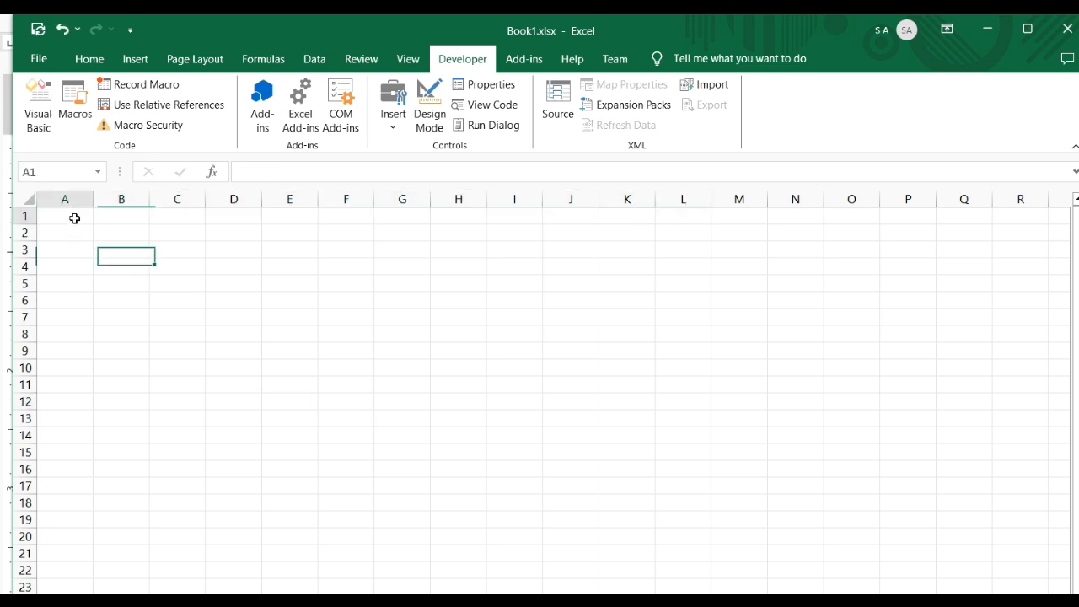
Turn on relative references and start recording a macro named FillMOnthRelatives, stored in This Workbook
{"action": "left_click", "coordinate": [194, 112]}
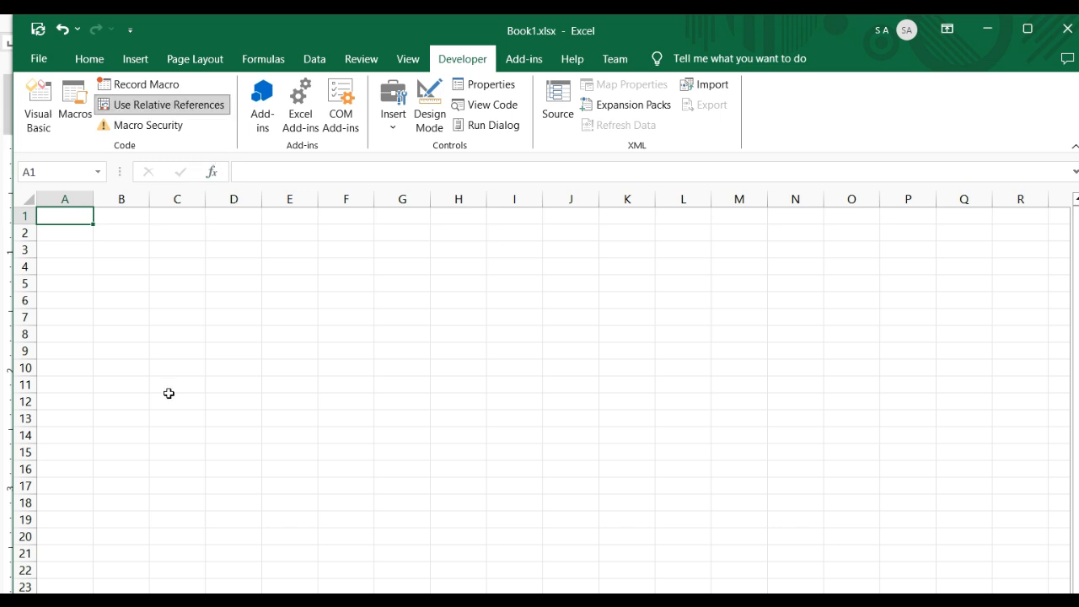
{"action": "left_click", "coordinate": [159, 89]}
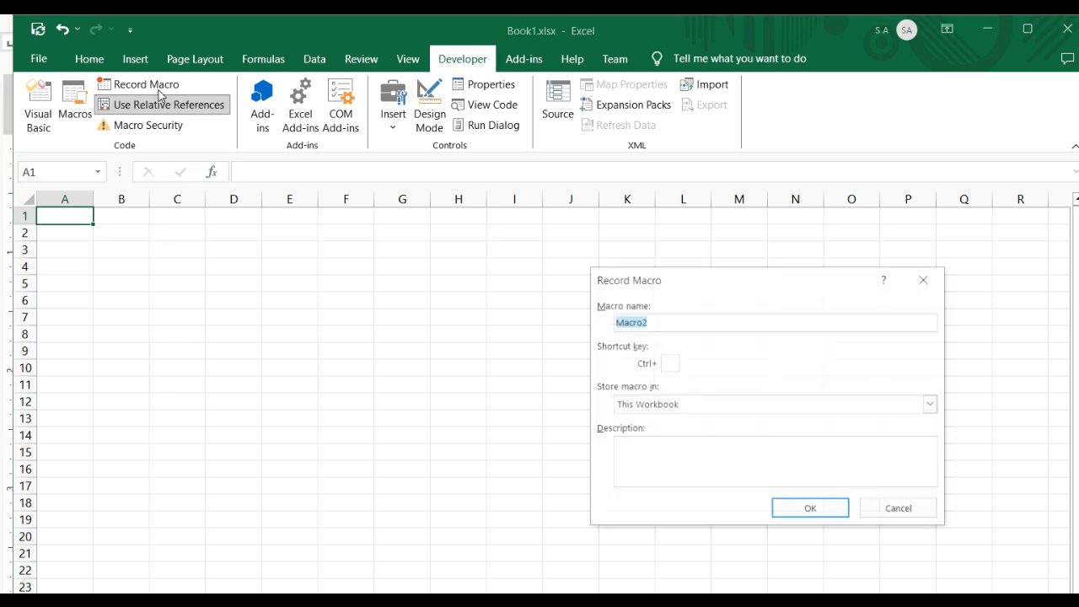
{"action": "left_click", "coordinate": [678, 323]}
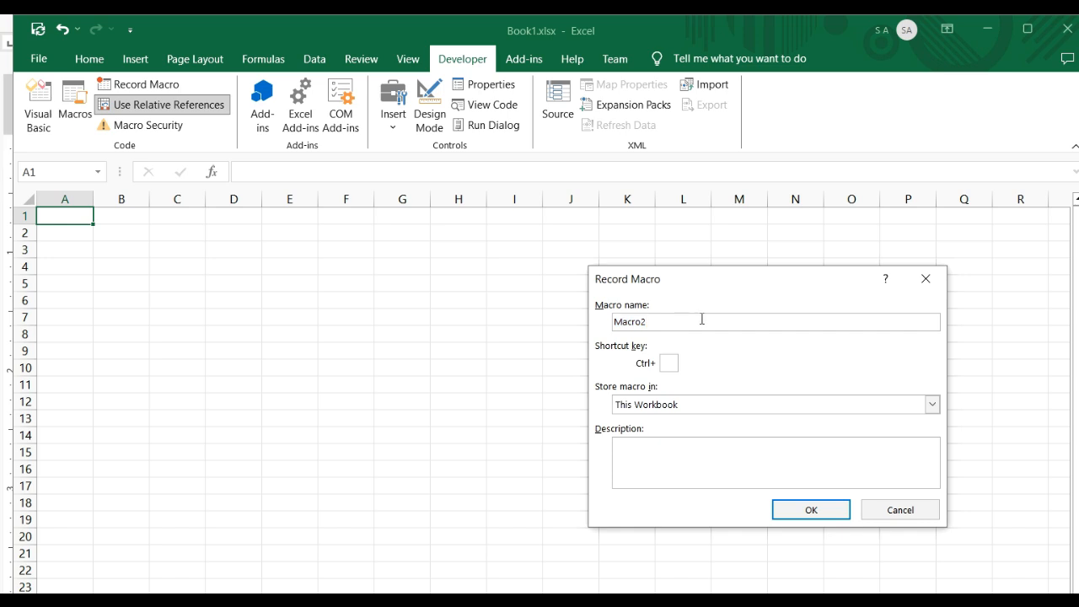
{"action": "left_click_drag", "start_coordinate": [701, 320], "coordinate": [613, 321]}
{"action": "type", "text": "FillMOnthRelatives"}
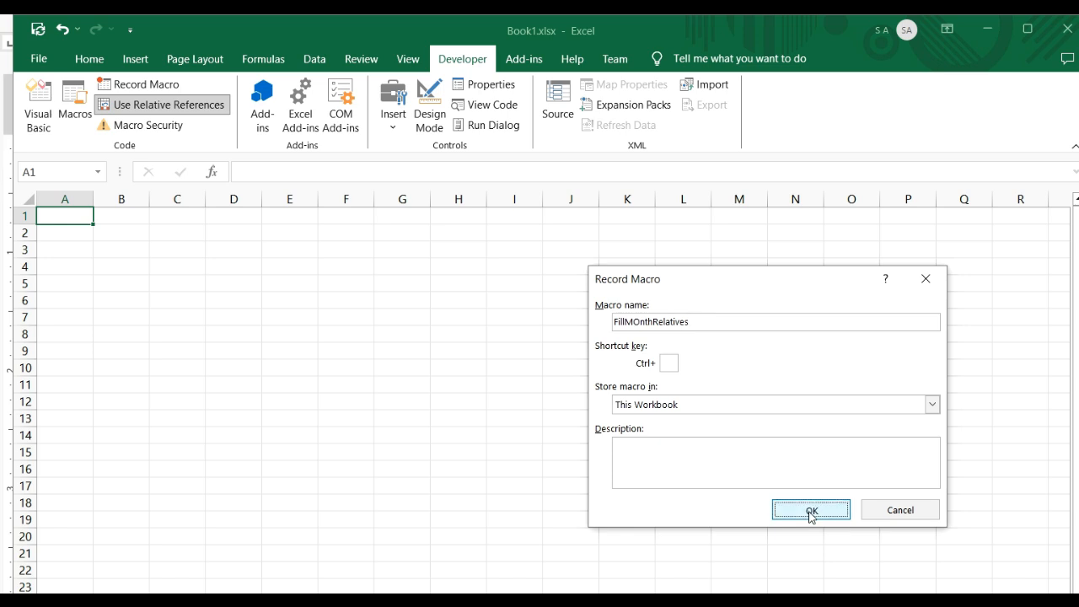
{"action": "left_click", "coordinate": [811, 512]}
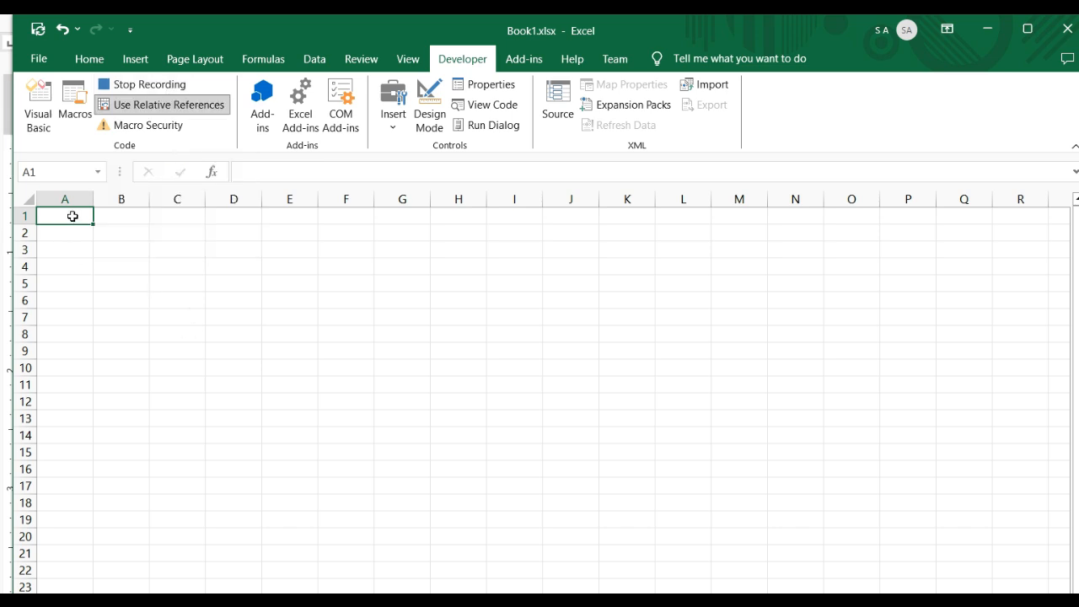
Enter Janurary, February, March and april across cells A1 to D1
{"action": "type", "text": "Janu"}
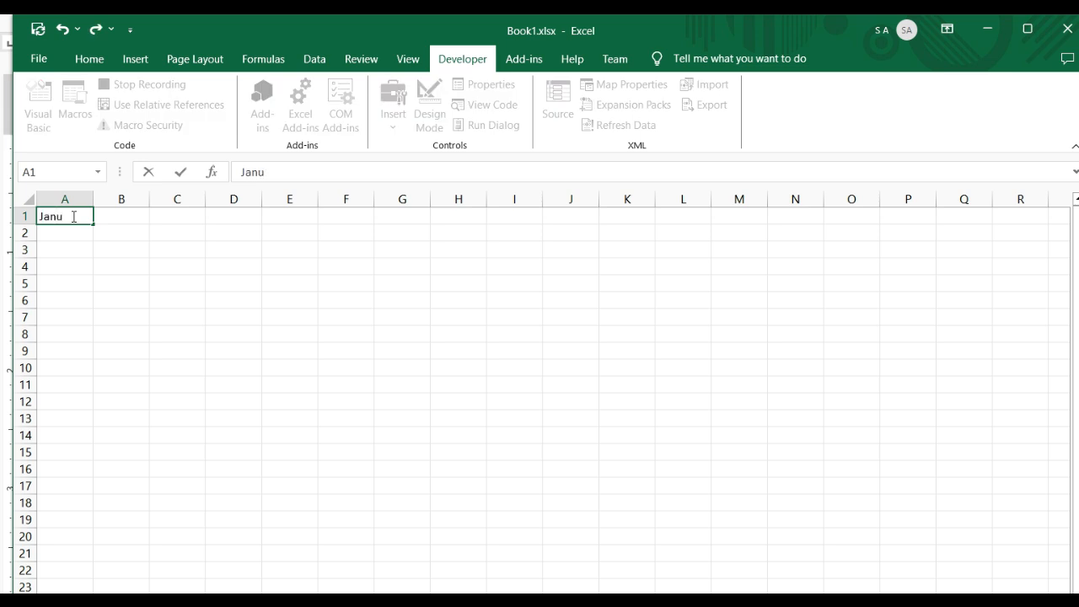
{"action": "type", "text": "rary"}
{"action": "key", "text": "Tab"}
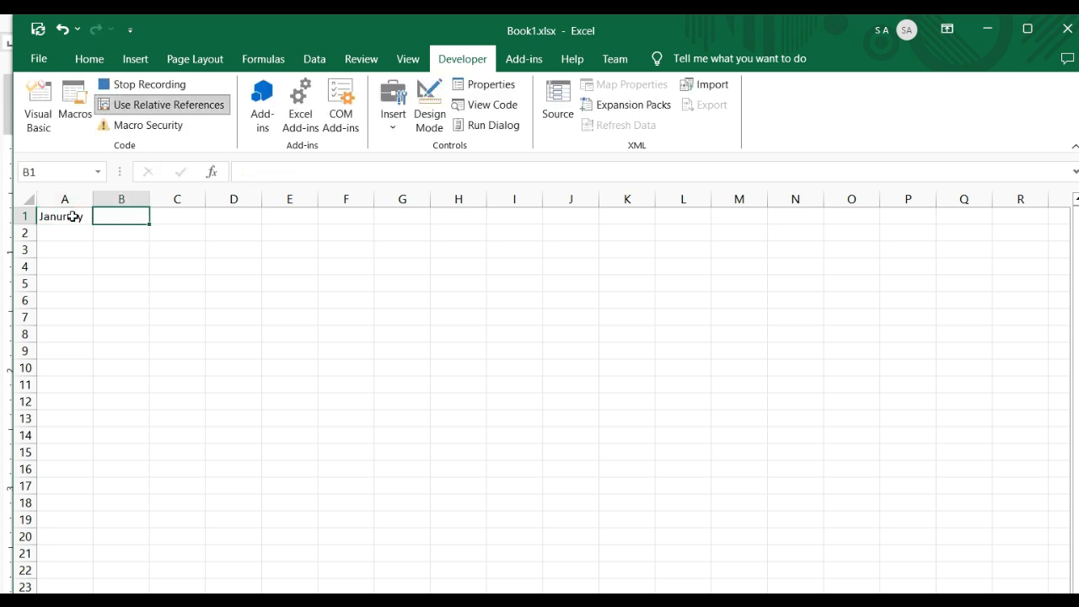
{"action": "type", "text": "Fe"}
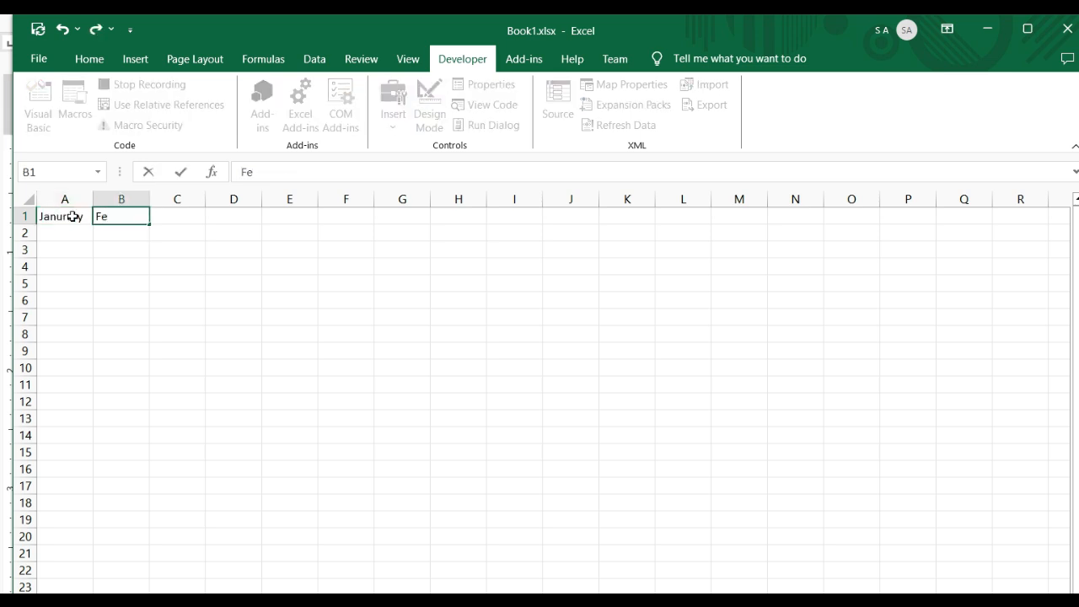
{"action": "type", "text": "bruary"}
{"action": "key", "text": "Tab"}
{"action": "type", "text": "March"}
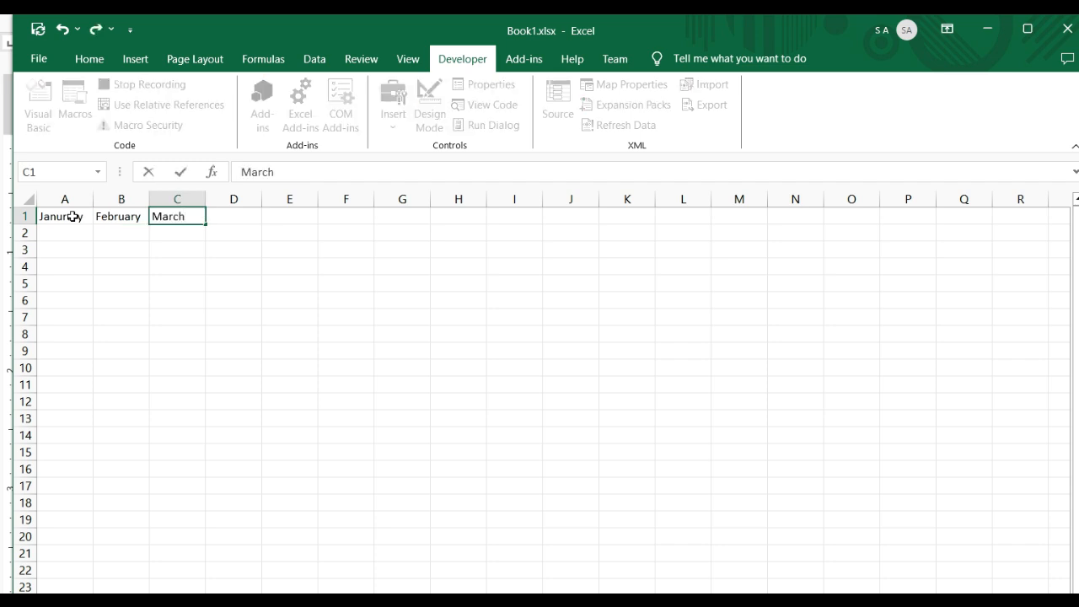
{"action": "key", "text": "Tab"}
{"action": "type", "text": "april"}
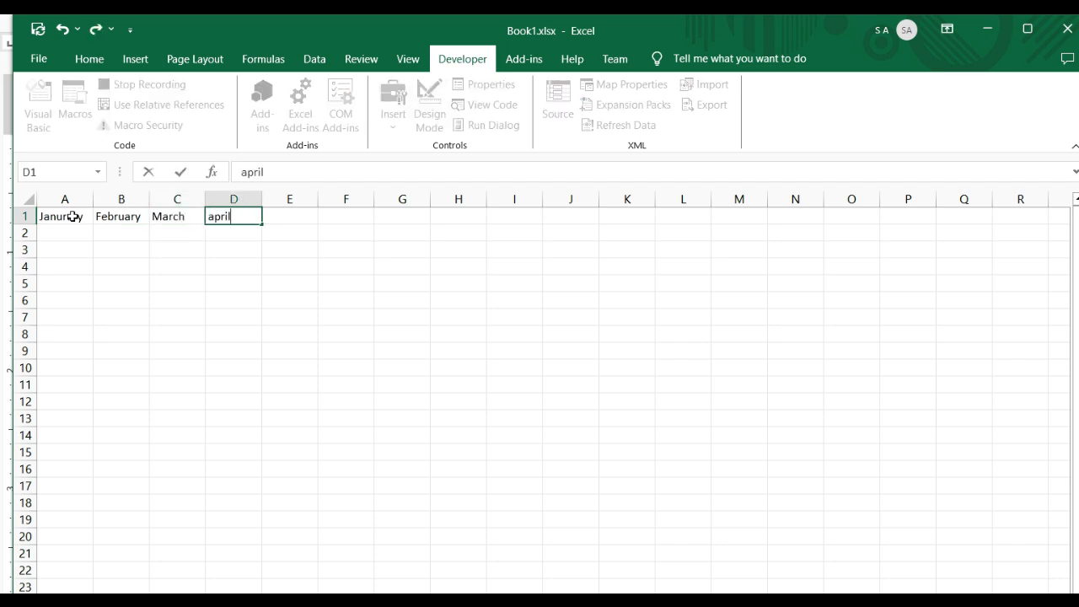
{"action": "key", "text": "Tab"}
Enter may, june, july and august across cells E1 to H1
{"action": "type", "text": "may"}
{"action": "key", "text": "Tab"}
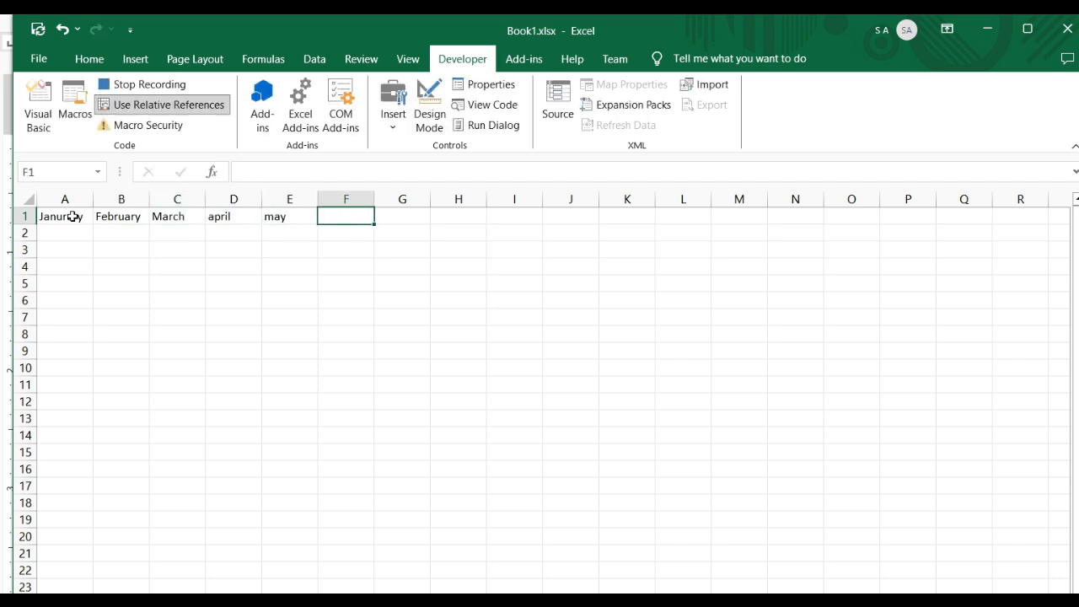
{"action": "type", "text": "june"}
{"action": "key", "text": "Tab"}
{"action": "type", "text": "july"}
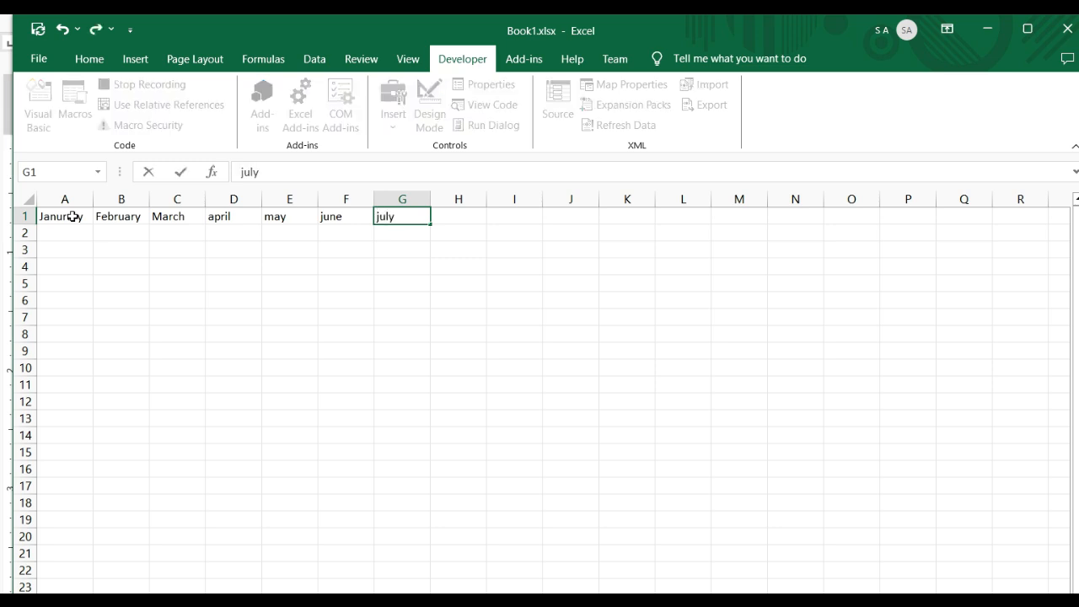
{"action": "key", "text": "Tab"}
{"action": "type", "text": "a"}
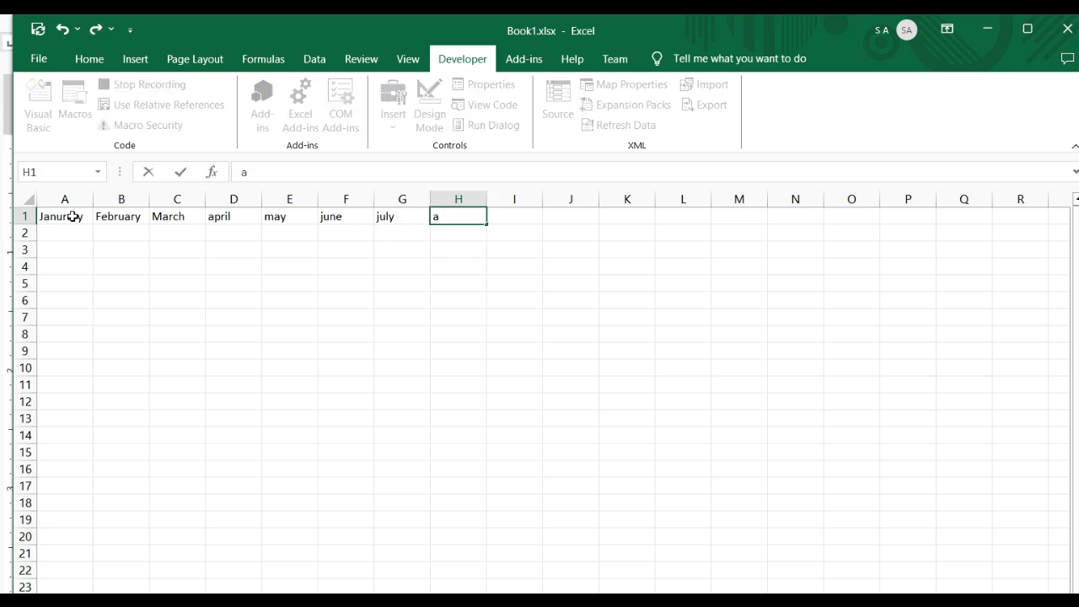
{"action": "type", "text": "ugust"}
{"action": "key", "text": "Tab"}
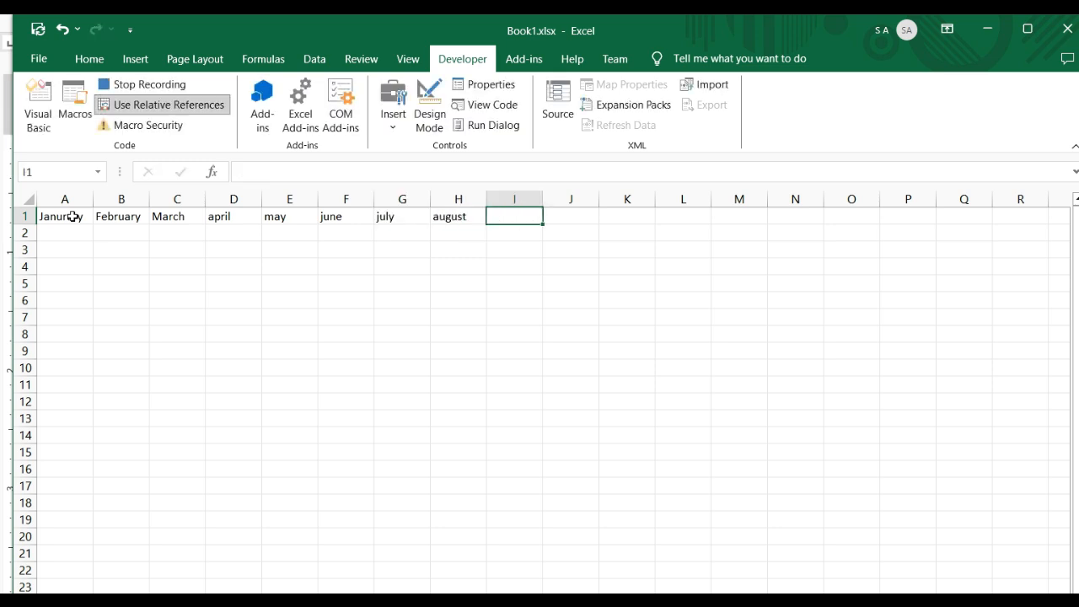
Enter september, october, november and december across cells I1 to L1
{"action": "type", "text": "septemb"}
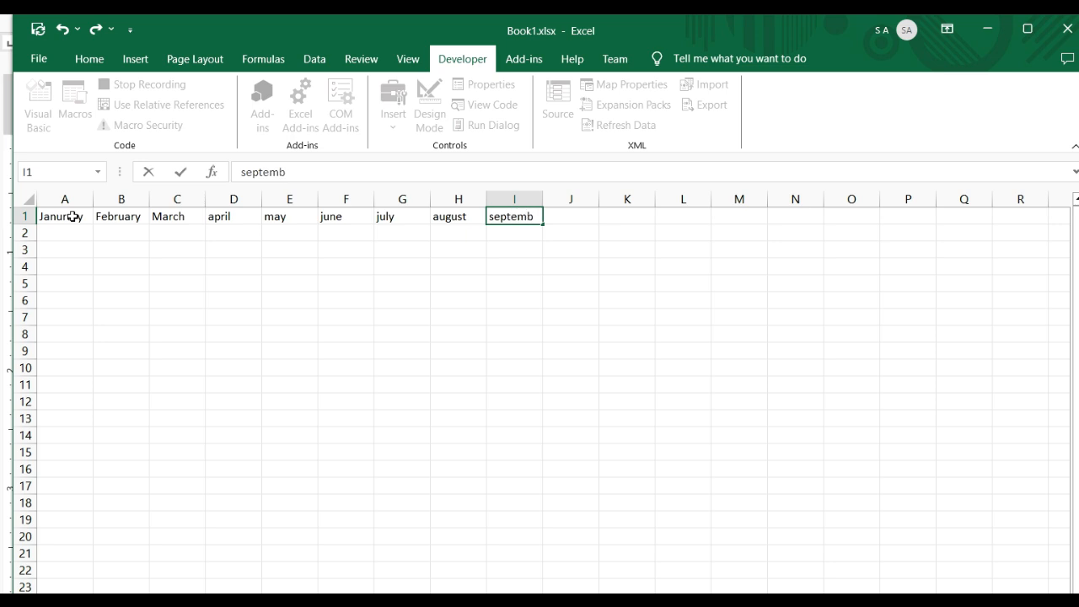
{"action": "type", "text": "er"}
{"action": "key", "text": "Tab"}
{"action": "type", "text": "oct"}
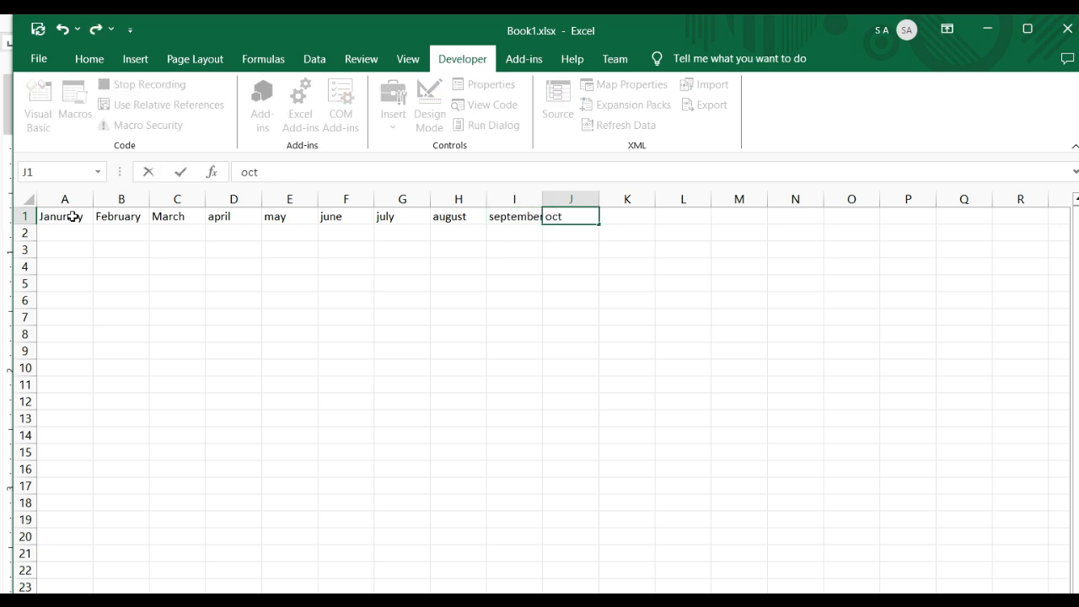
{"action": "type", "text": "ober"}
{"action": "key", "text": "Tab"}
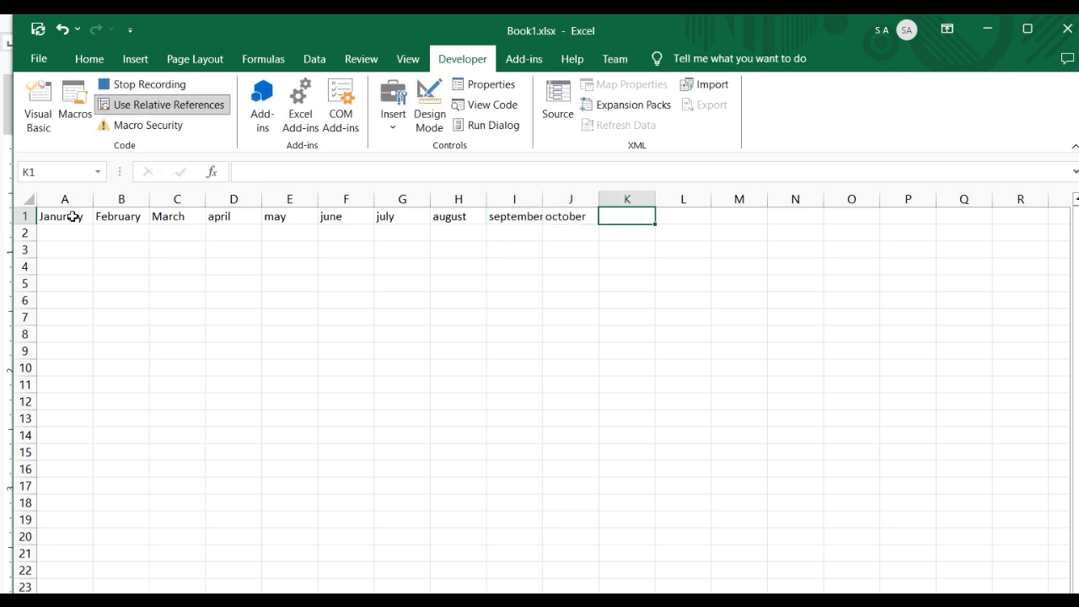
{"action": "type", "text": "november"}
{"action": "key", "text": "Tab"}
{"action": "type", "text": "december"}
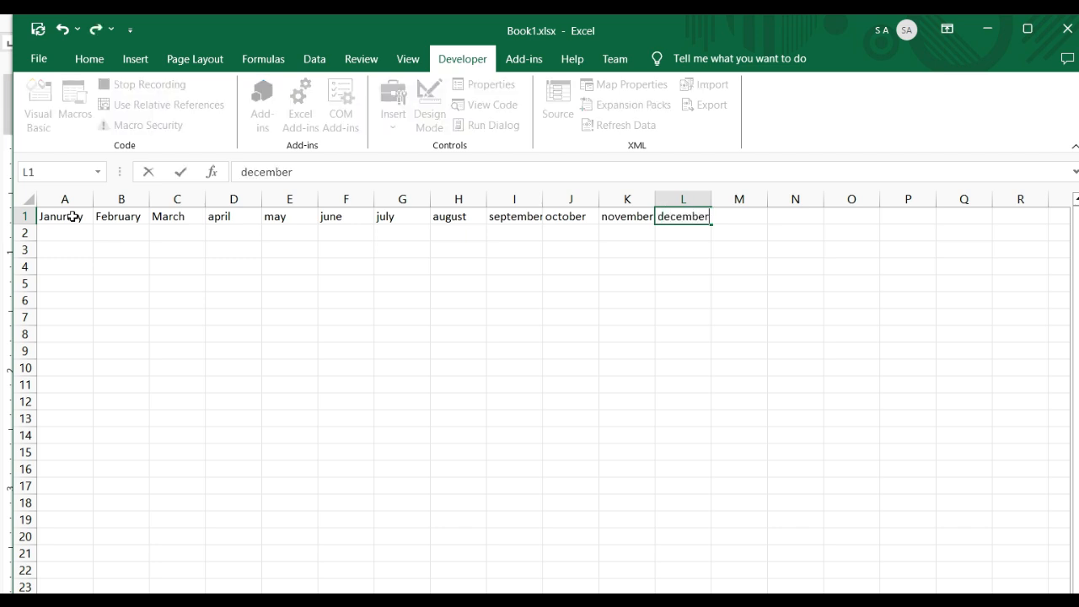
{"action": "key", "text": "Tab"}
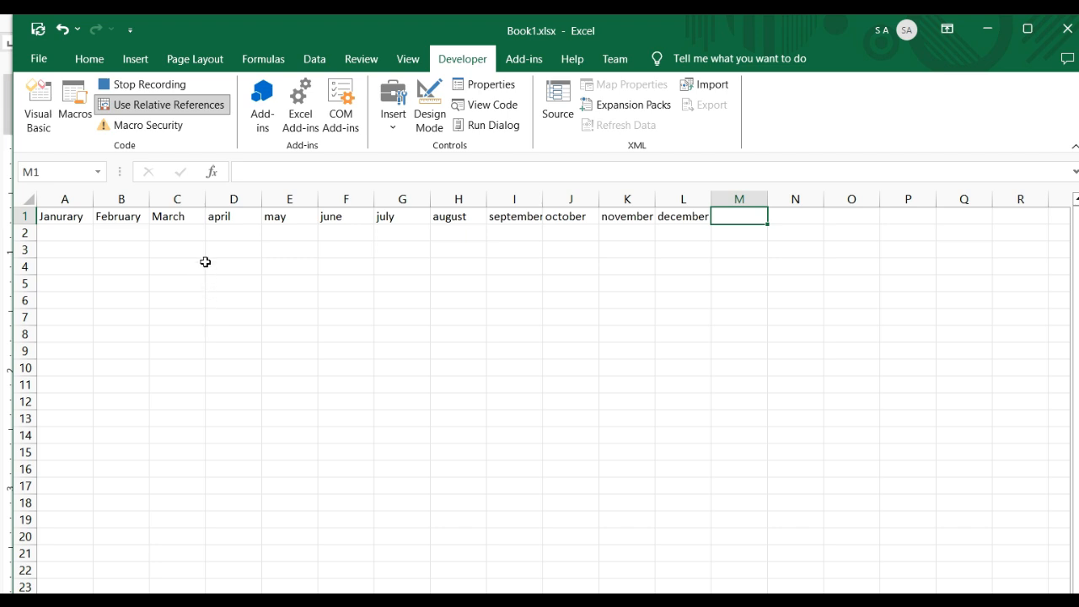
Stop the macro recording and clear the month names from row 1, covering A1:M1
{"action": "left_click", "coordinate": [164, 87]}
{"action": "left_click", "coordinate": [148, 373]}
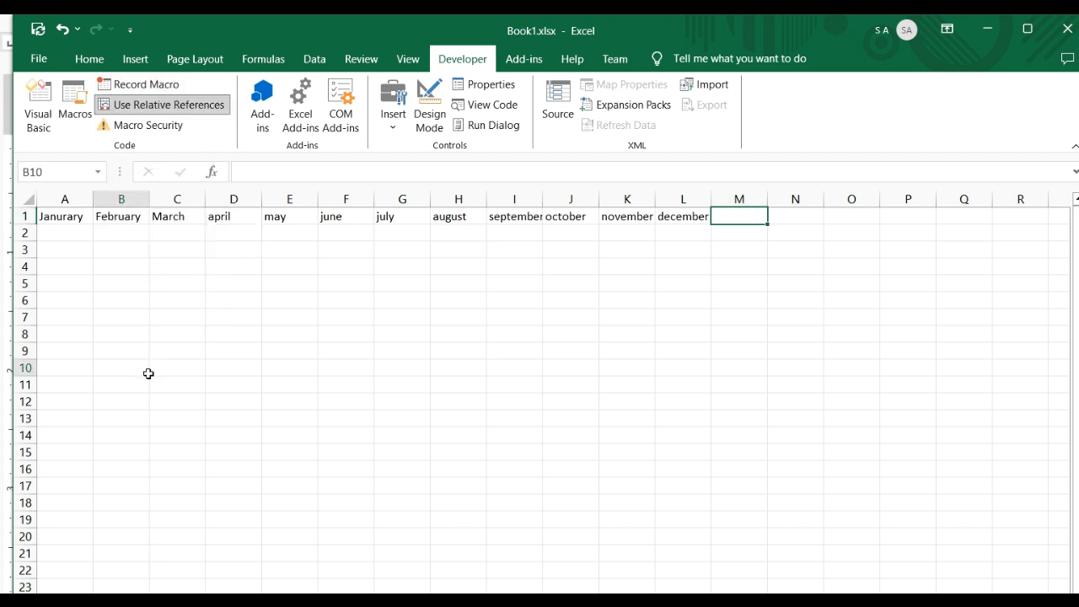
{"action": "left_click_drag", "start_coordinate": [73, 221], "coordinate": [716, 211]}
{"action": "key", "text": "Delete"}
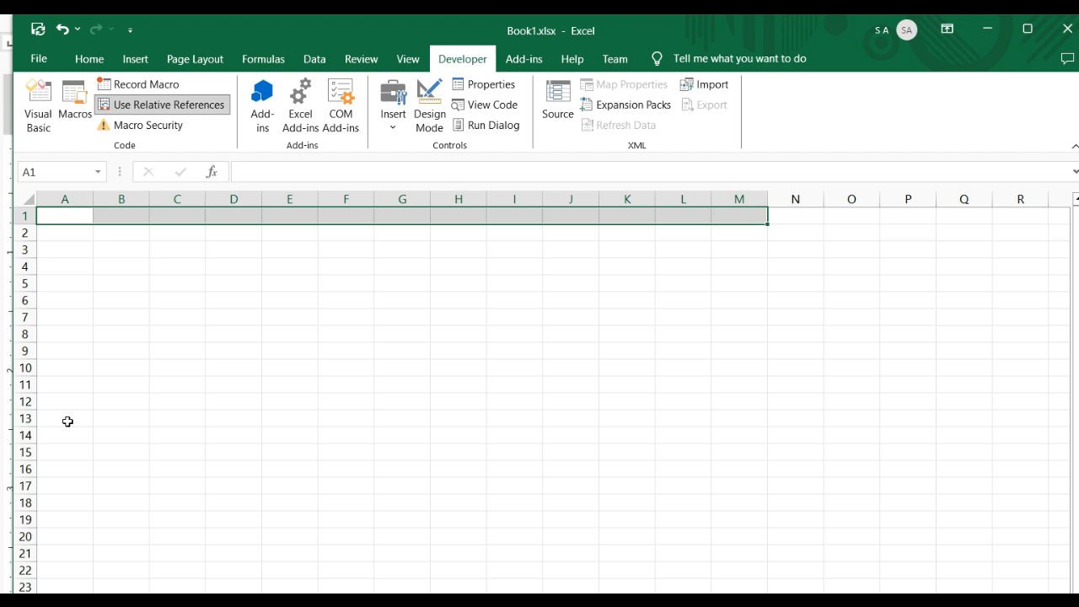
Run the FillMOnthRelatives macro starting from cell D14
{"action": "left_click", "coordinate": [258, 438]}
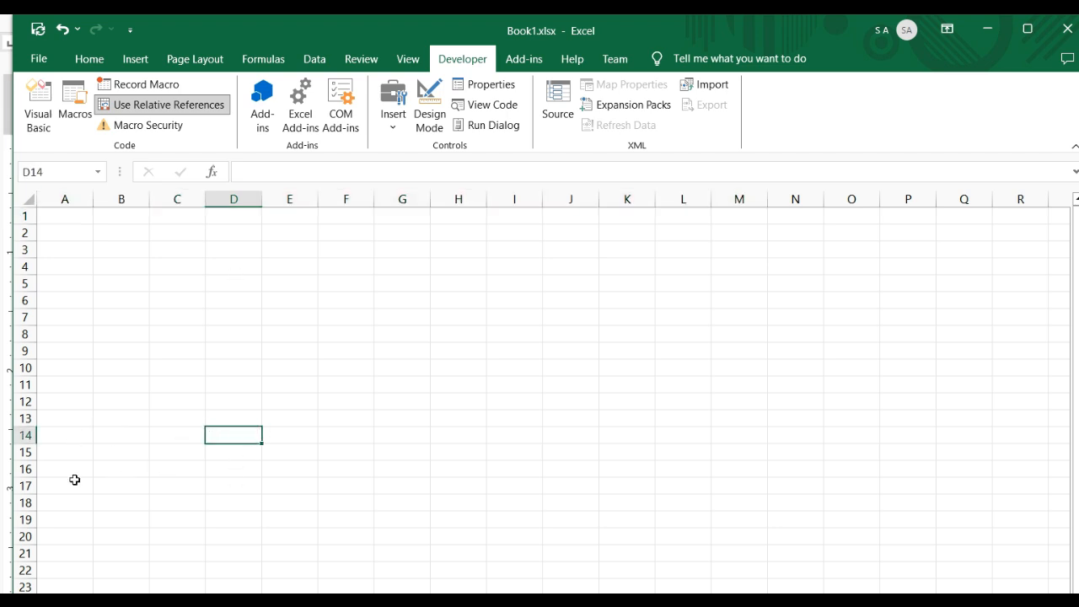
{"action": "left_click", "coordinate": [75, 116]}
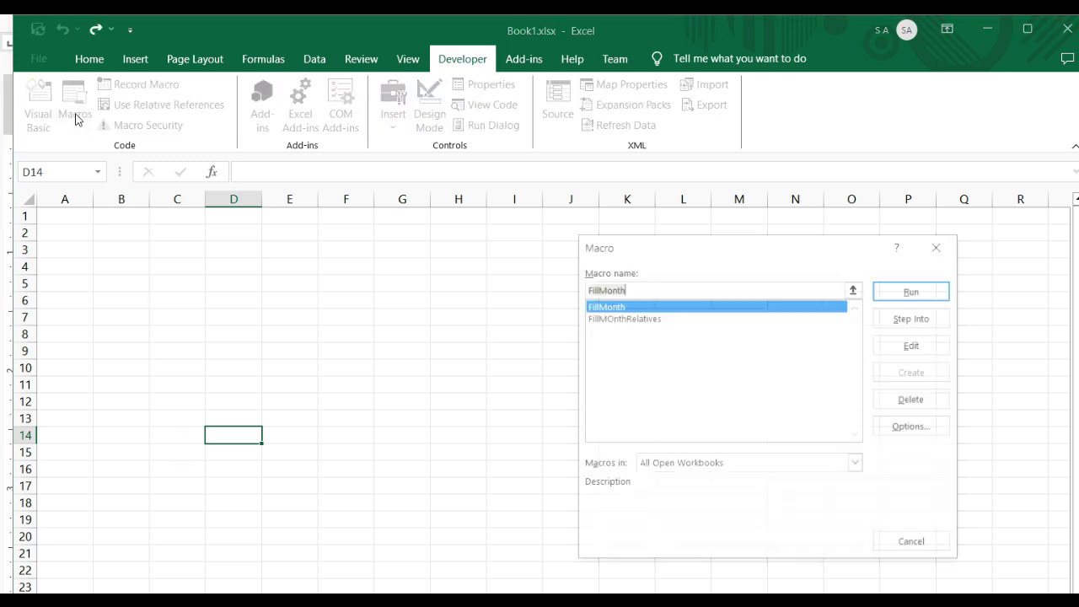
{"action": "left_click", "coordinate": [621, 319]}
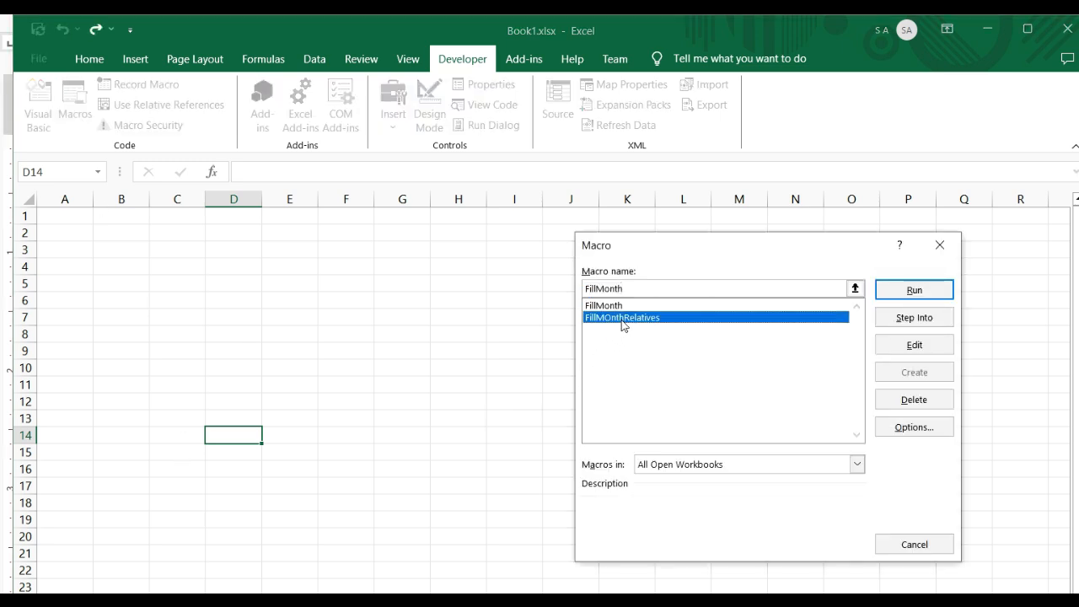
{"action": "left_click", "coordinate": [915, 291]}
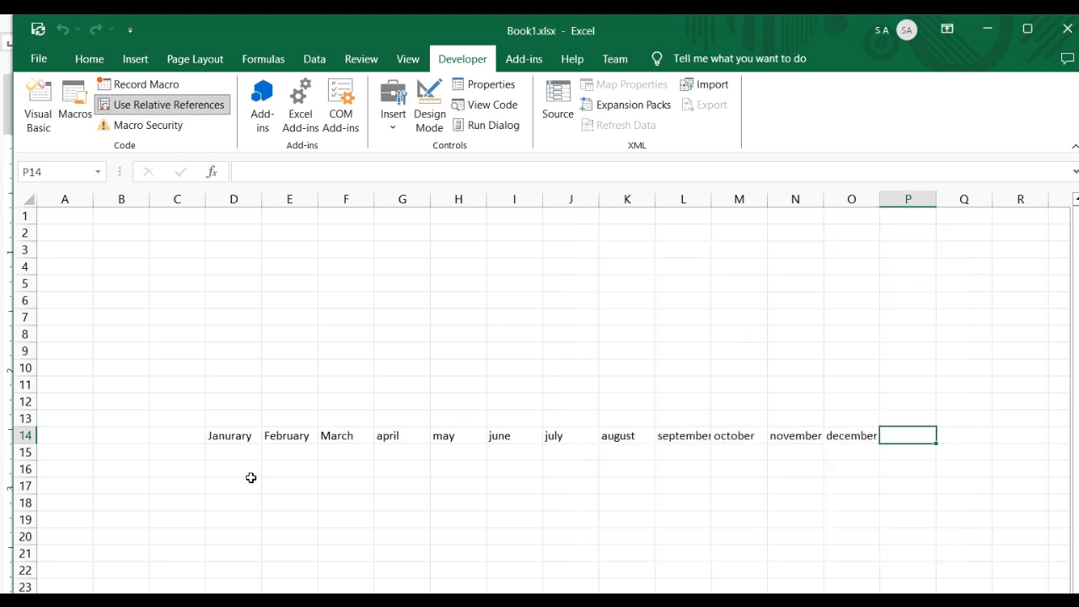
Check the month names the macro placed in cells D14 to O14
{"action": "left_click", "coordinate": [234, 439]}
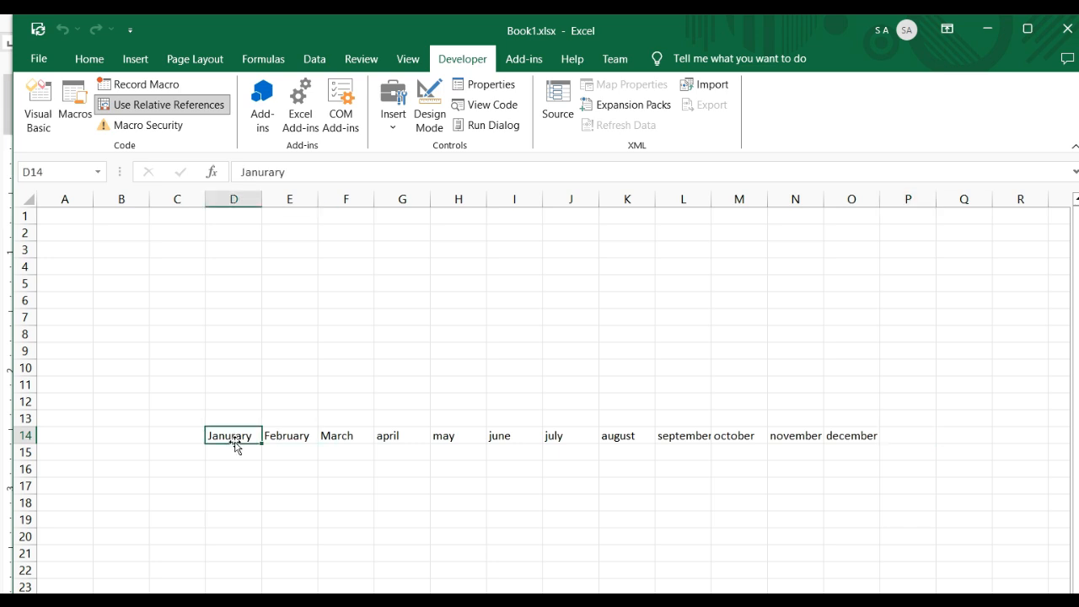
{"action": "left_click", "coordinate": [251, 451]}
{"action": "left_click", "coordinate": [257, 432]}
{"action": "left_click_drag", "start_coordinate": [257, 432], "coordinate": [856, 435]}
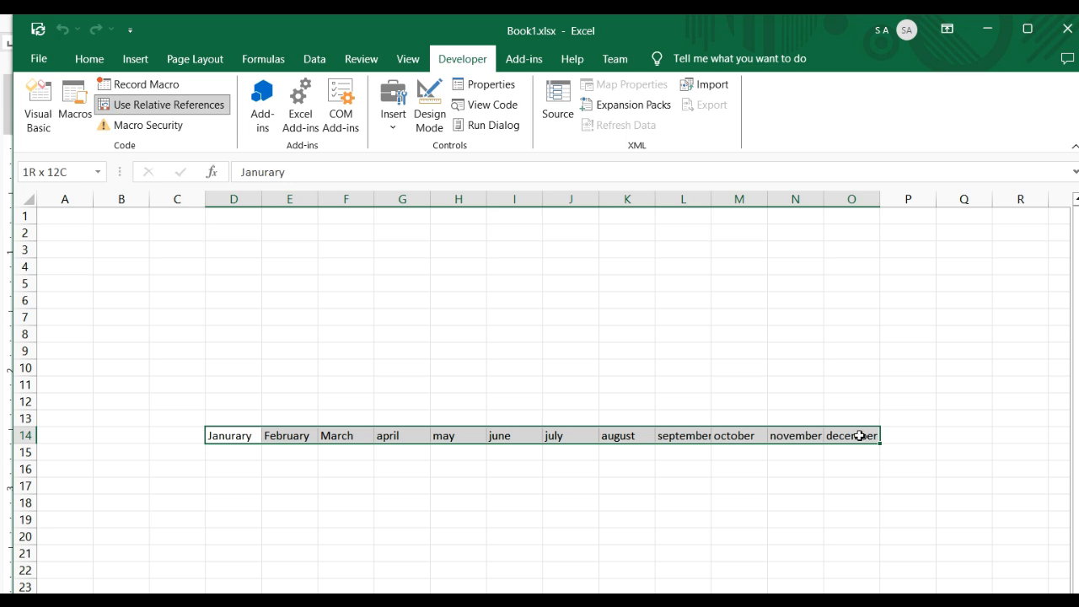
{"action": "left_click", "coordinate": [557, 548]}
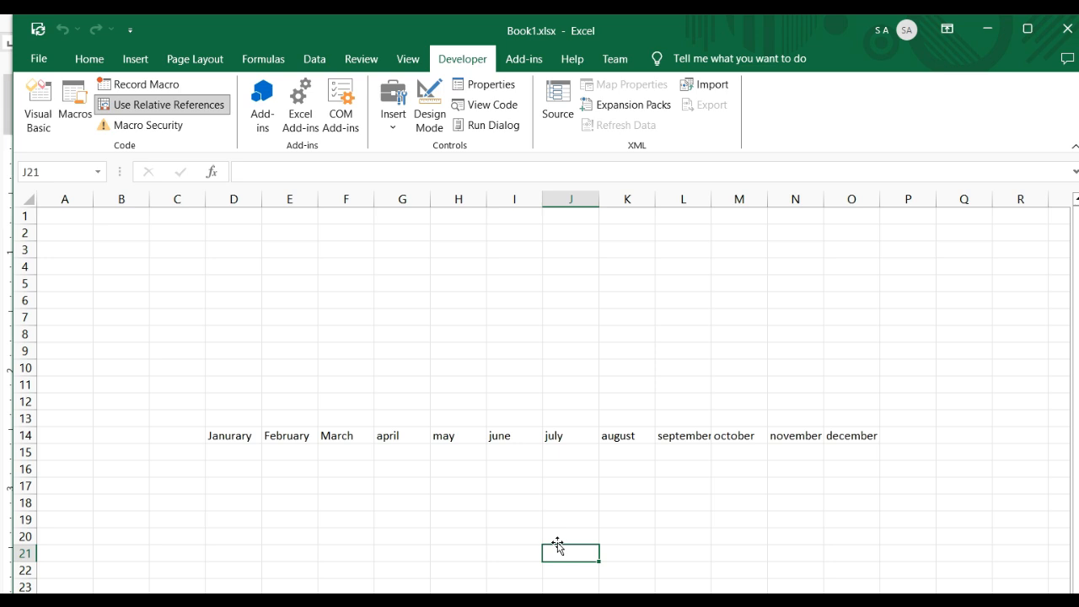
{"action": "left_click", "coordinate": [419, 500]}
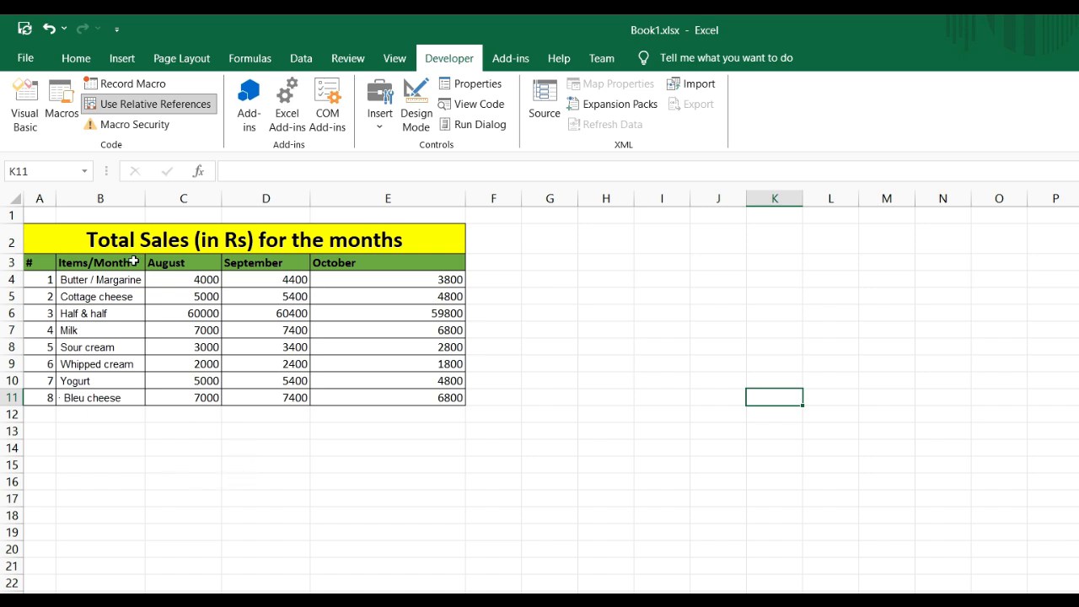
Turn off relative-reference recording and mark out the sales table in A2:E11
{"action": "left_click", "coordinate": [147, 104]}
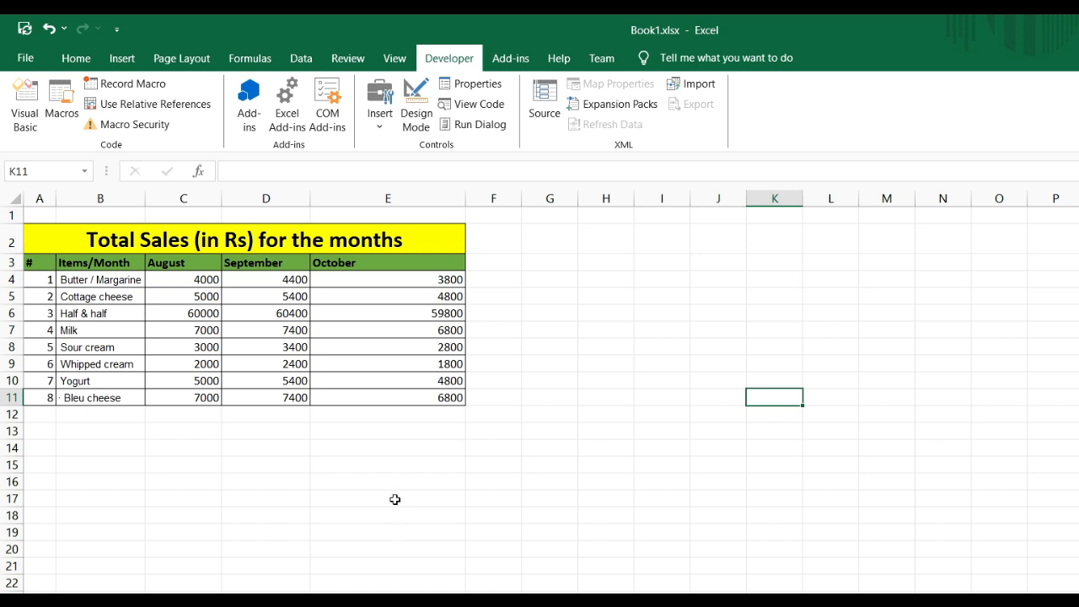
{"action": "left_click", "coordinate": [205, 463]}
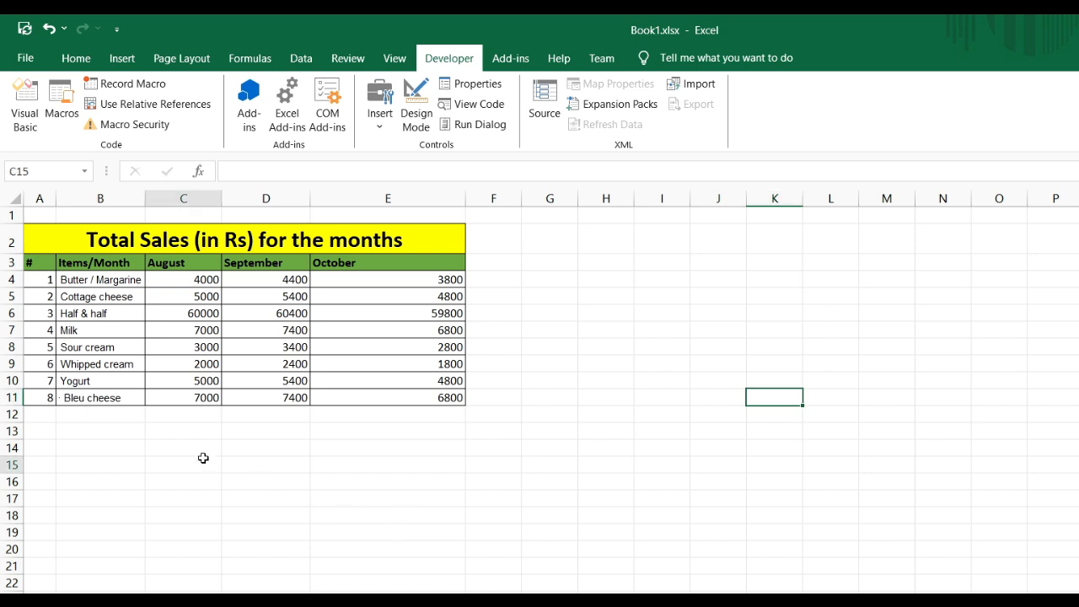
{"action": "left_click_drag", "start_coordinate": [54, 233], "coordinate": [232, 412]}
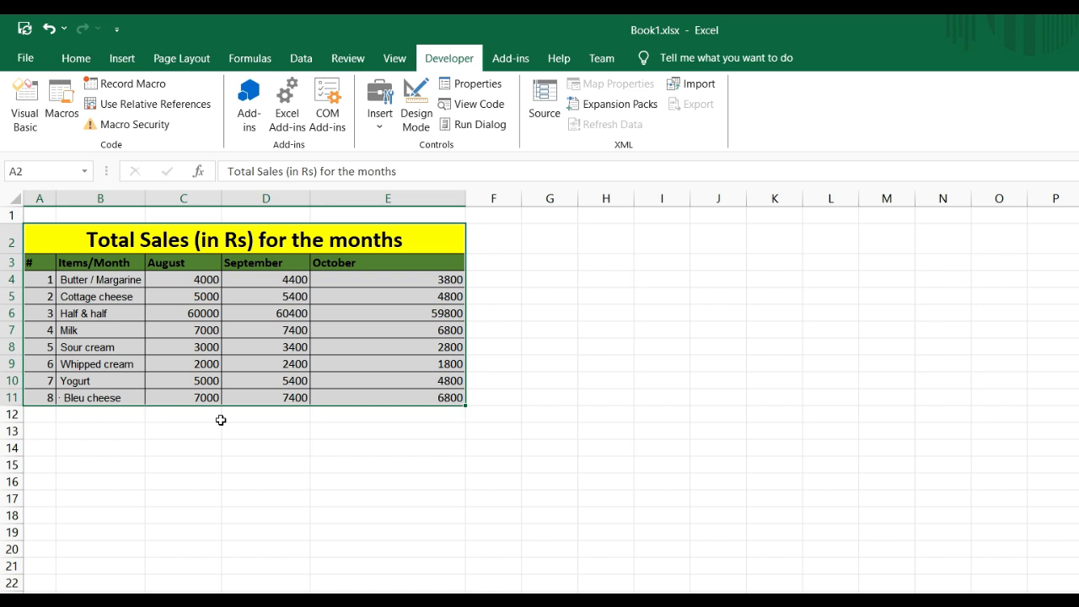
{"action": "left_click", "coordinate": [388, 497]}
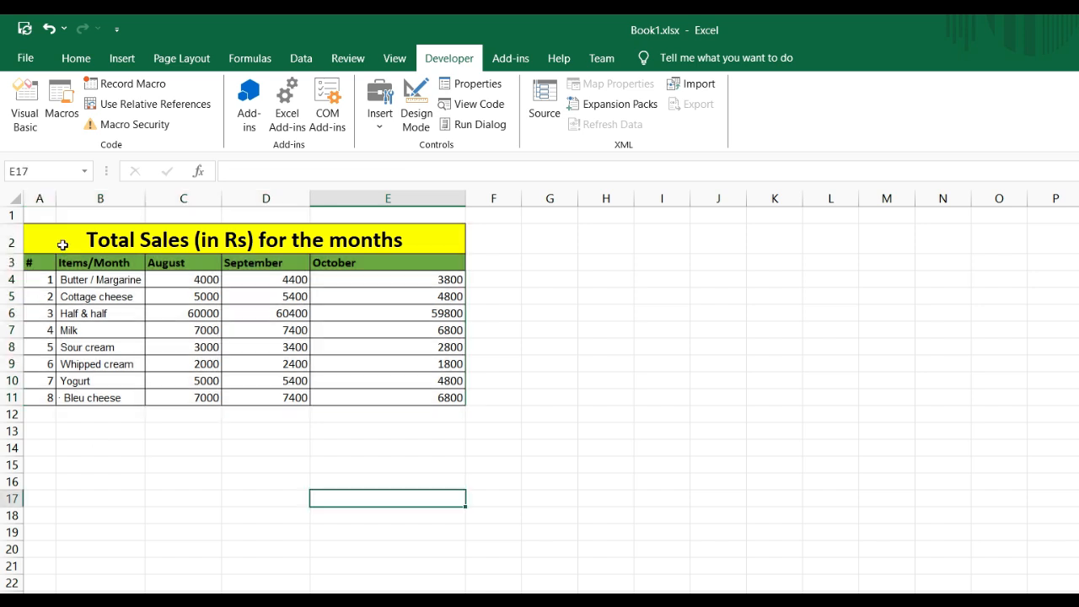
Start recording a new macro named MakeaChart, stored in This Workbook
{"action": "left_click", "coordinate": [132, 83]}
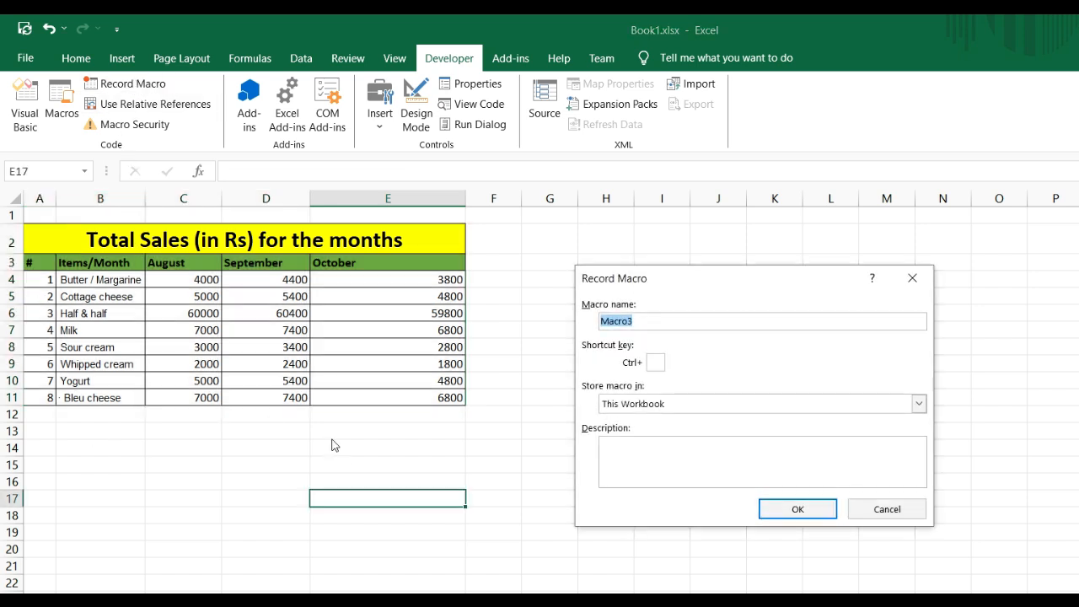
{"action": "left_click", "coordinate": [670, 325]}
{"action": "left_click_drag", "start_coordinate": [643, 322], "coordinate": [563, 329]}
{"action": "type", "text": "MakeaChart"}
{"action": "left_click", "coordinate": [817, 509]}
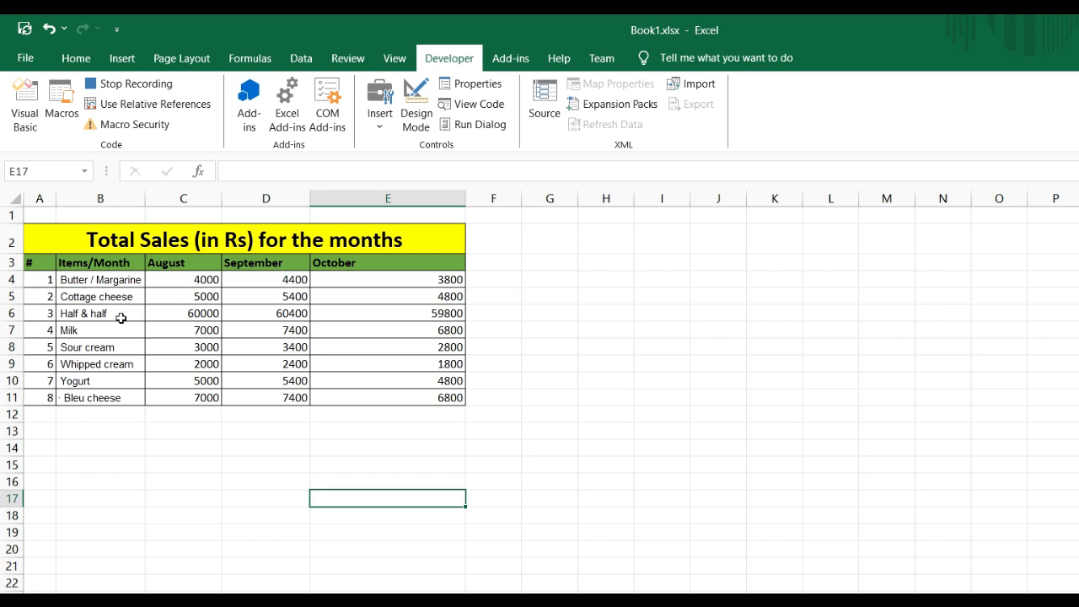
Find the On-Screen Keyboard through Windows search and open it over the worksheet
{"action": "left_click", "coordinate": [34, 262]}
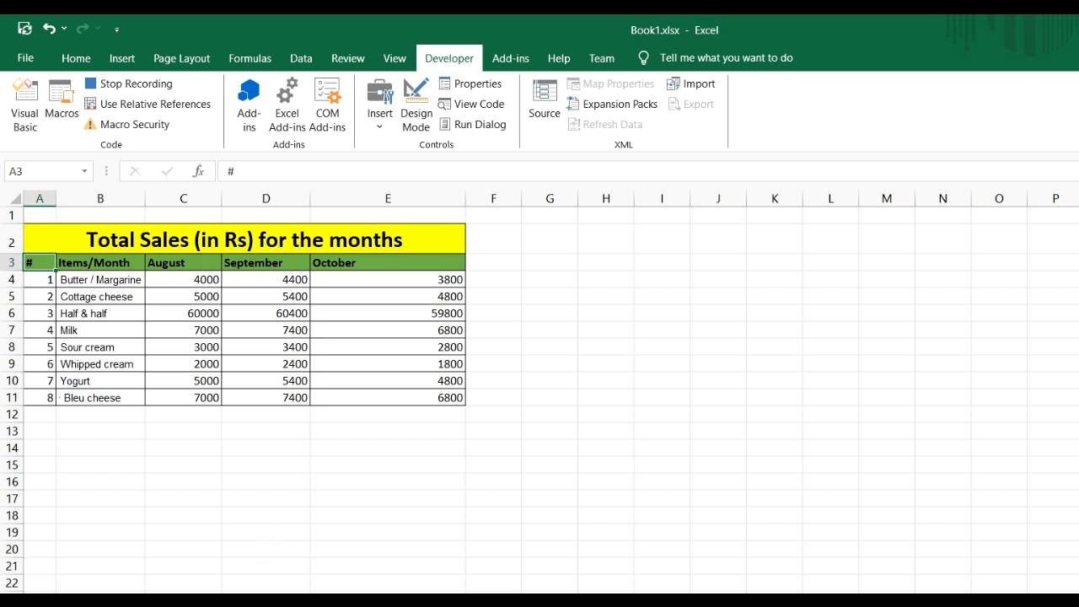
{"action": "key", "text": "super+s"}
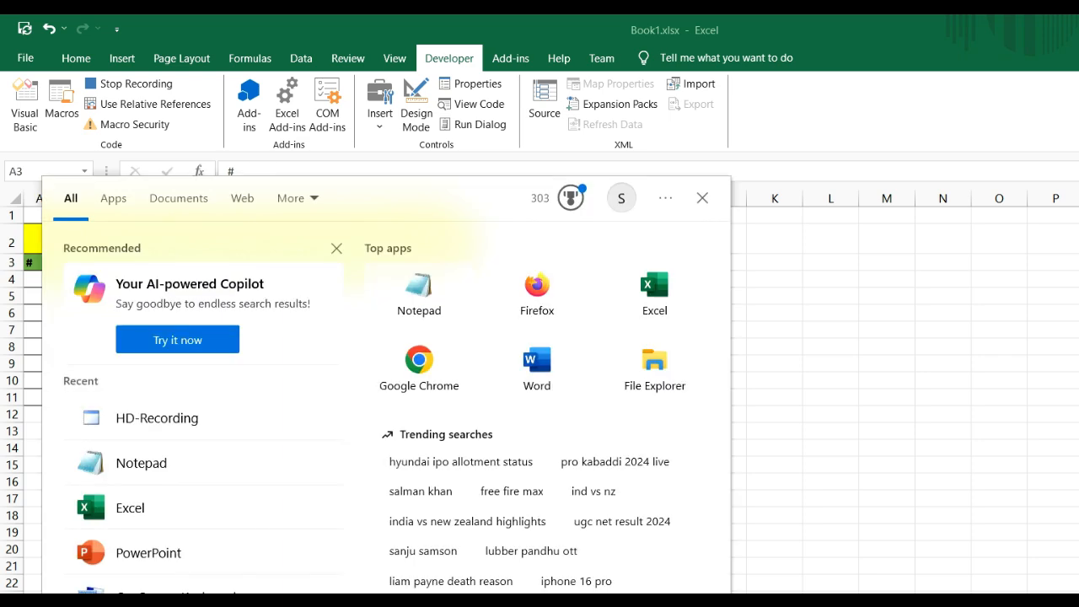
{"action": "type", "text": "note"}
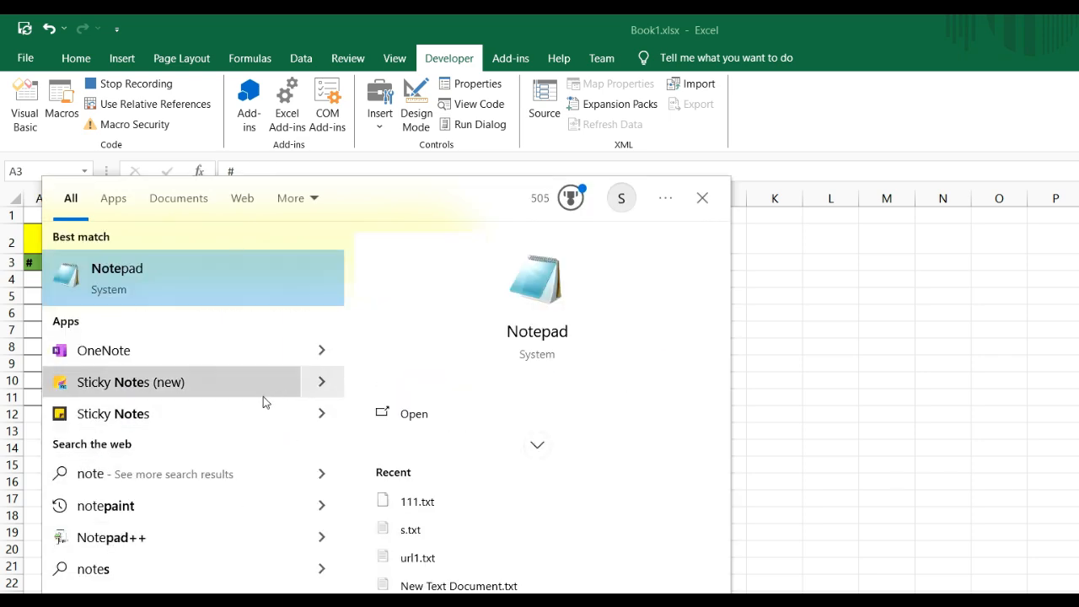
{"action": "key", "text": "BackSpace"}
{"action": "key", "text": "BackSpace"}
{"action": "key", "text": "BackSpace"}
{"action": "key", "text": "BackSpace"}
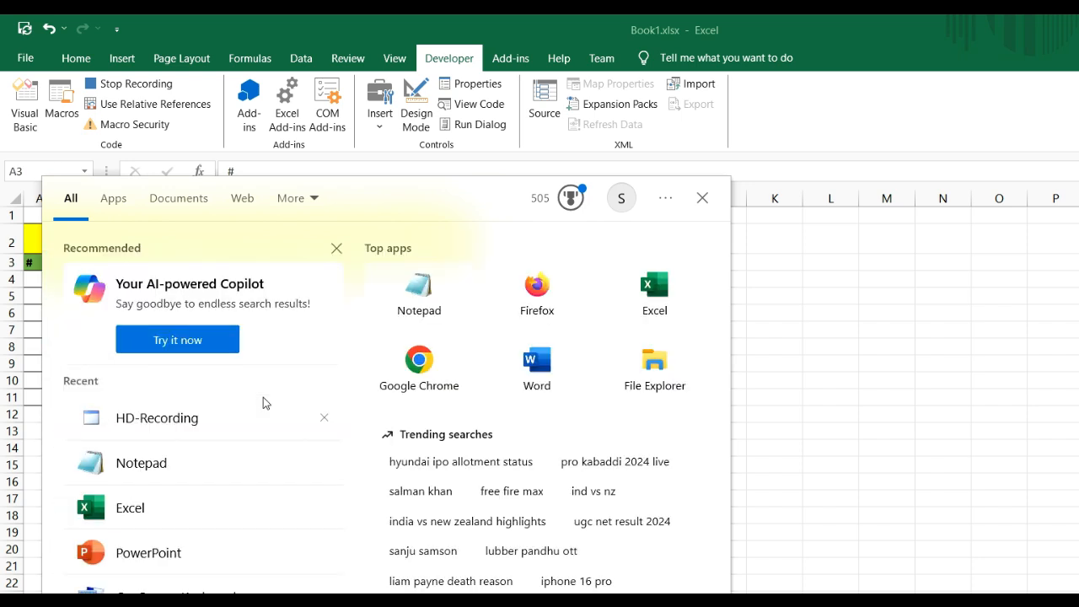
{"action": "type", "text": "key"}
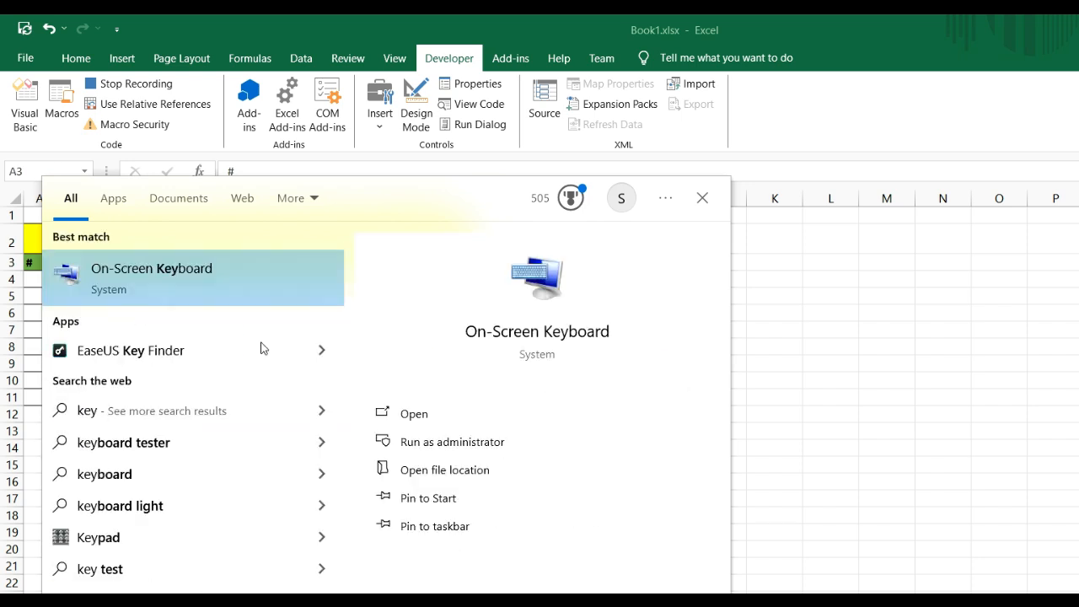
{"action": "left_click", "coordinate": [198, 271]}
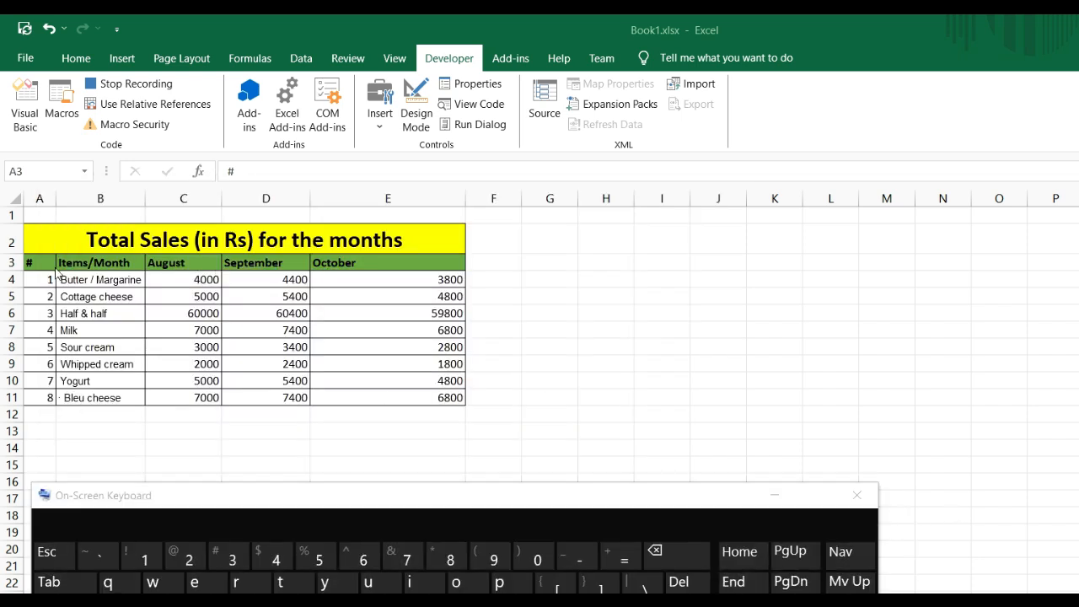
Select the table data from header cell A3 through E11 and minimize the On-Screen Keyboard
{"action": "left_click", "coordinate": [38, 262]}
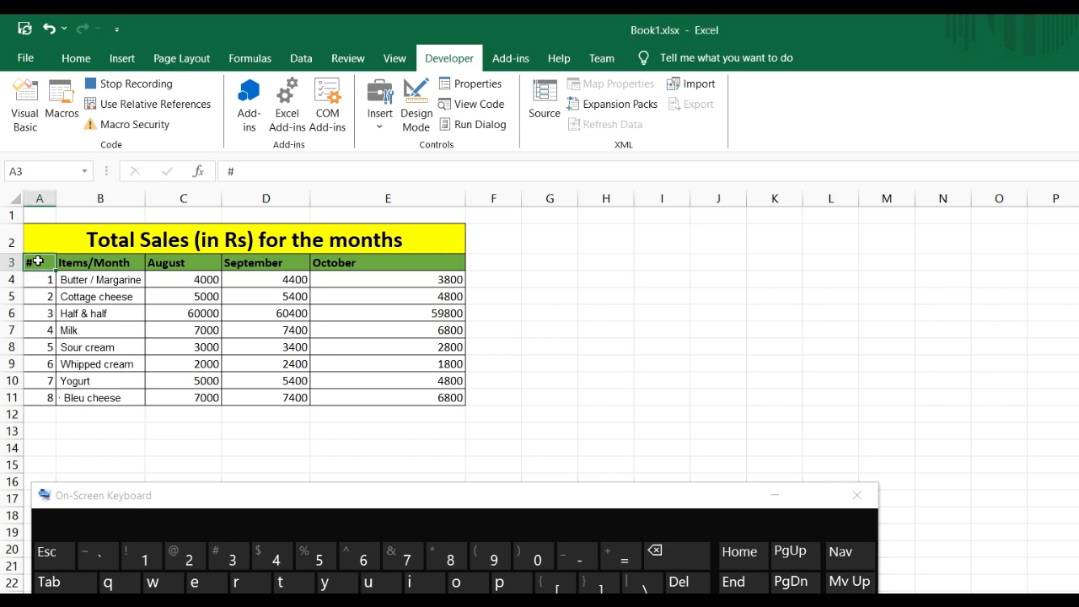
{"action": "key", "text": "shift"}
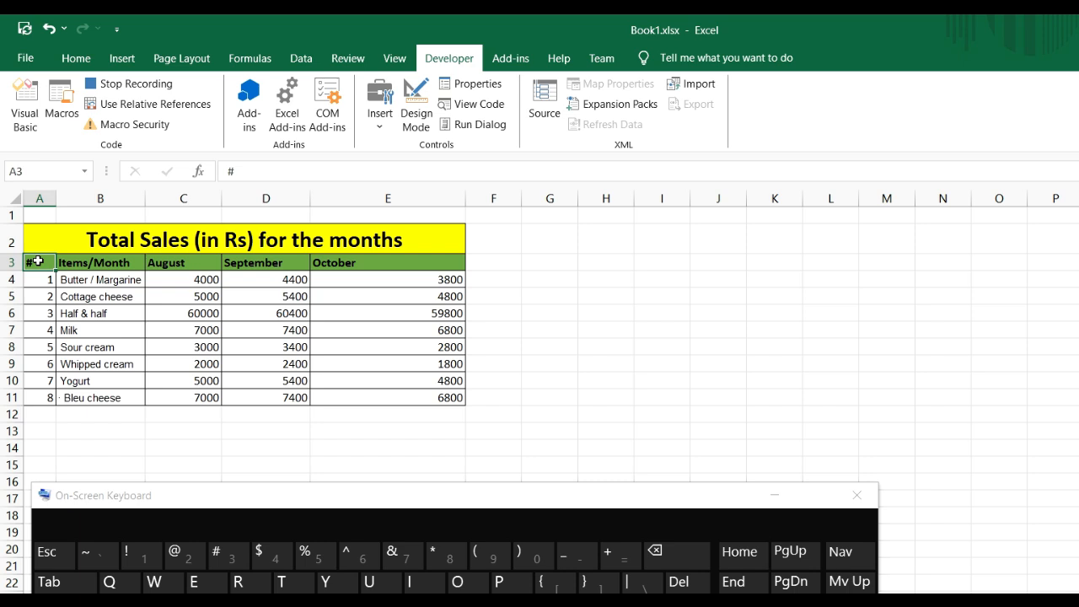
{"action": "key", "text": "ctrl+shift+Right"}
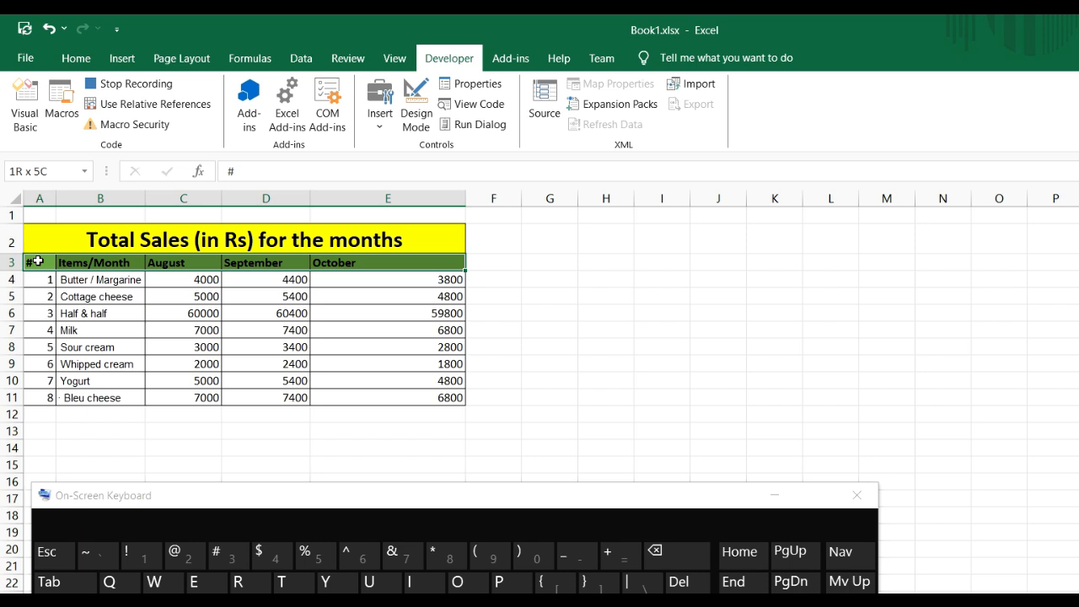
{"action": "key", "text": "ctrl+shift+Down"}
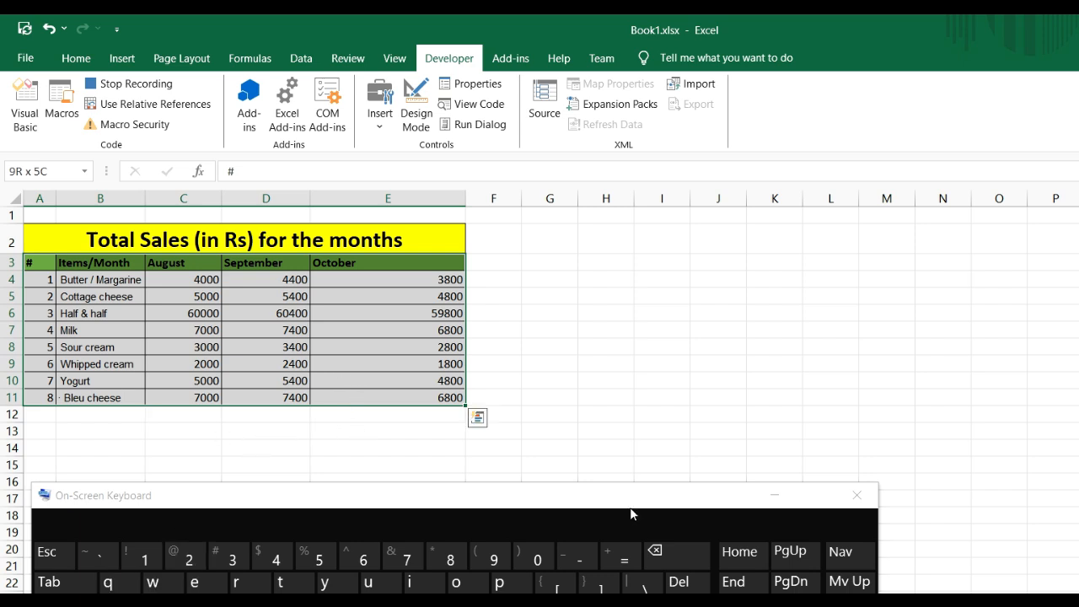
{"action": "left_click", "coordinate": [772, 496]}
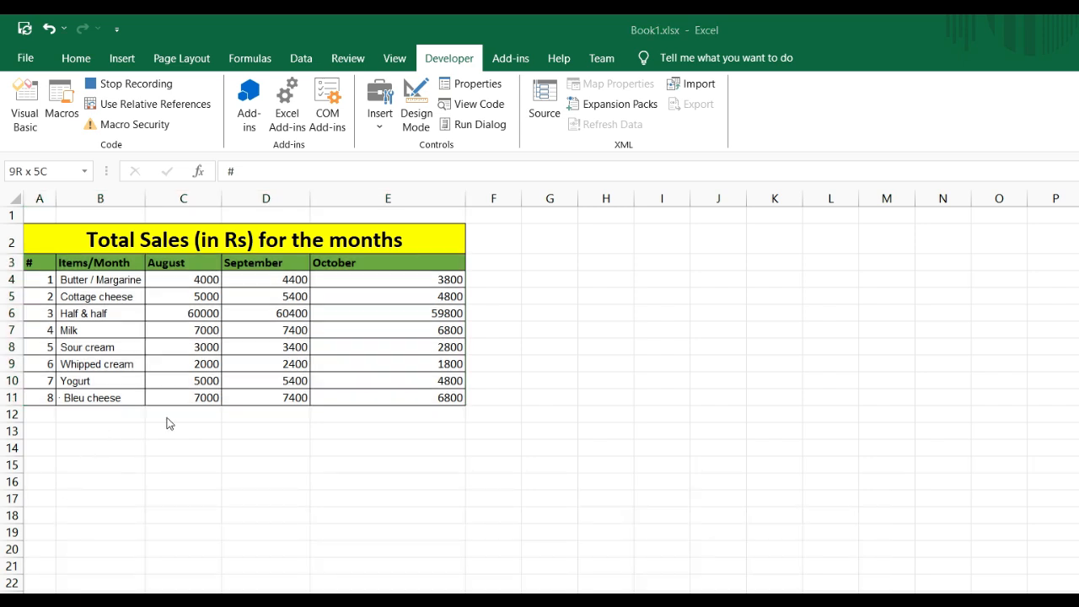
Insert a 2-D clustered column chart from the selected sales data
{"action": "left_click", "coordinate": [128, 64]}
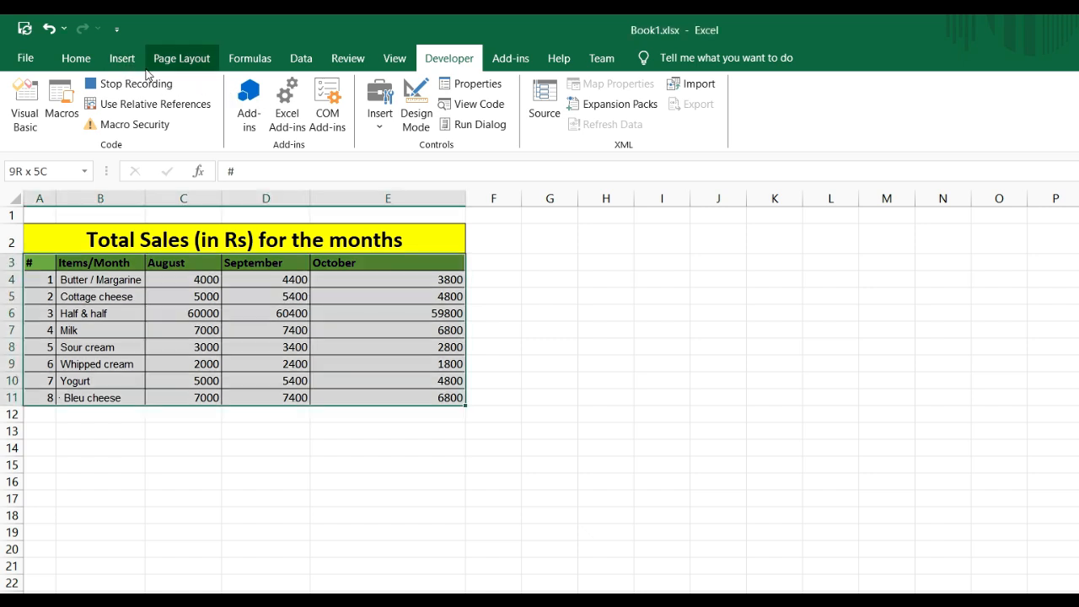
{"action": "left_click", "coordinate": [126, 61]}
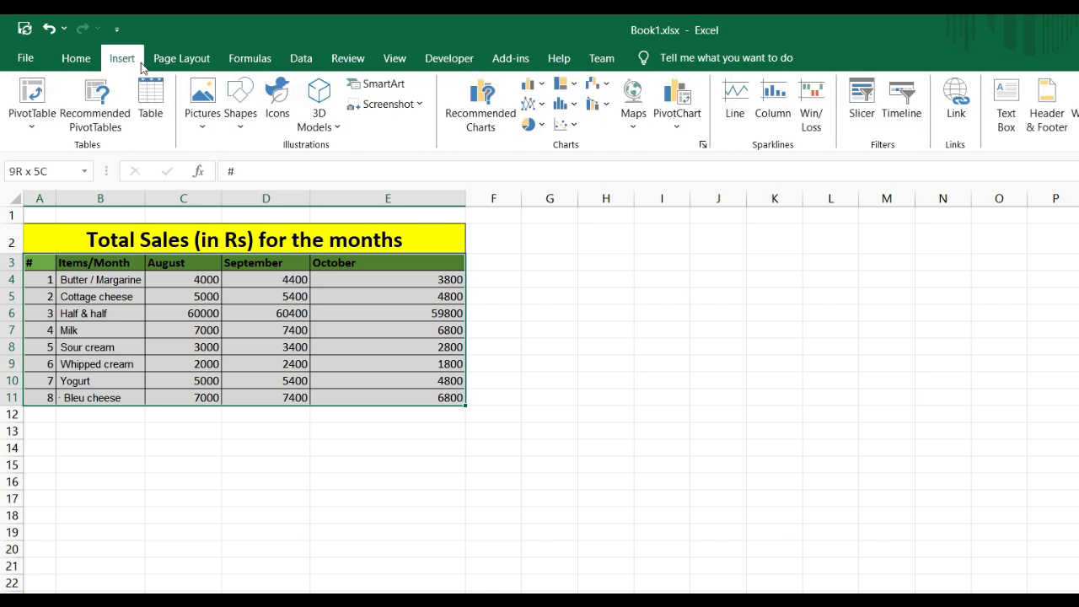
{"action": "left_click", "coordinate": [531, 88]}
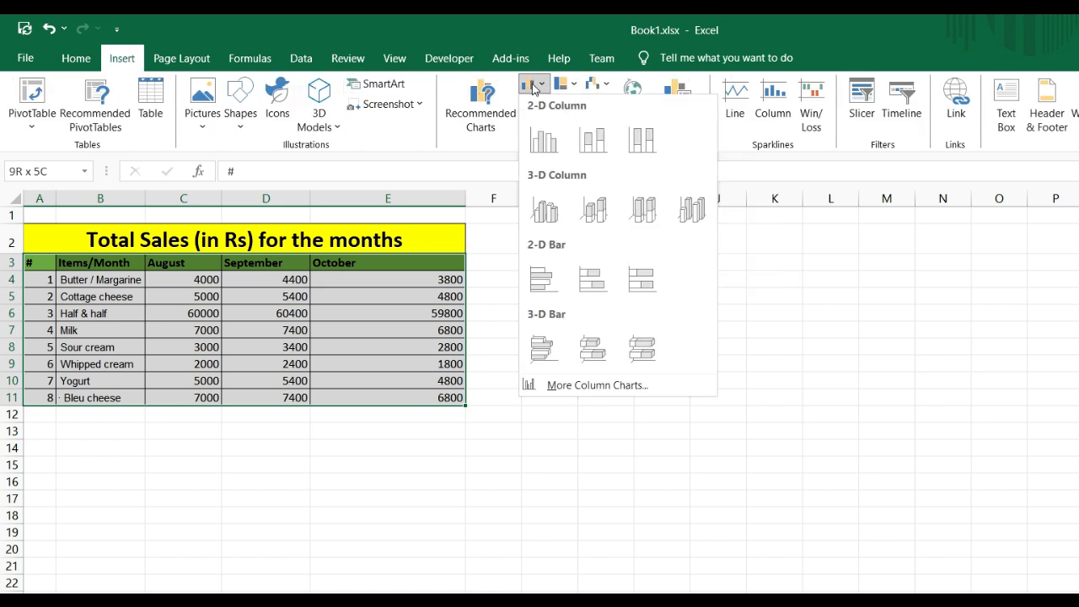
{"action": "left_click", "coordinate": [545, 143]}
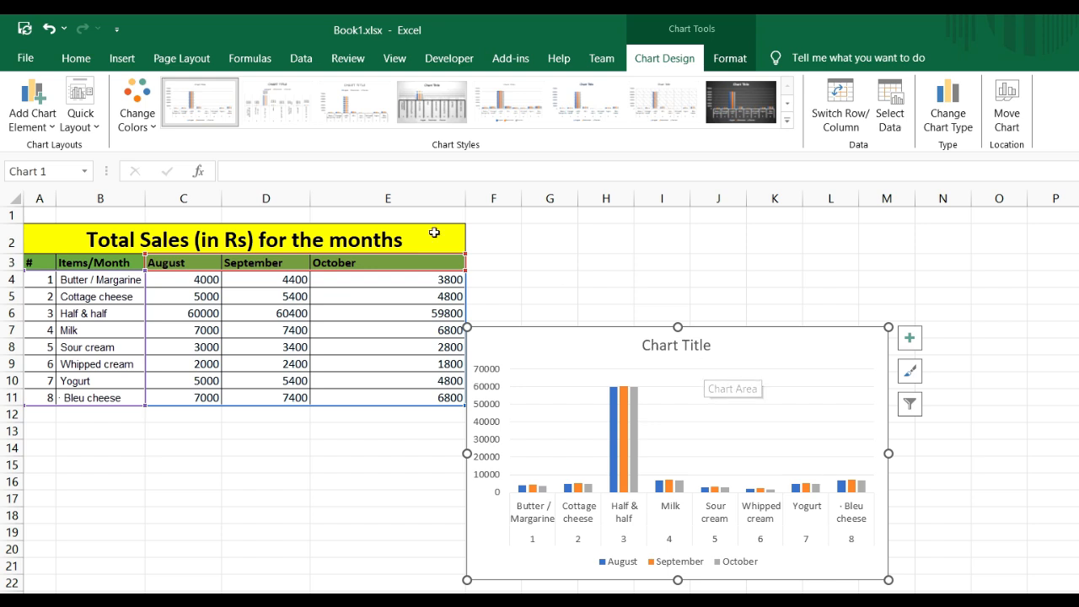
Link the chart title to cell A2 with the formula =Sheet1!$A$2 and stop recording the macro
{"action": "left_click", "coordinate": [679, 347]}
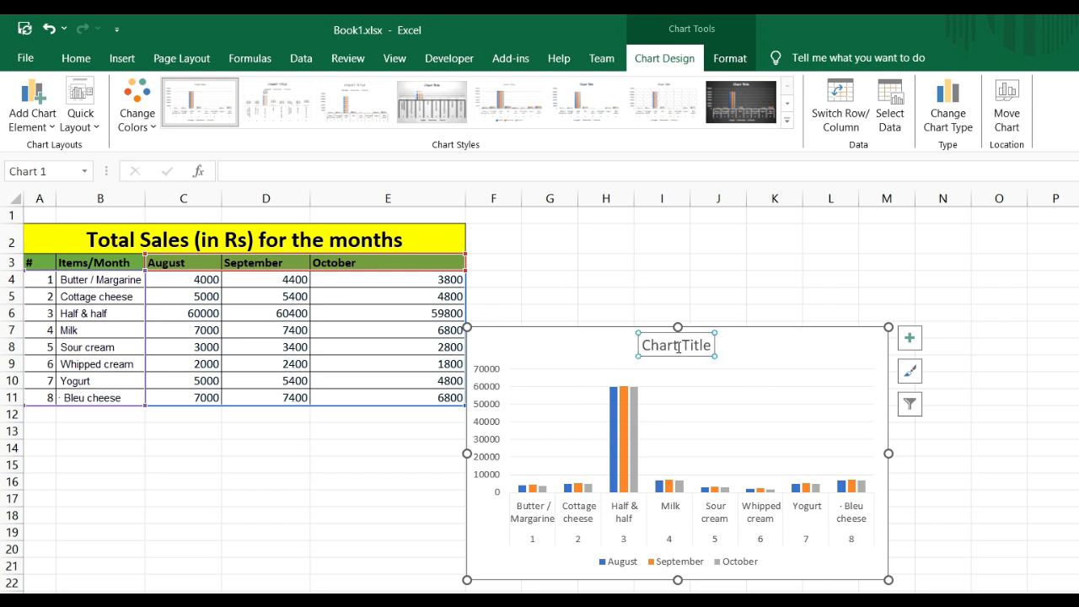
{"action": "left_click", "coordinate": [293, 170]}
{"action": "type", "text": "="}
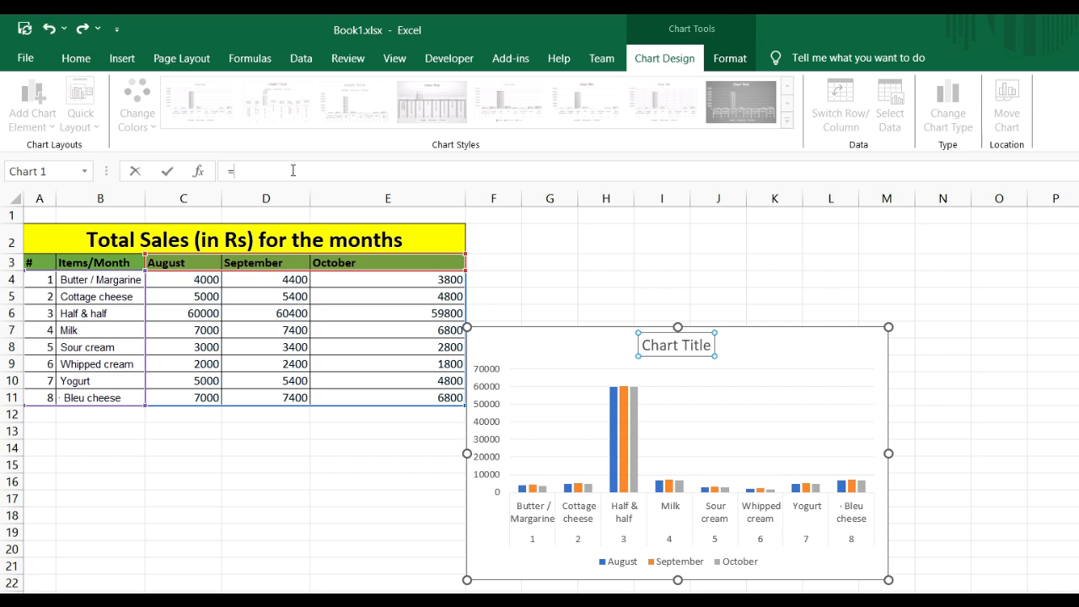
{"action": "left_click", "coordinate": [230, 241]}
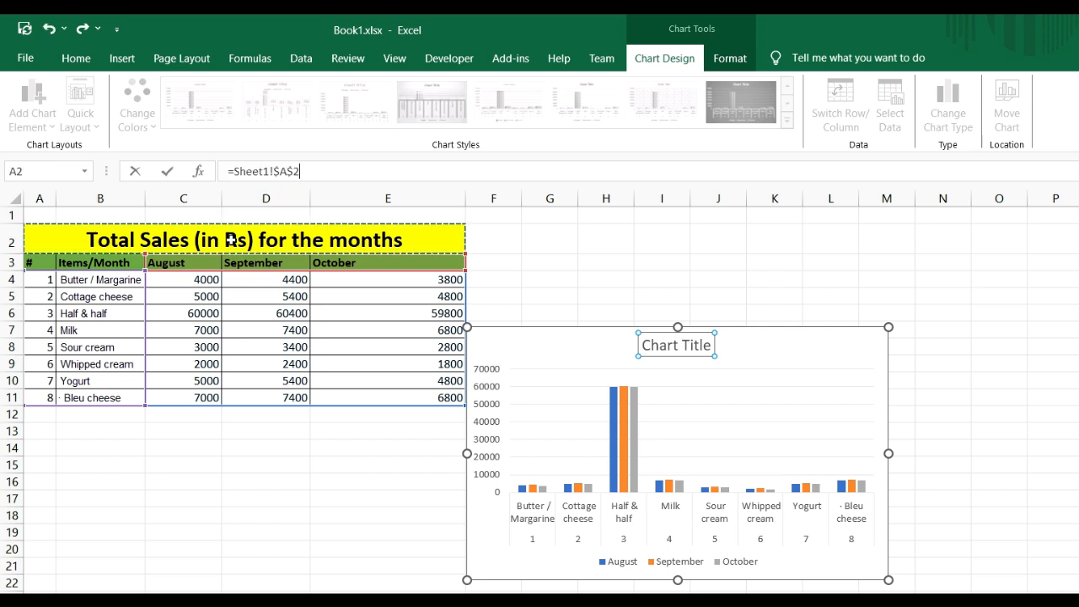
{"action": "key", "text": "Return"}
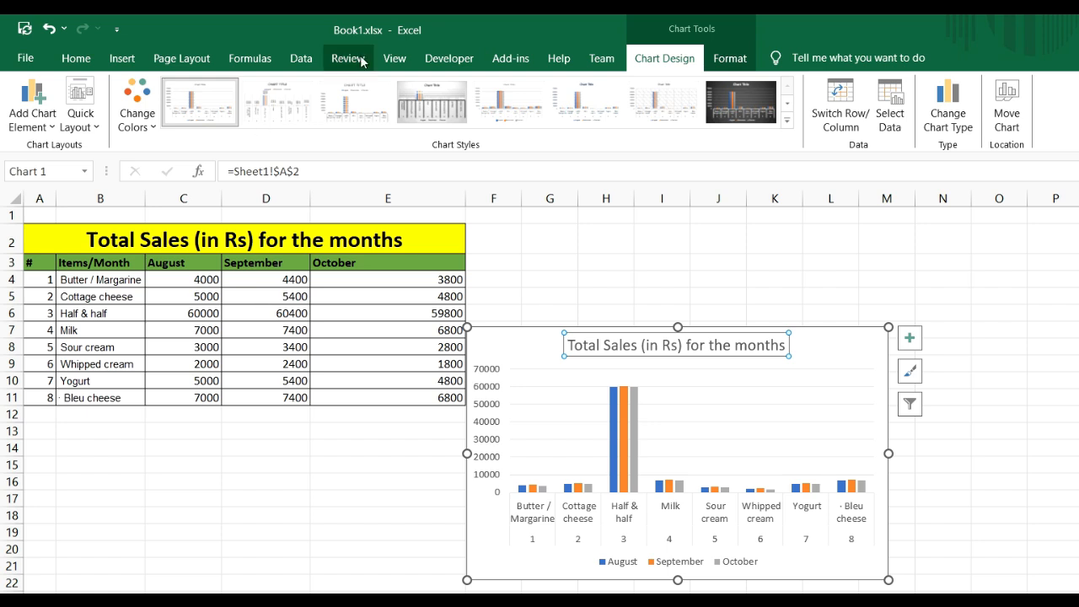
{"action": "left_click", "coordinate": [448, 59]}
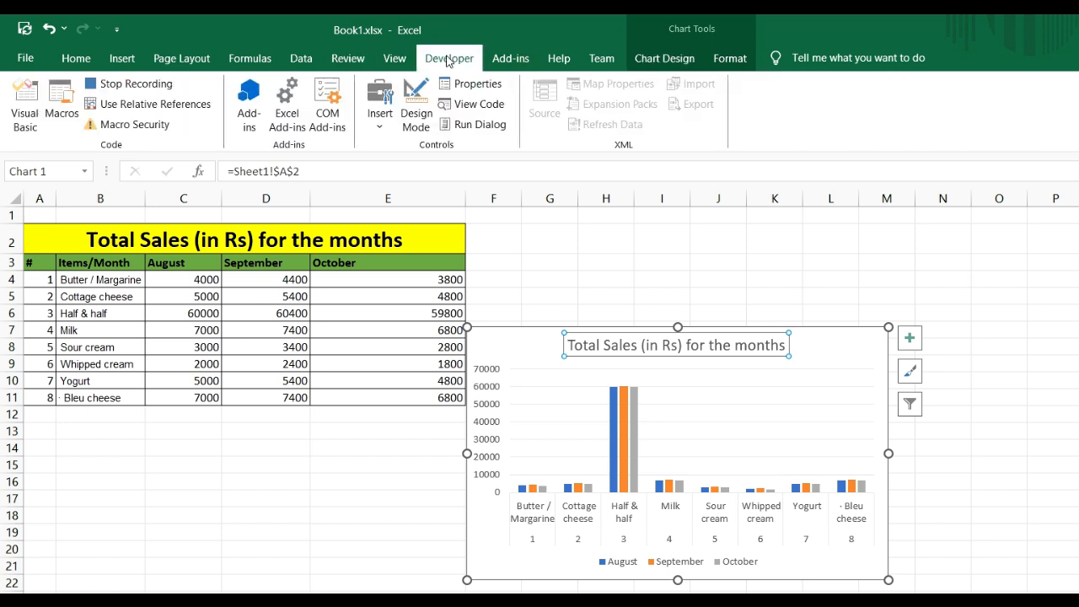
{"action": "left_click", "coordinate": [140, 87]}
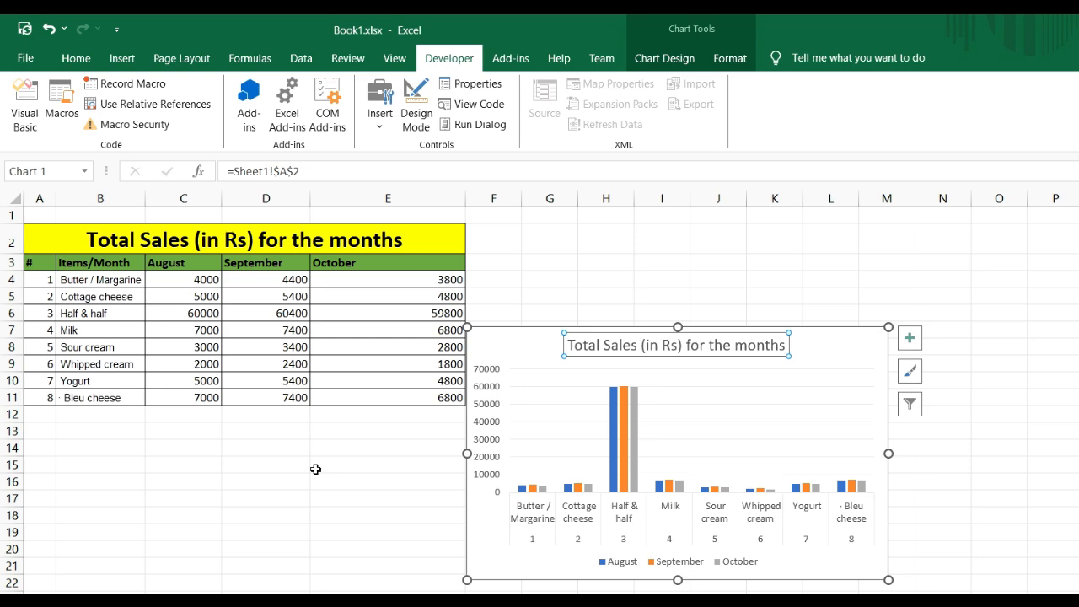
Open Module1 in the Visual Basic editor and examine the code of the recorded macros down to MakeaChart
{"action": "key", "text": "alt+F11"}
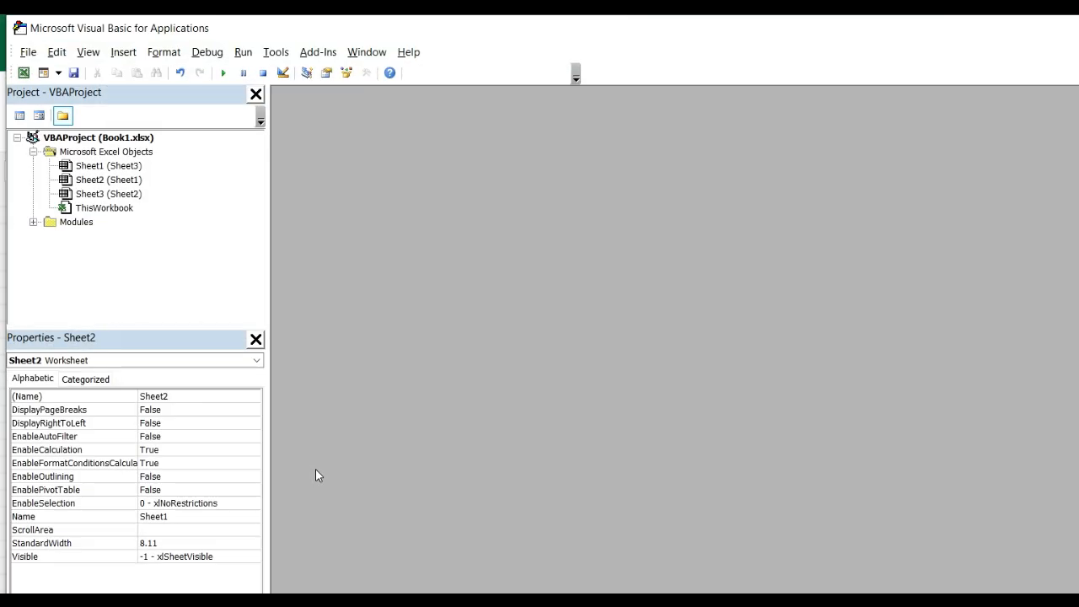
{"action": "left_click", "coordinate": [33, 222]}
{"action": "double_click", "coordinate": [92, 236]}
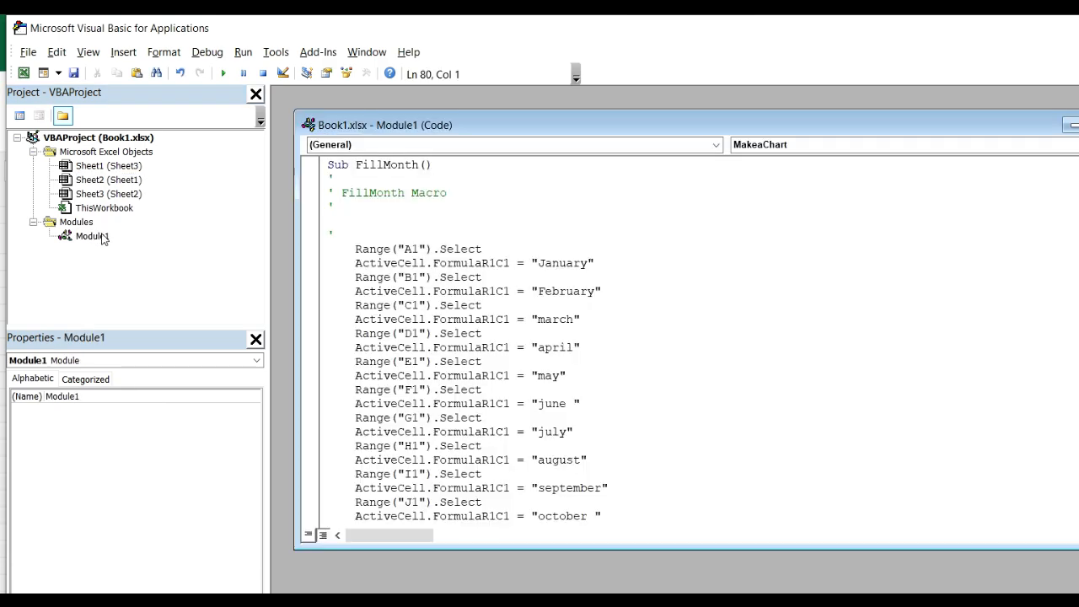
{"action": "scroll", "coordinate": [695, 335], "scroll_direction": "down", "scroll_amount": 6}
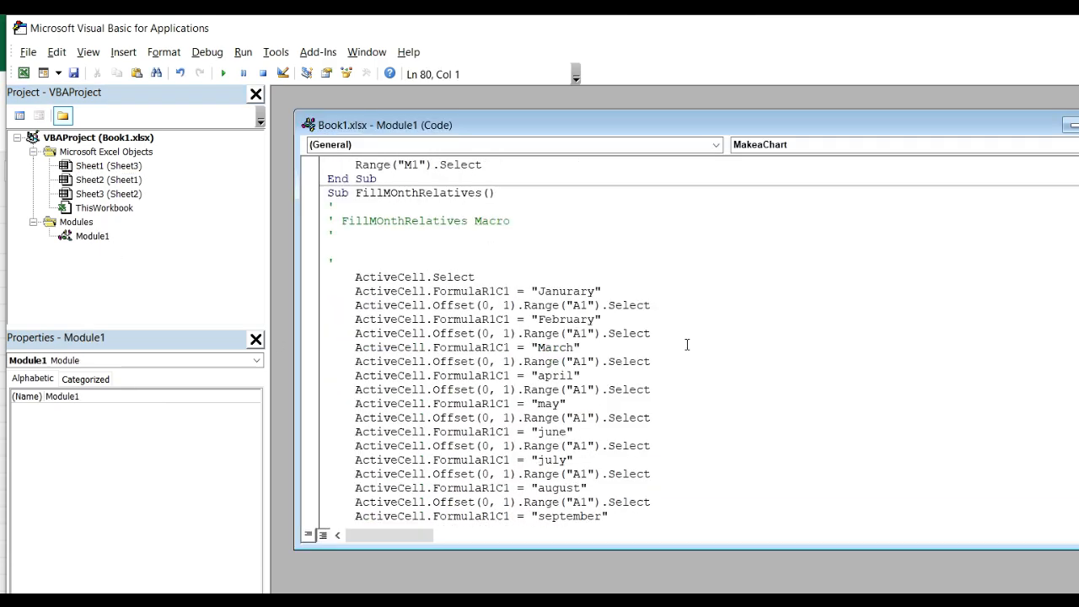
{"action": "scroll", "coordinate": [687, 342], "scroll_direction": "up", "scroll_amount": 1}
{"action": "scroll", "coordinate": [469, 396], "scroll_direction": "down", "scroll_amount": 3}
{"action": "scroll", "coordinate": [469, 397], "scroll_direction": "down", "scroll_amount": 5}
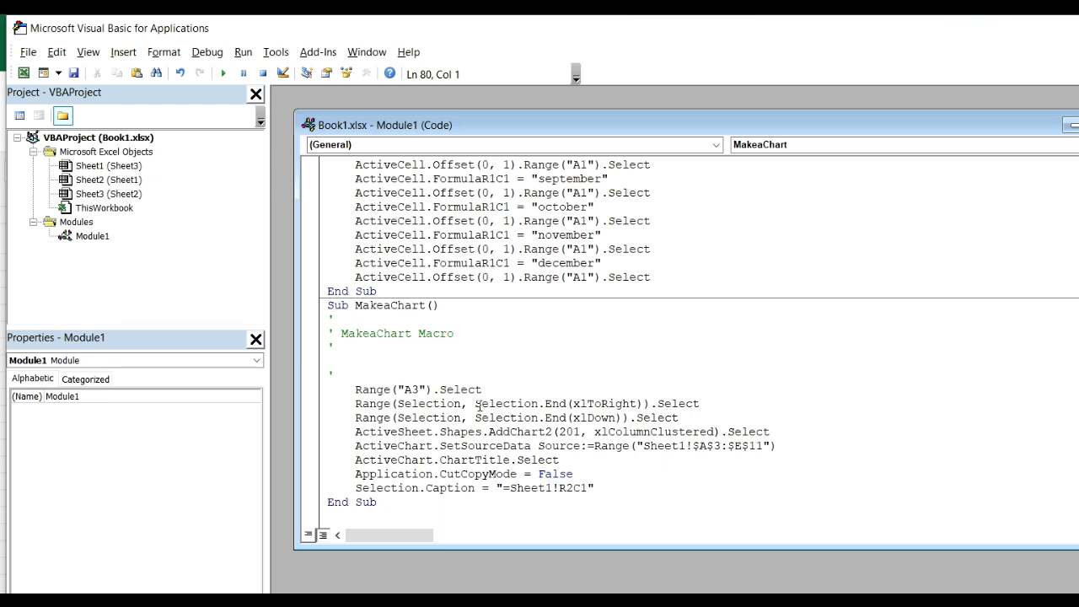
Examine the MakeaChart code line by line: the A3 range selection, the AddChart2 call, the source data range and the title caption
{"action": "left_click_drag", "start_coordinate": [355, 390], "coordinate": [434, 385]}
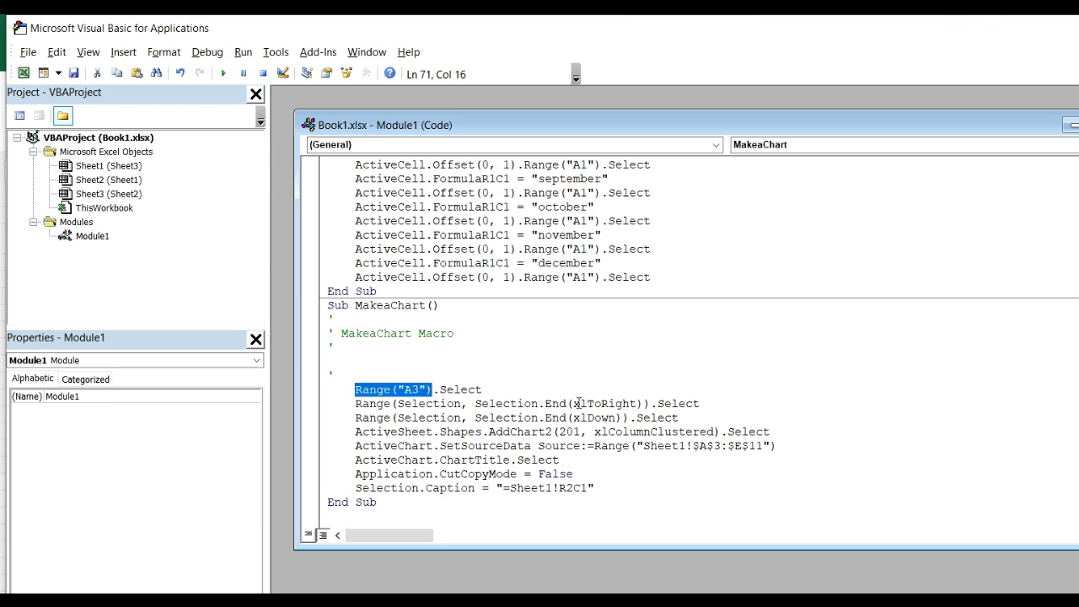
{"action": "left_click_drag", "start_coordinate": [578, 403], "coordinate": [642, 405]}
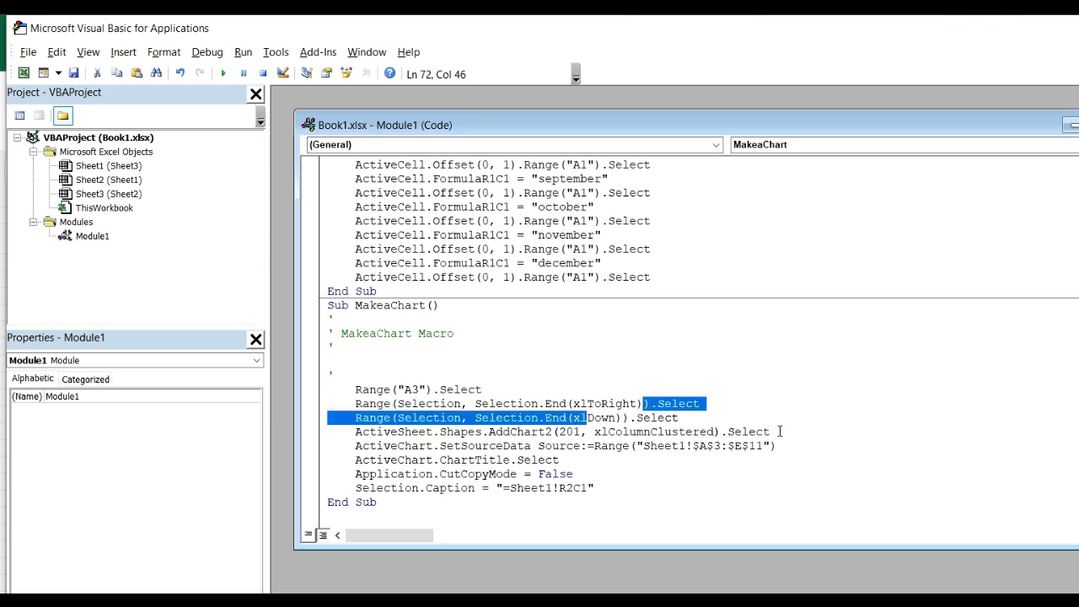
{"action": "left_click_drag", "start_coordinate": [772, 431], "coordinate": [361, 433]}
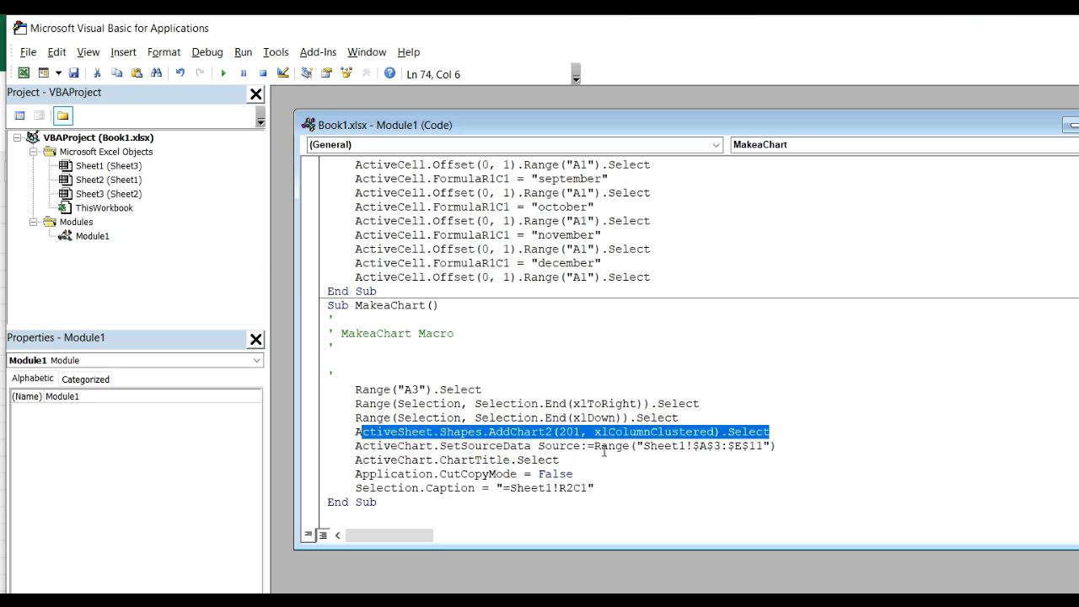
{"action": "left_click_drag", "start_coordinate": [666, 449], "coordinate": [755, 446]}
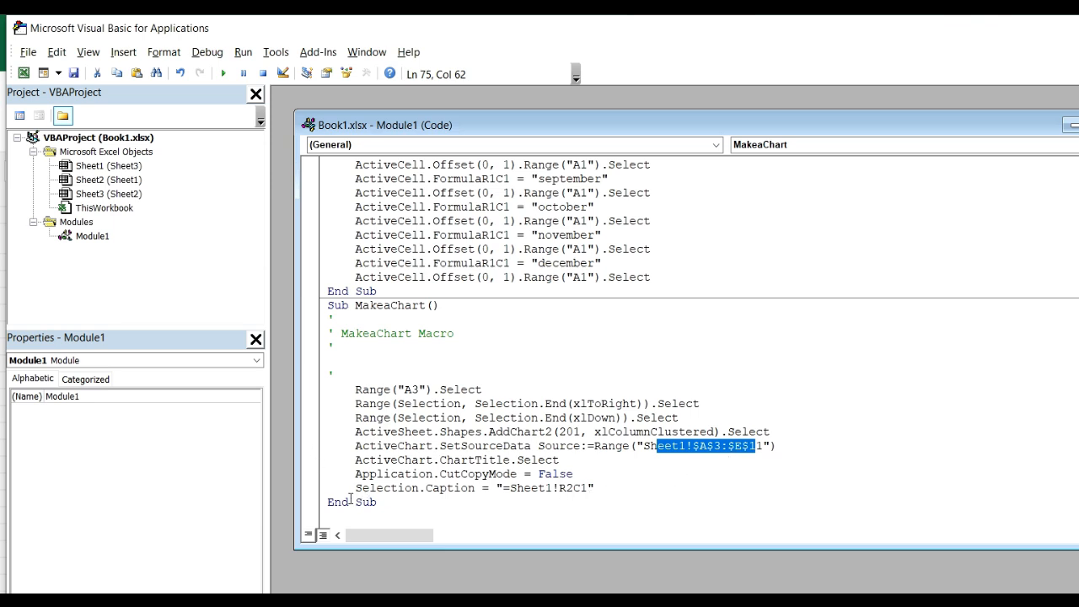
{"action": "left_click_drag", "start_coordinate": [355, 488], "coordinate": [609, 487]}
{"action": "left_click", "coordinate": [638, 486]}
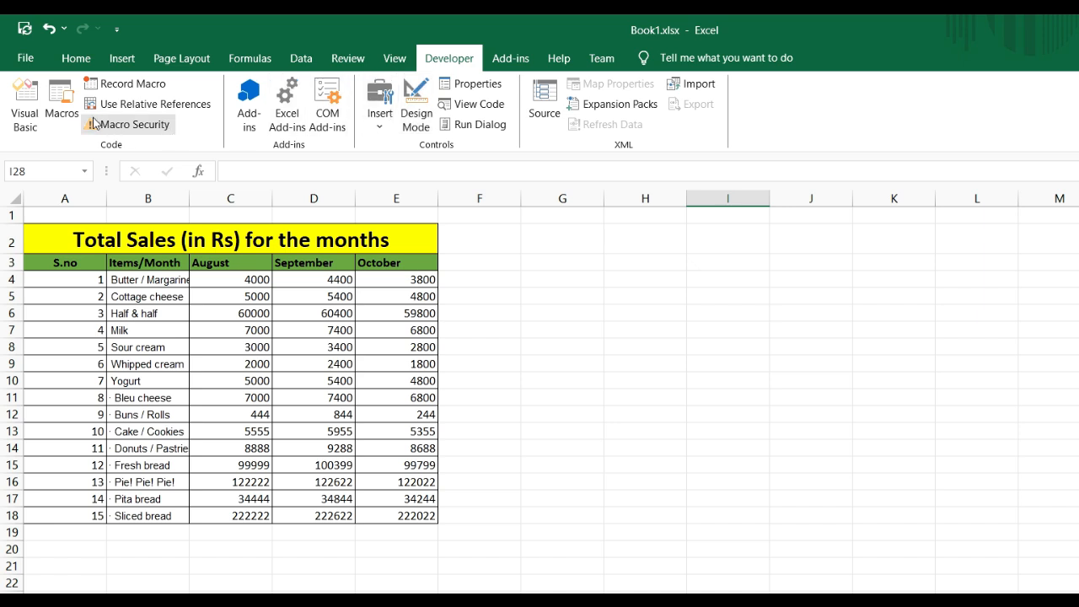
Run the MakeaChart macro on the fifteen-item sales sheet and deselect the chart
{"action": "left_click", "coordinate": [63, 111]}
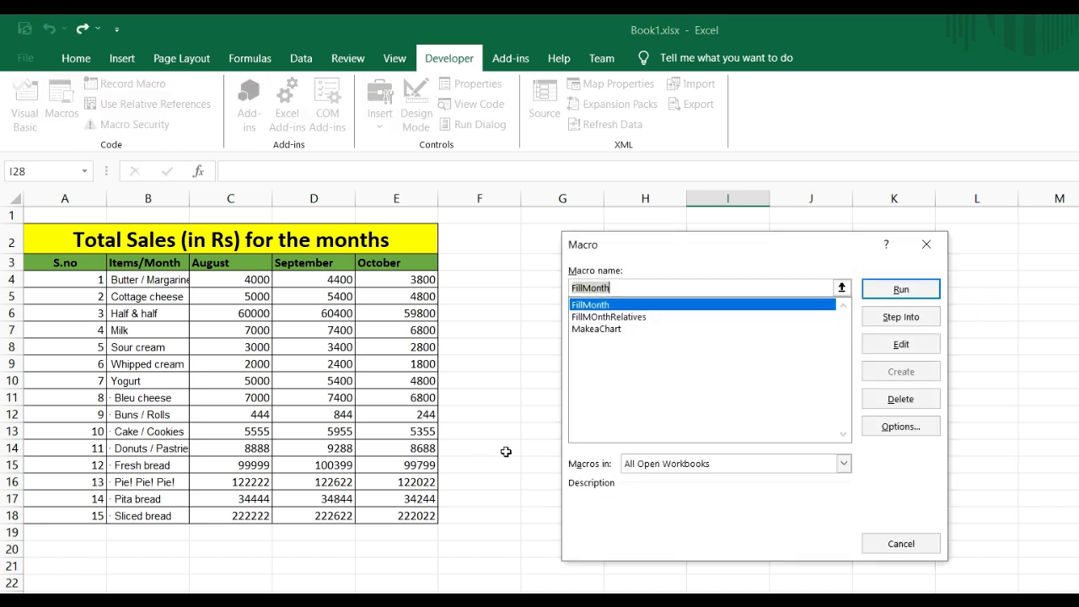
{"action": "left_click", "coordinate": [602, 331]}
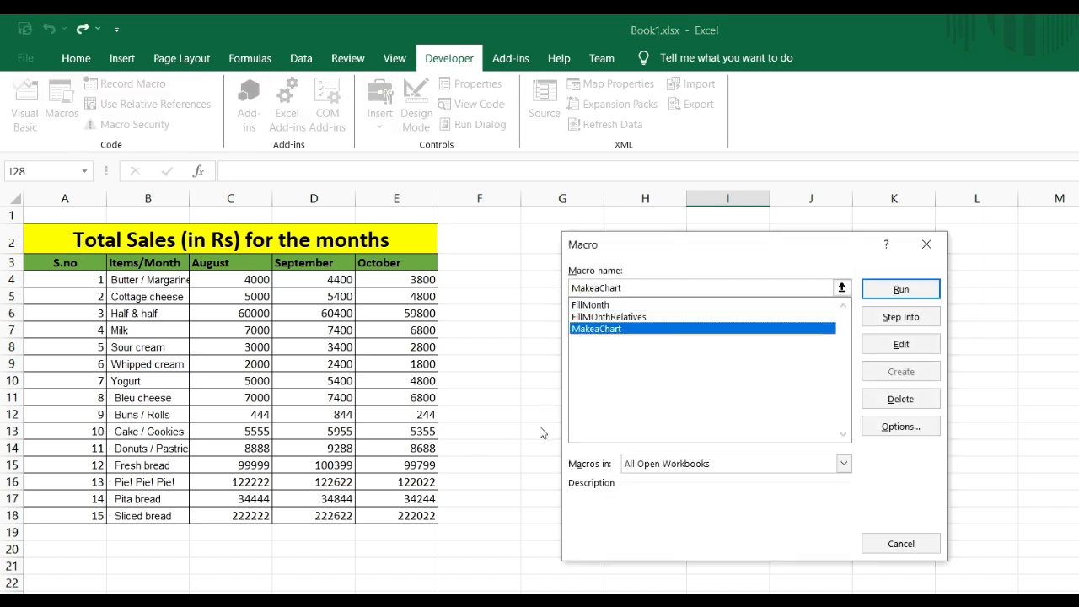
{"action": "left_click", "coordinate": [900, 296]}
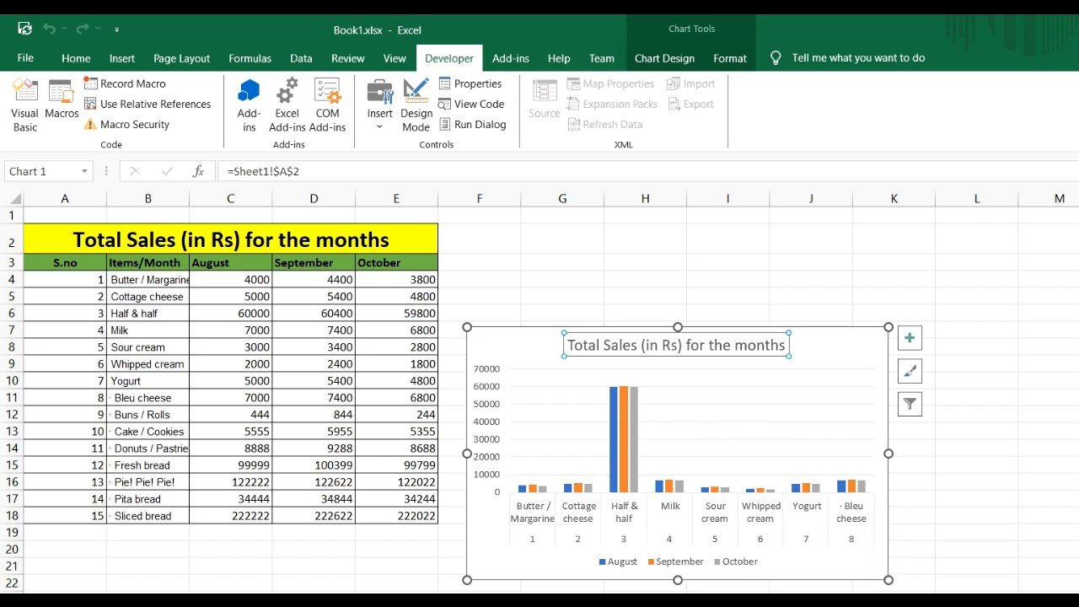
{"action": "left_click", "coordinate": [978, 421]}
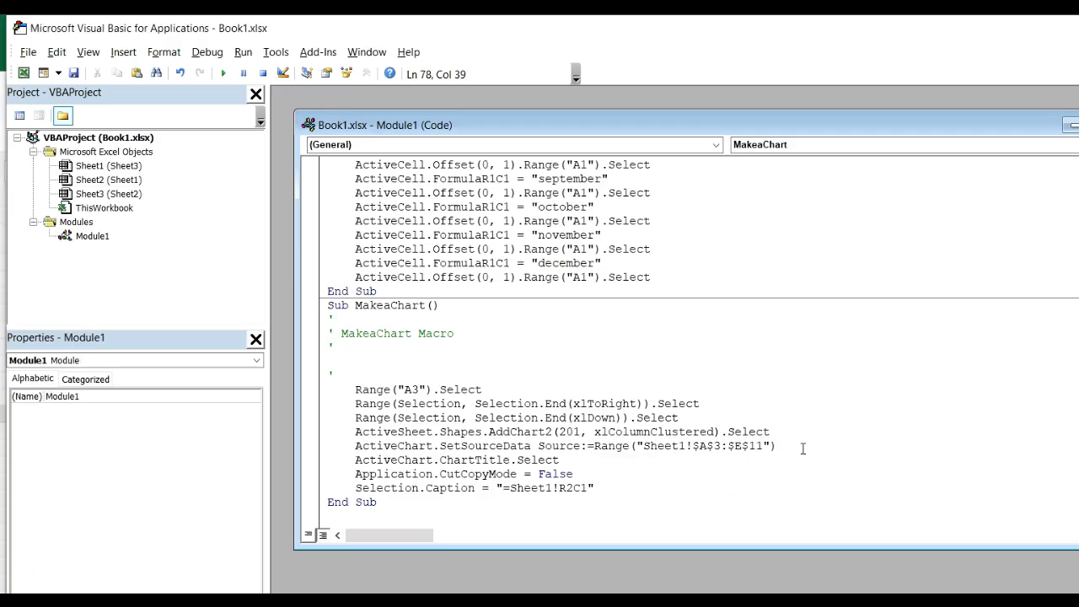
Remove the ActiveChart.SetSourceData line with the fixed range Sheet1!$A$3:$E$11 from the MakeaChart code
{"action": "left_click_drag", "start_coordinate": [779, 446], "coordinate": [355, 449]}
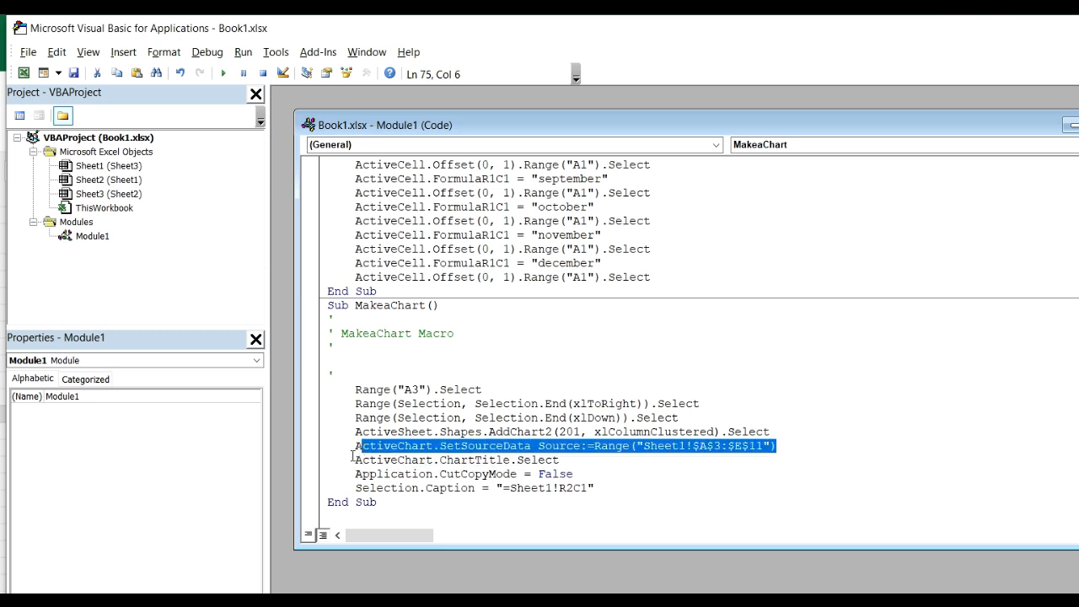
{"action": "left_click", "coordinate": [355, 448]}
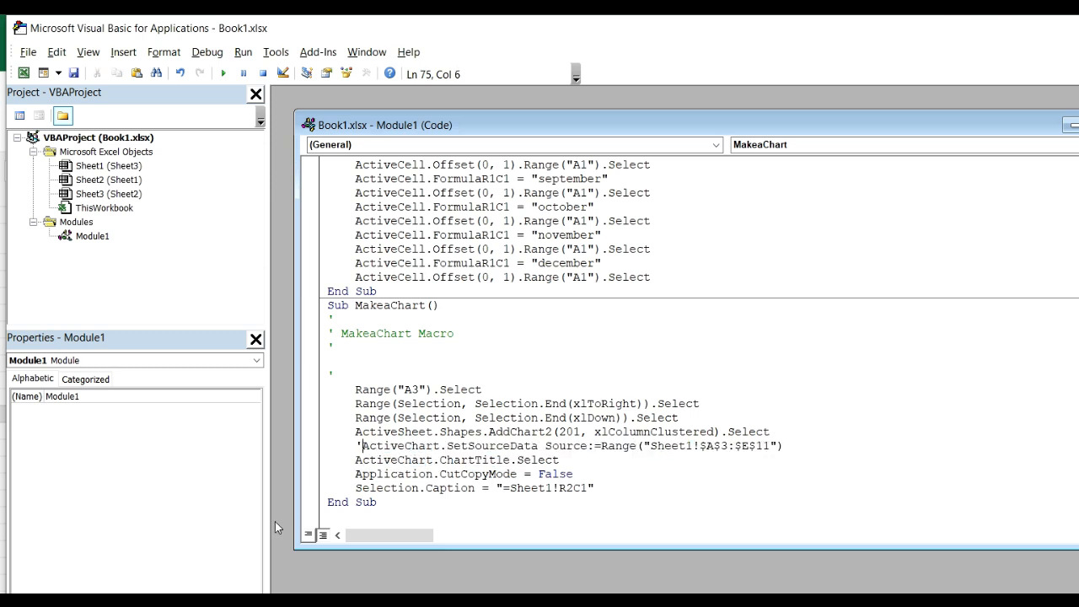
{"action": "type", "text": "'"}
{"action": "left_click_drag", "start_coordinate": [348, 446], "coordinate": [482, 431]}
{"action": "left_click", "coordinate": [647, 462]}
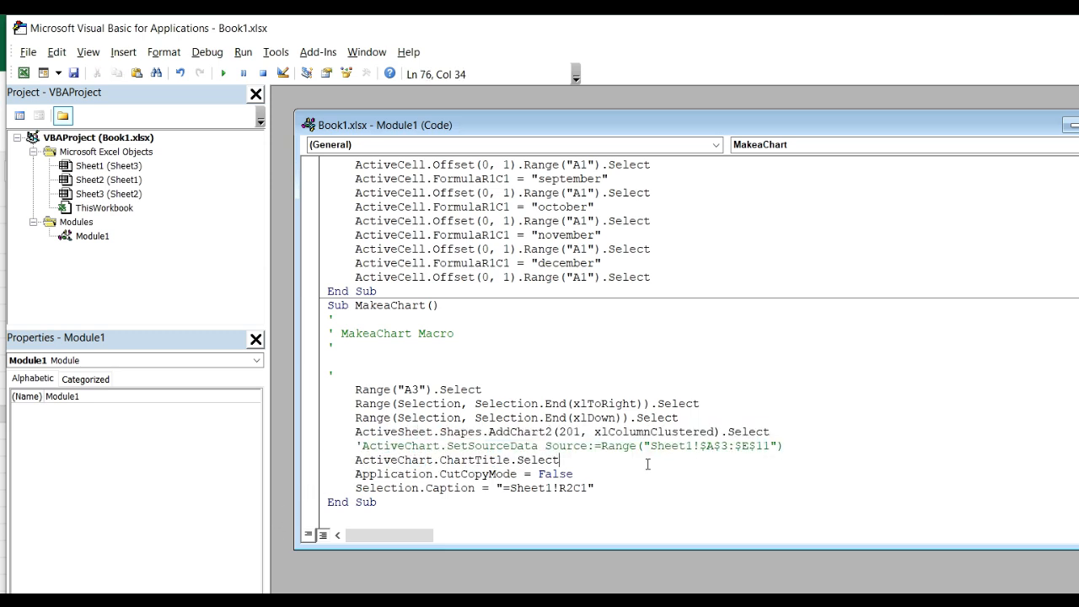
{"action": "left_click_drag", "start_coordinate": [350, 451], "coordinate": [824, 443]}
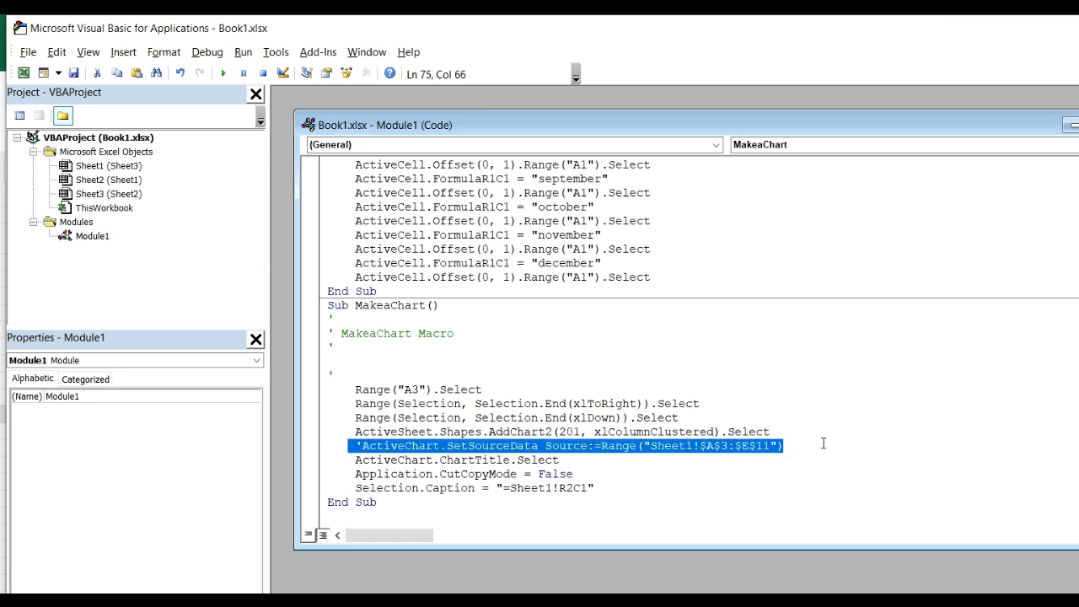
{"action": "key", "text": "Delete"}
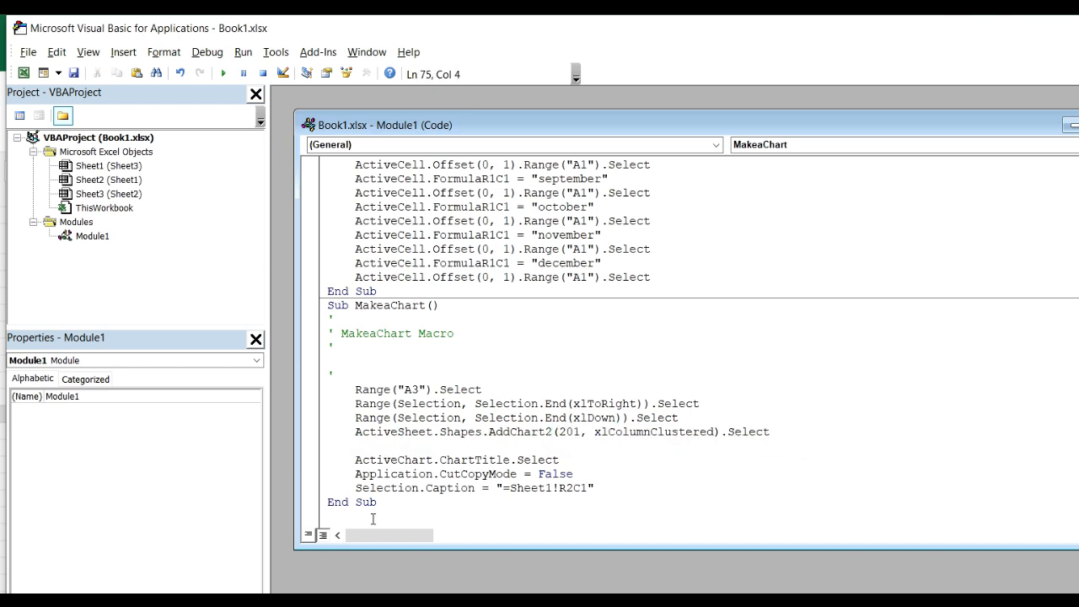
Delete the Selection.Caption = "=Sheet1!R2C1" line from MakeaChart and return to the Excel worksheet
{"action": "left_click", "coordinate": [546, 487]}
{"action": "left_click_drag", "start_coordinate": [349, 487], "coordinate": [611, 489]}
{"action": "key", "text": "Delete"}
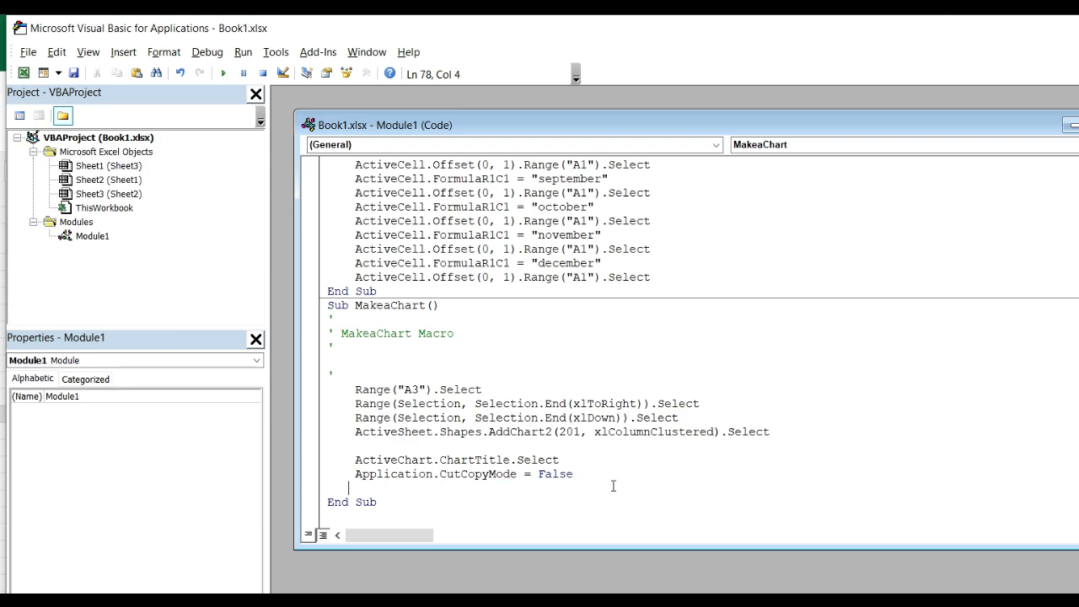
{"action": "left_click", "coordinate": [623, 478]}
{"action": "key", "text": "alt+q"}
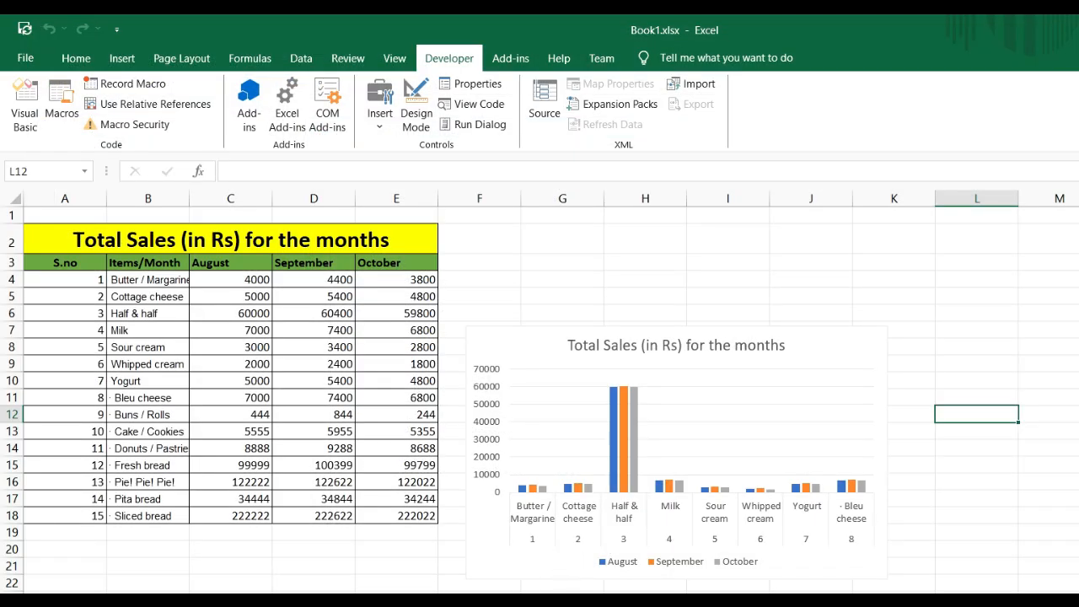
Delete the existing column chart from the sales sheet
{"action": "left_click", "coordinate": [713, 510]}
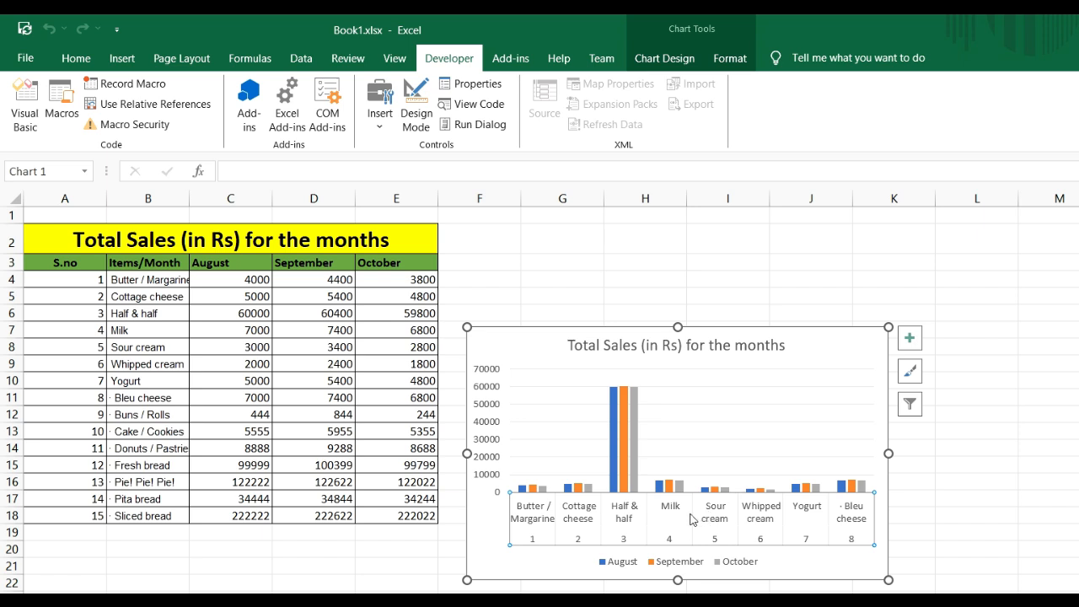
{"action": "key", "text": "Delete"}
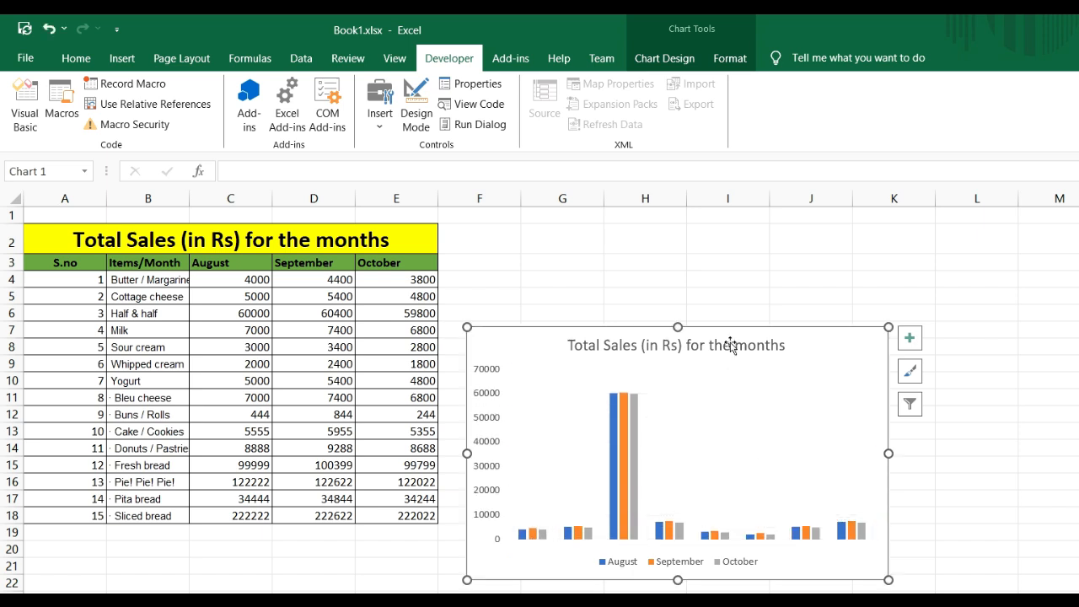
{"action": "left_click", "coordinate": [726, 335]}
{"action": "left_click", "coordinate": [821, 334]}
{"action": "key", "text": "Delete"}
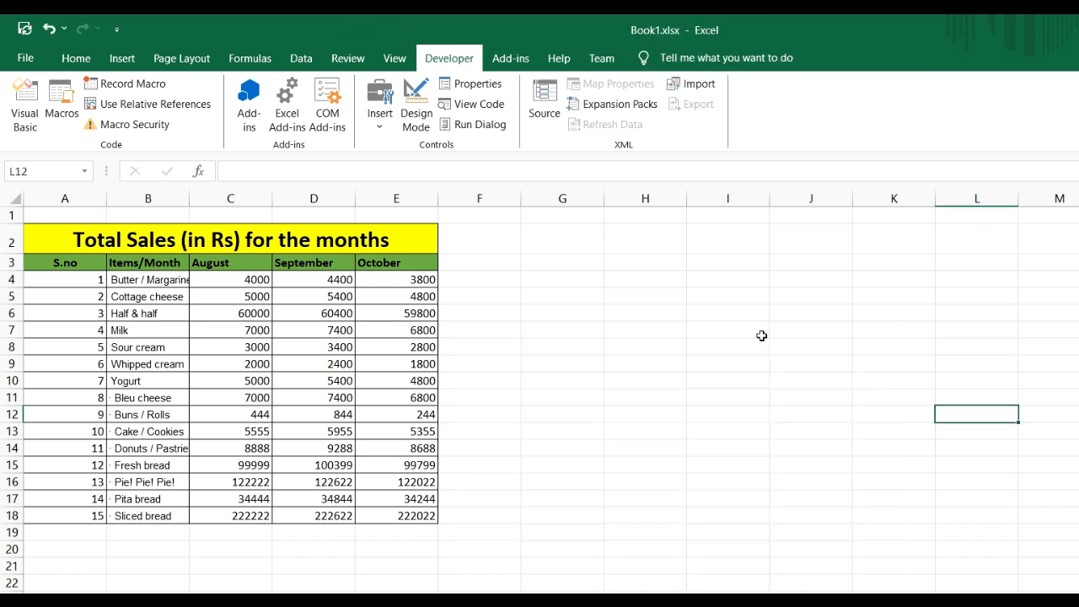
Run the edited MakeaChart macro with empty cell I7 as the starting selection
{"action": "left_click", "coordinate": [736, 331]}
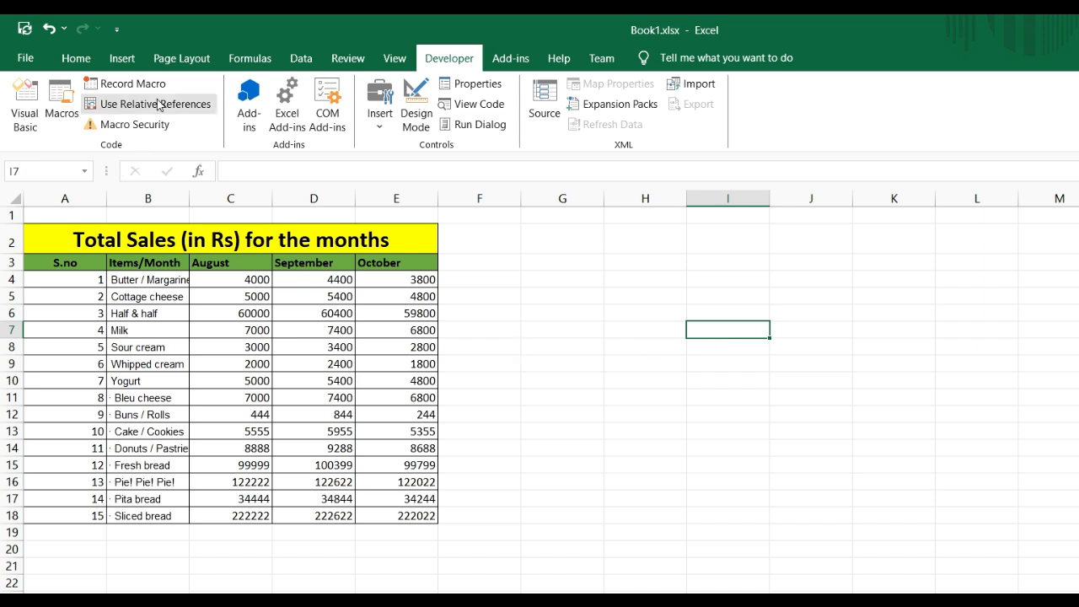
{"action": "left_click", "coordinate": [62, 105]}
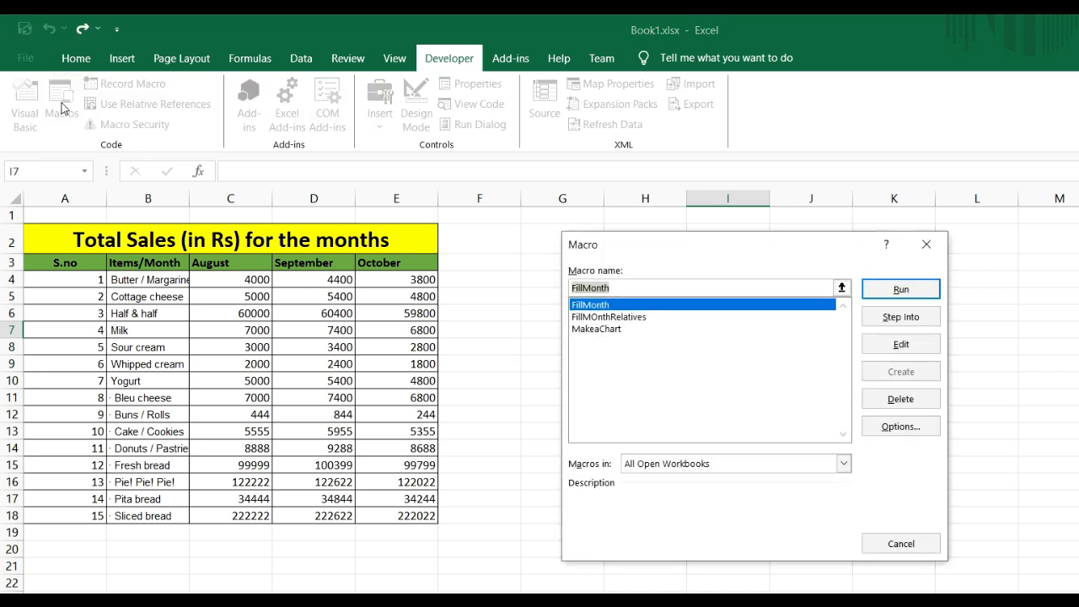
{"action": "left_click", "coordinate": [607, 329]}
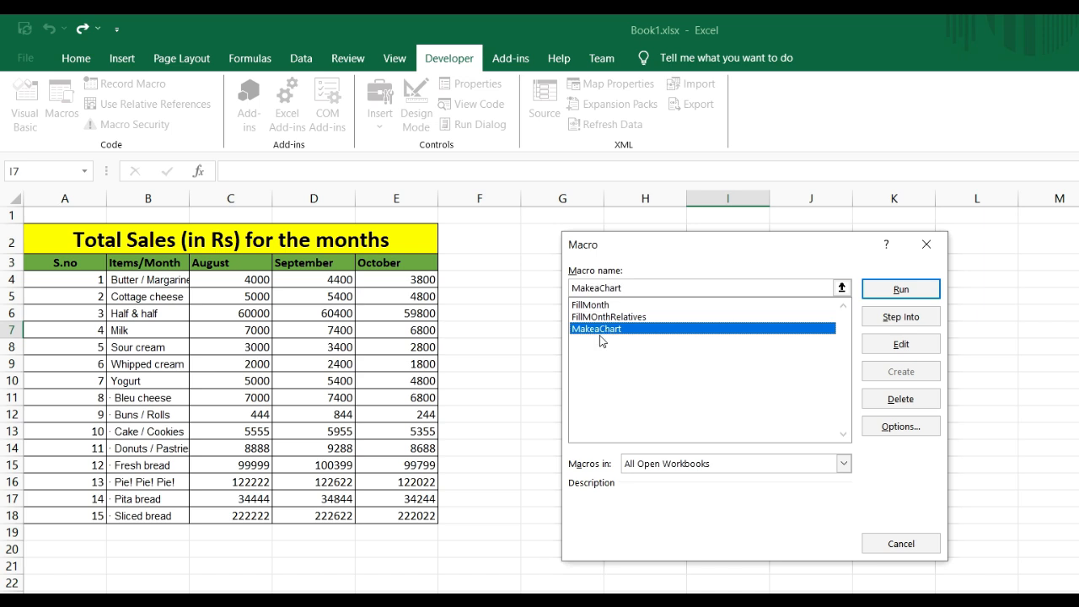
{"action": "left_click", "coordinate": [906, 291]}
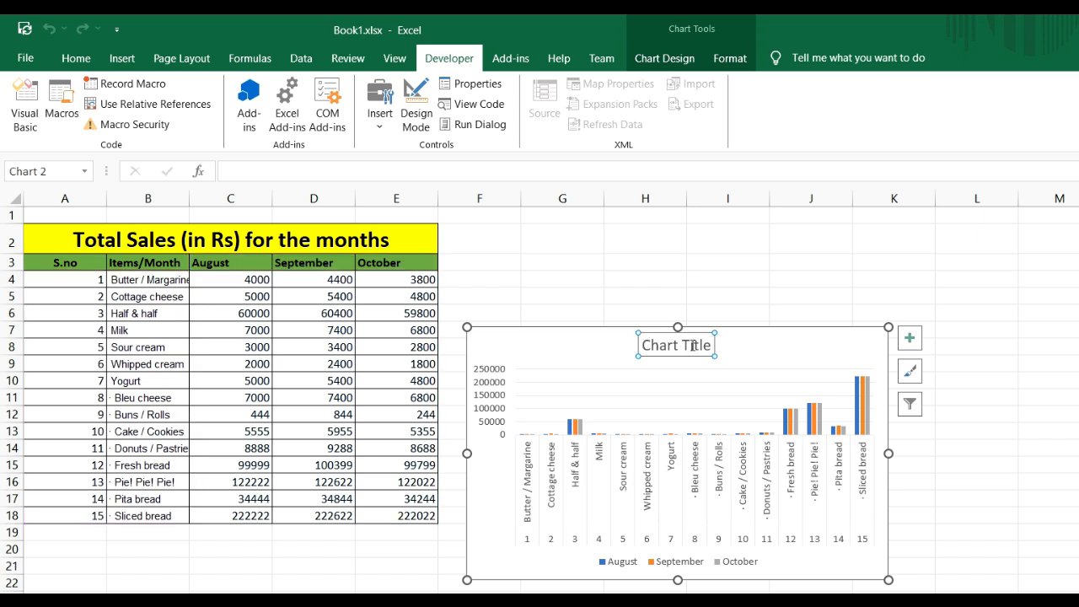
Link the chart title to the table heading with the formula =Sheet2!$A$2
{"action": "left_click", "coordinate": [696, 375]}
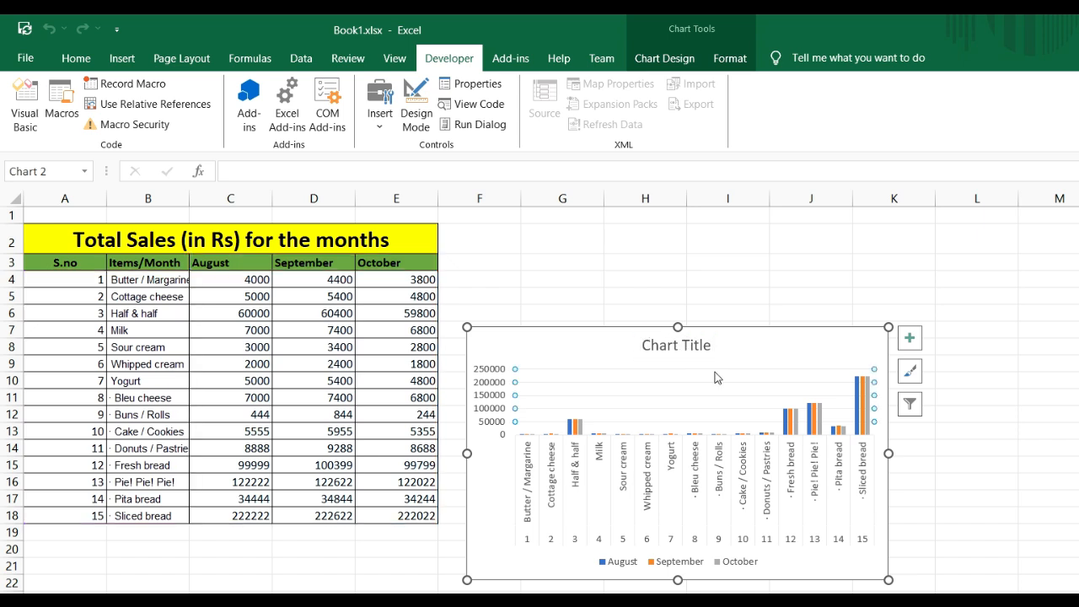
{"action": "left_click", "coordinate": [682, 350]}
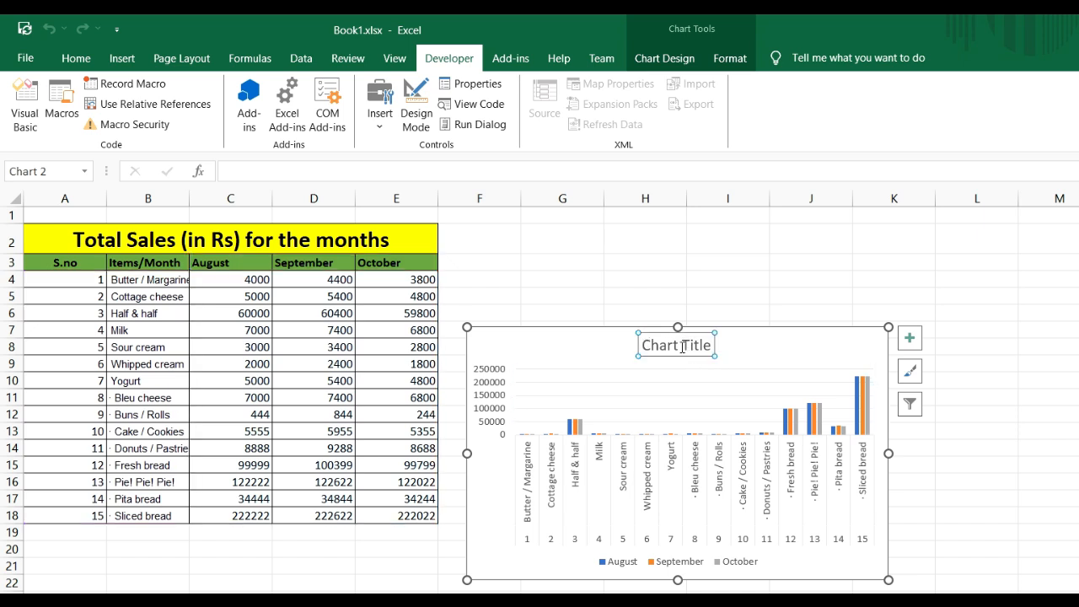
{"action": "left_click", "coordinate": [317, 177]}
{"action": "type", "text": "="}
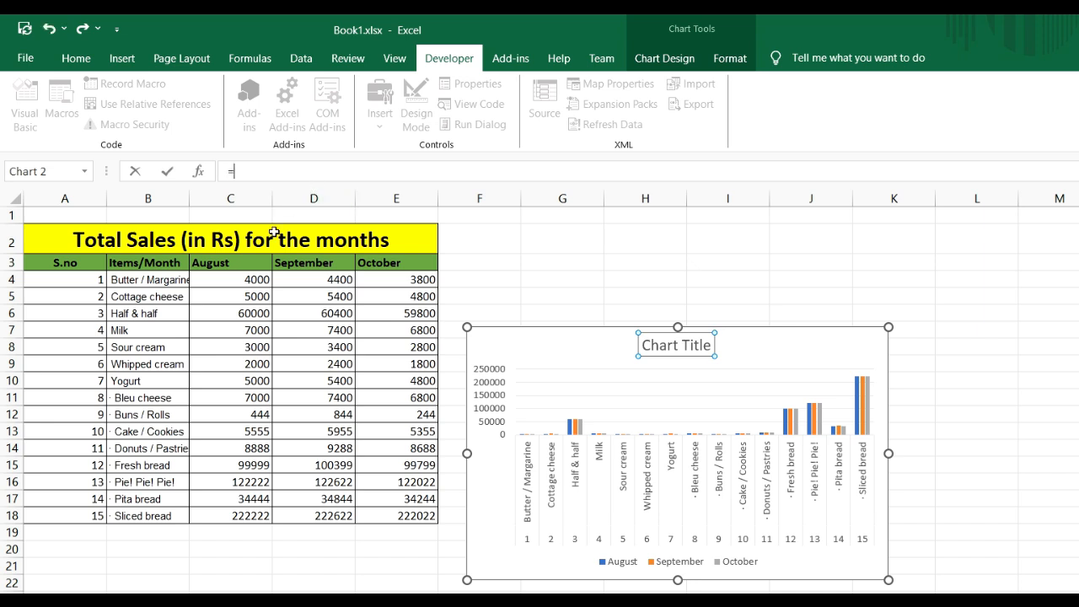
{"action": "left_click", "coordinate": [157, 239]}
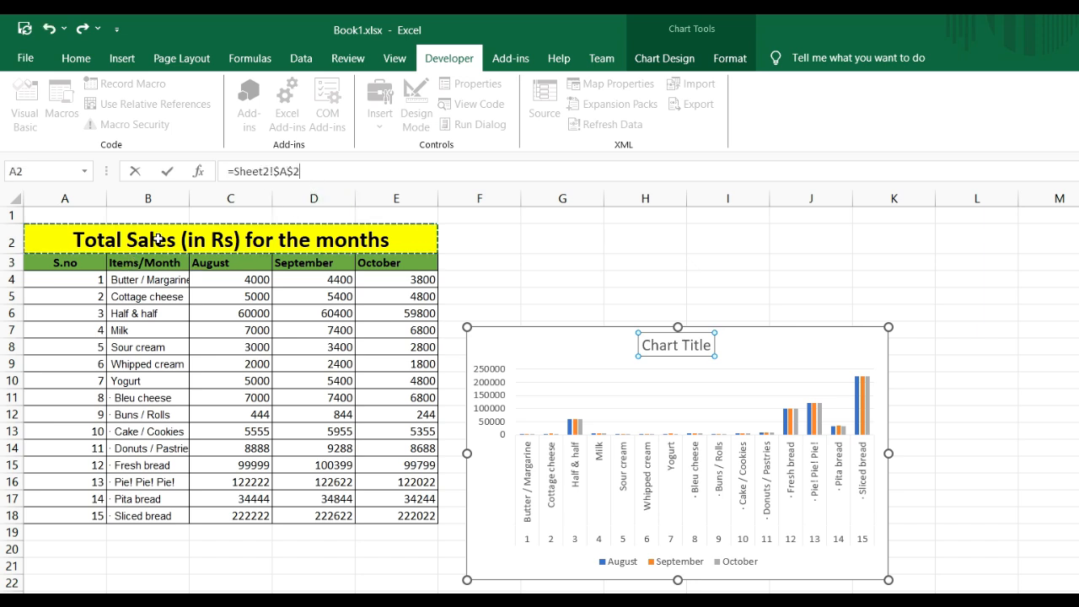
{"action": "key", "text": "Return"}
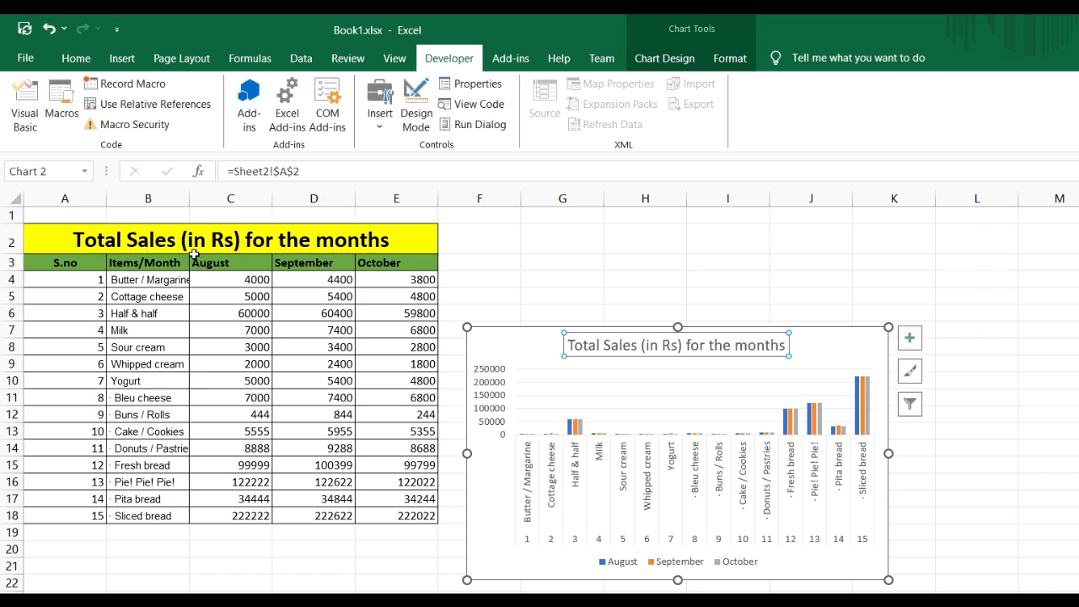
Enlarge the chart and place it beside the sales table, covering about columns F to L, then deselect it
{"action": "left_click", "coordinate": [823, 329]}
{"action": "left_click_drag", "start_coordinate": [823, 329], "coordinate": [898, 260]}
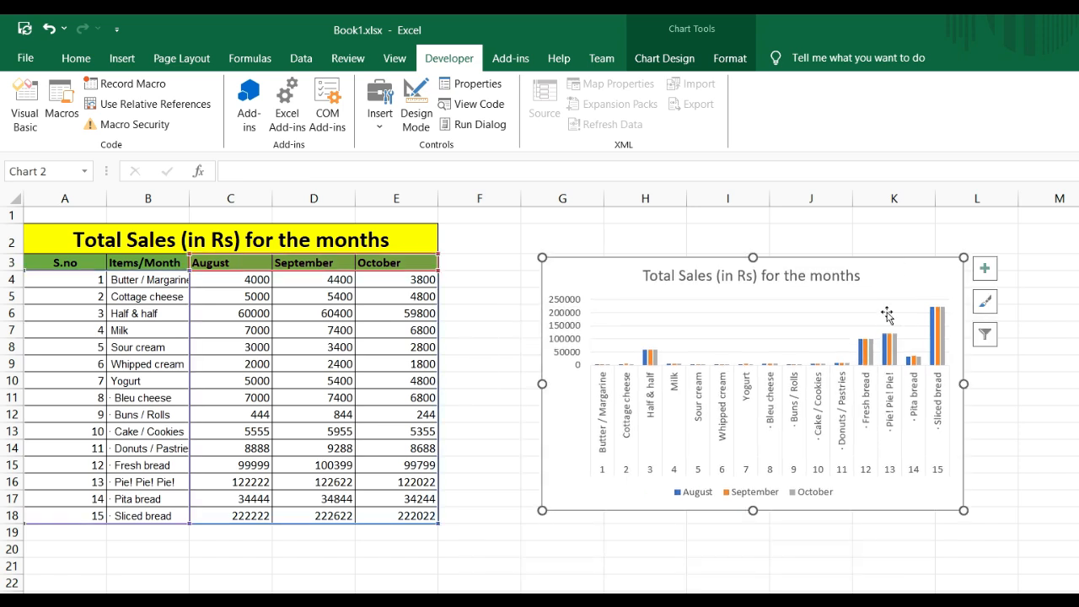
{"action": "left_click_drag", "start_coordinate": [965, 510], "coordinate": [1078, 586]}
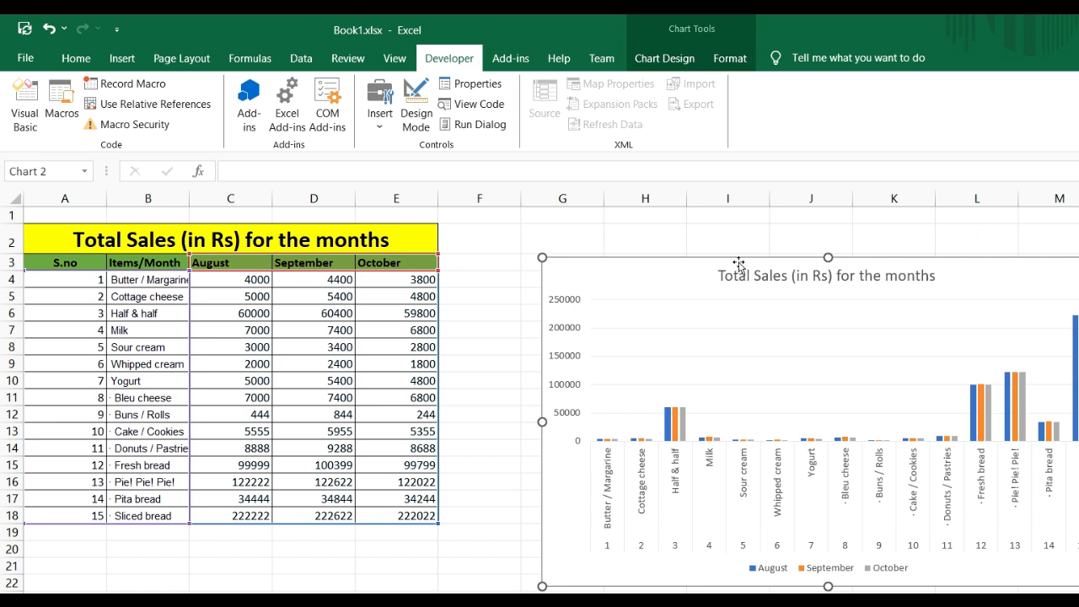
{"action": "left_click_drag", "start_coordinate": [740, 258], "coordinate": [666, 238]}
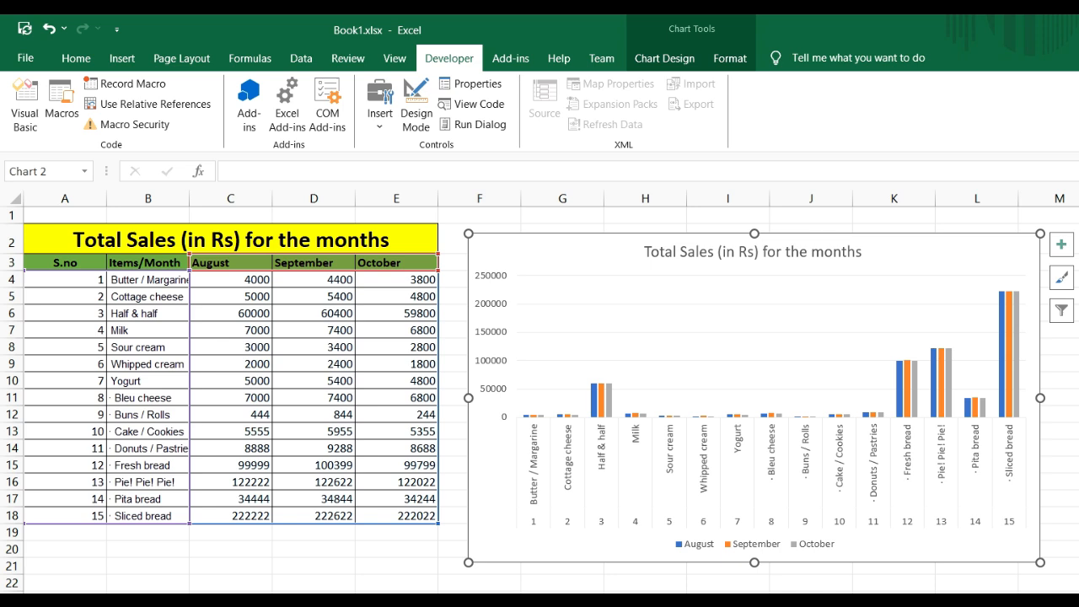
{"action": "left_click", "coordinate": [321, 587]}
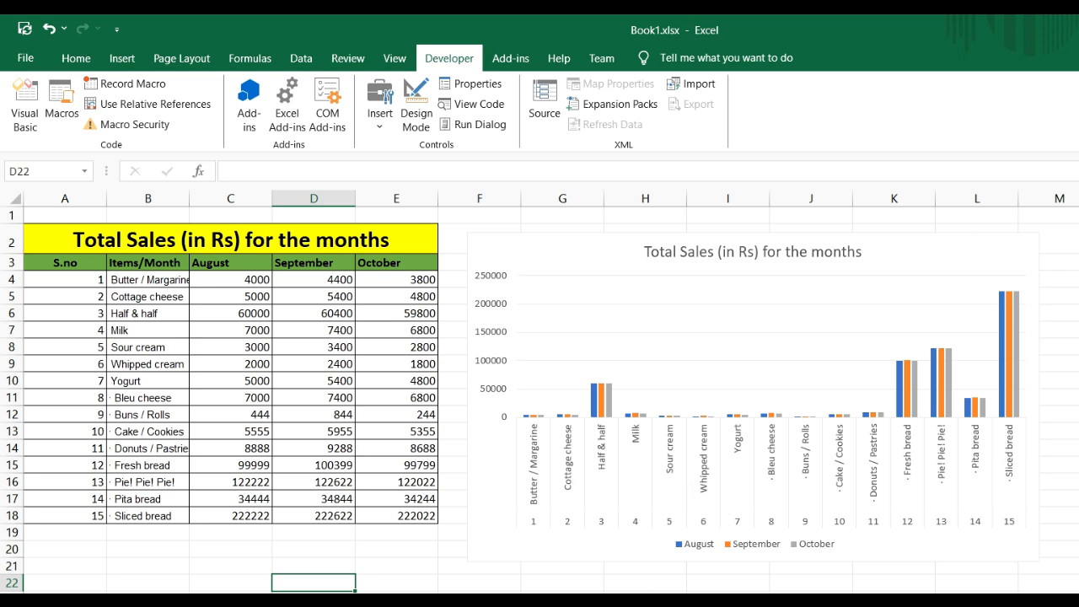
{"action": "left_click", "coordinate": [391, 567]}
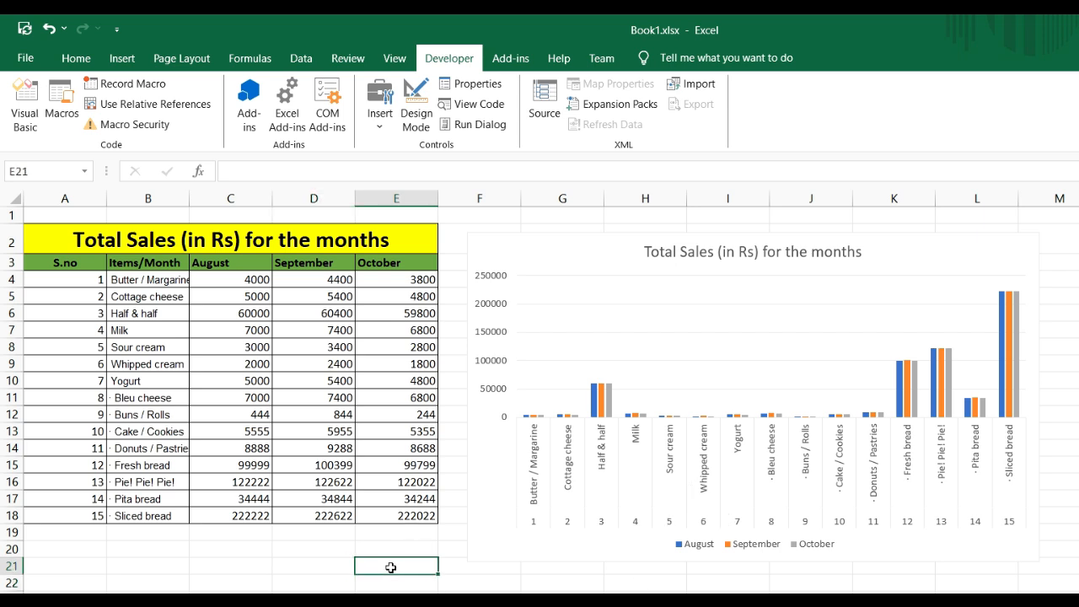
Reopen the Visual Basic editor and review the edited MakeaChart code where the source data and caption lines were removed
{"action": "key", "text": "alt+F11"}
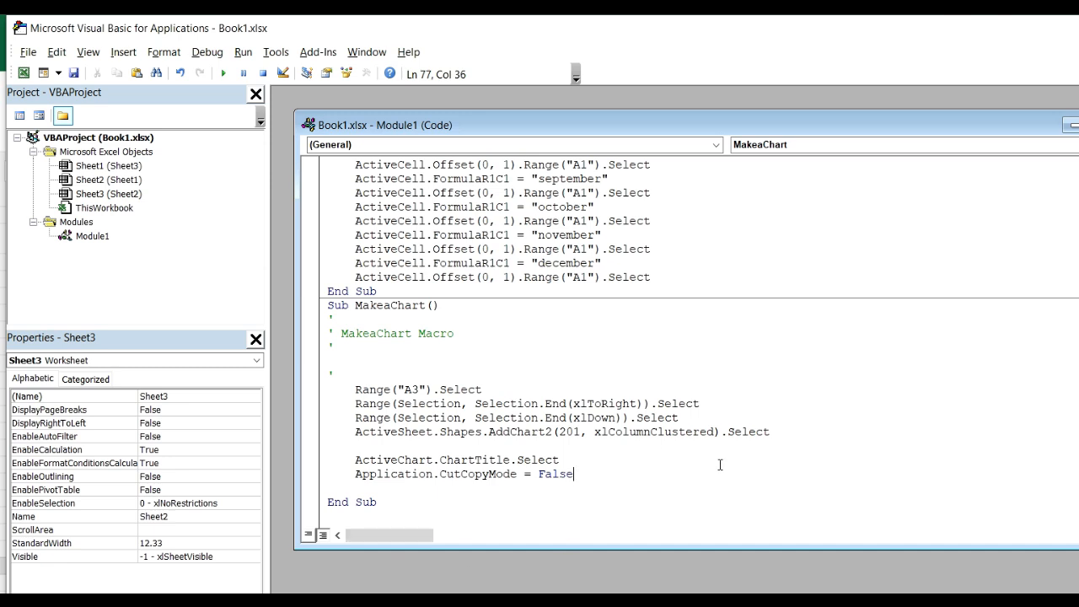
{"action": "left_click_drag", "start_coordinate": [351, 449], "coordinate": [607, 449]}
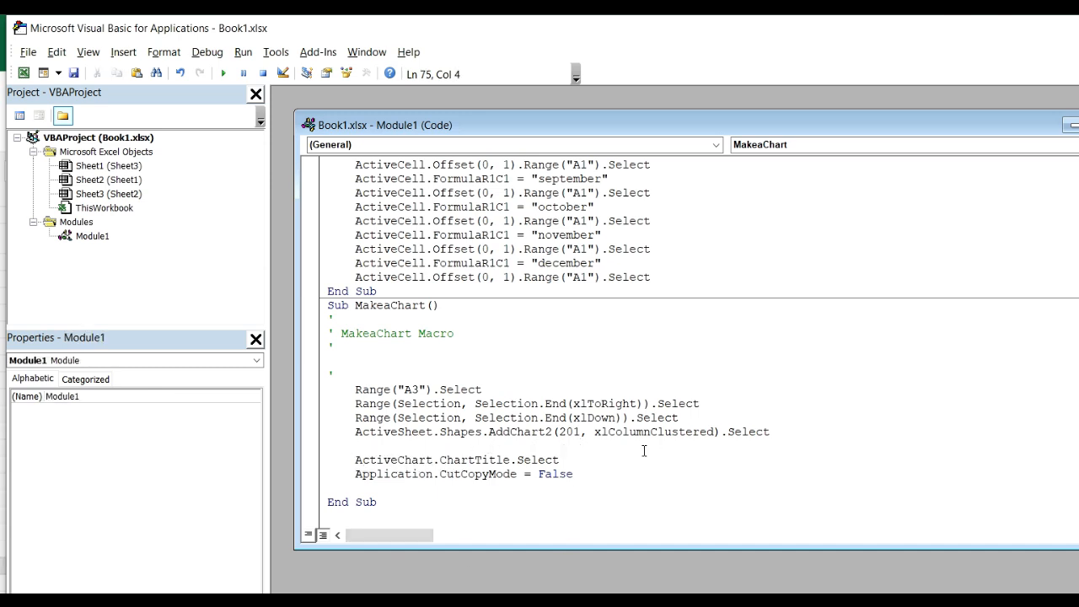
{"action": "left_click", "coordinate": [394, 494]}
{"action": "left_click", "coordinate": [354, 445]}
{"action": "left_click", "coordinate": [399, 305]}
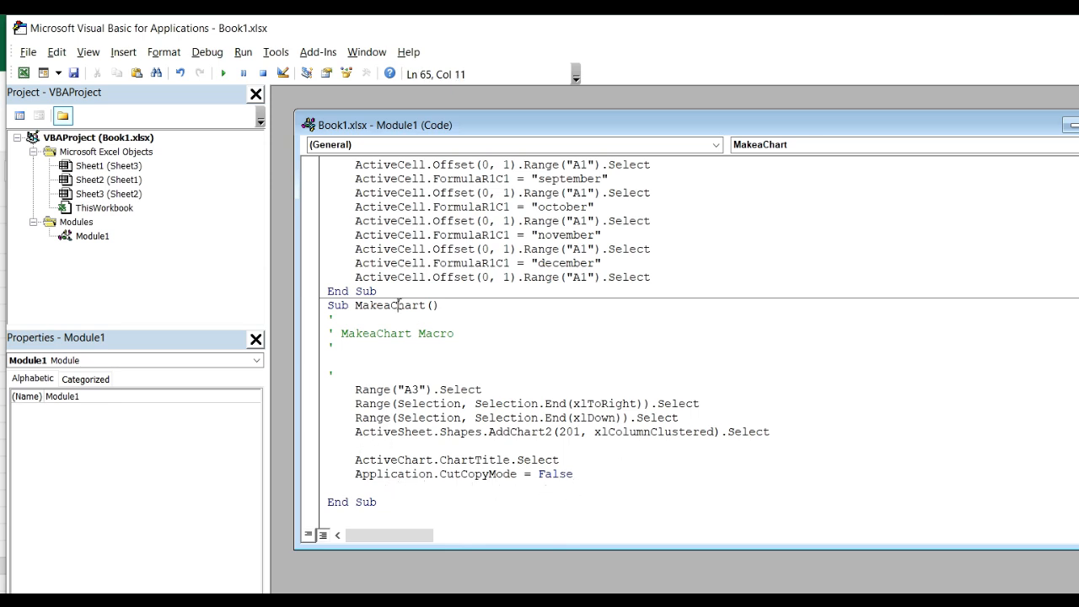